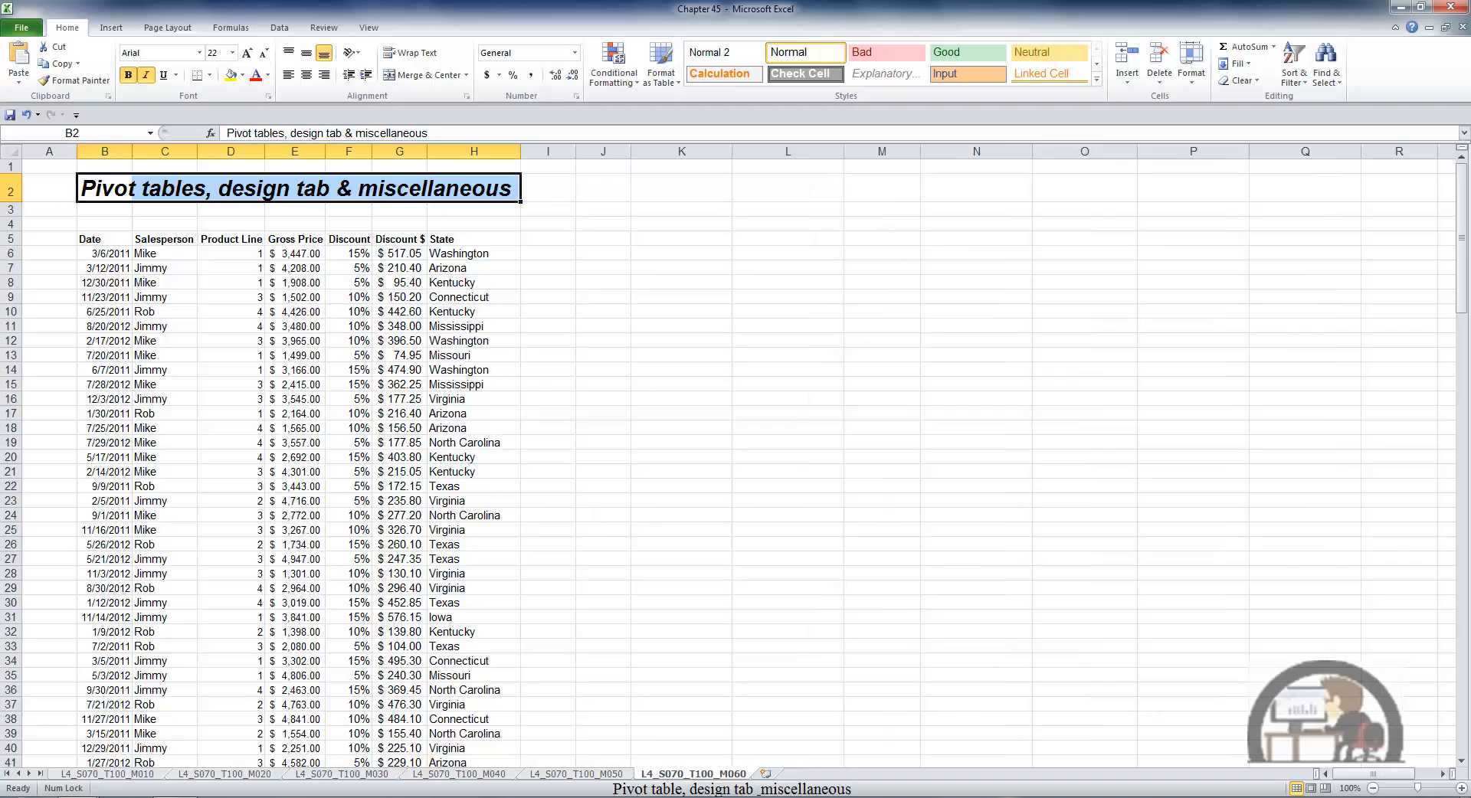
Create a PivotTable from the sales data in B5:H149, placed on the existing worksheet at cell K6
left_click(129, 397)
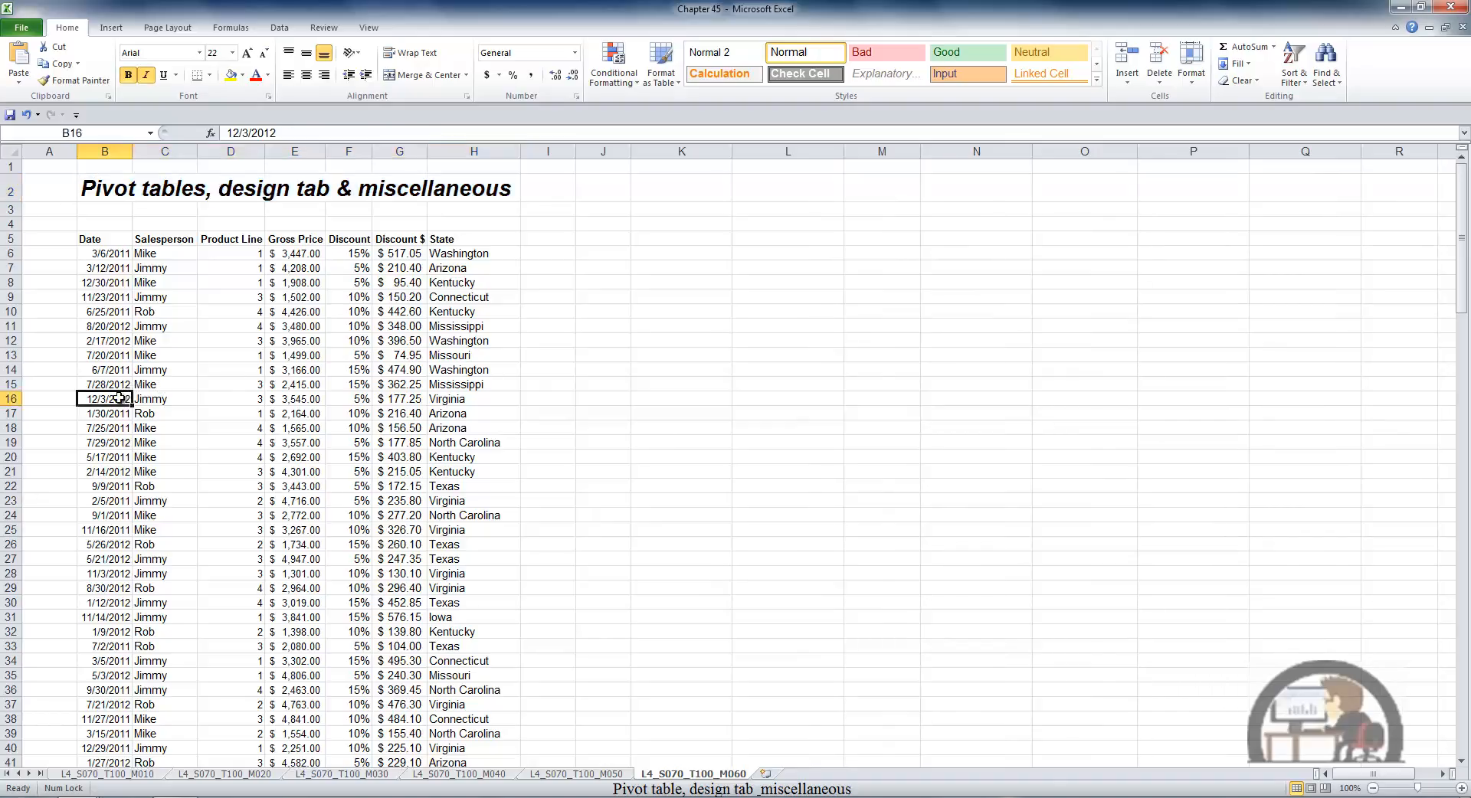
left_click(116, 31)
left_click(23, 55)
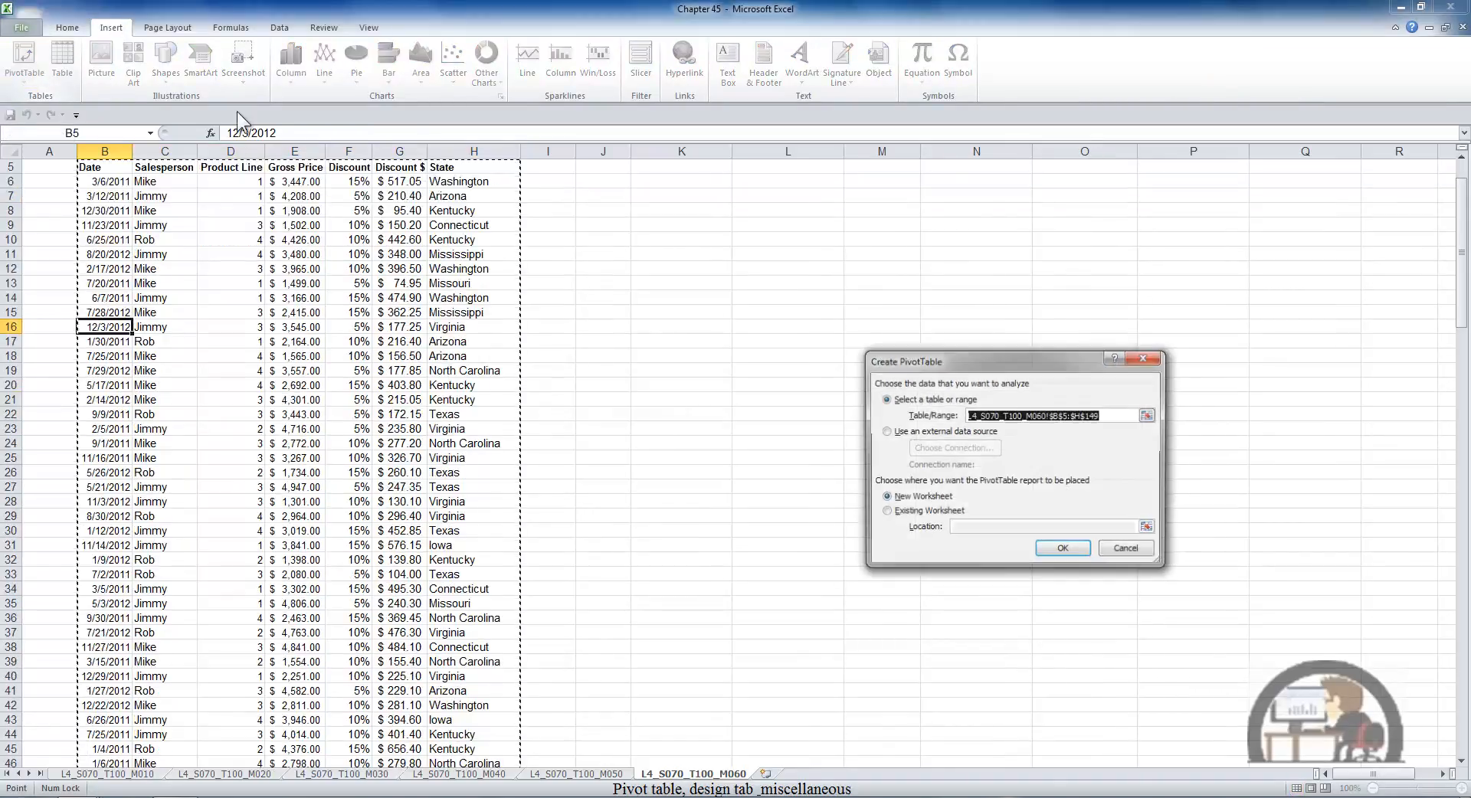
left_click(887, 512)
left_click(968, 528)
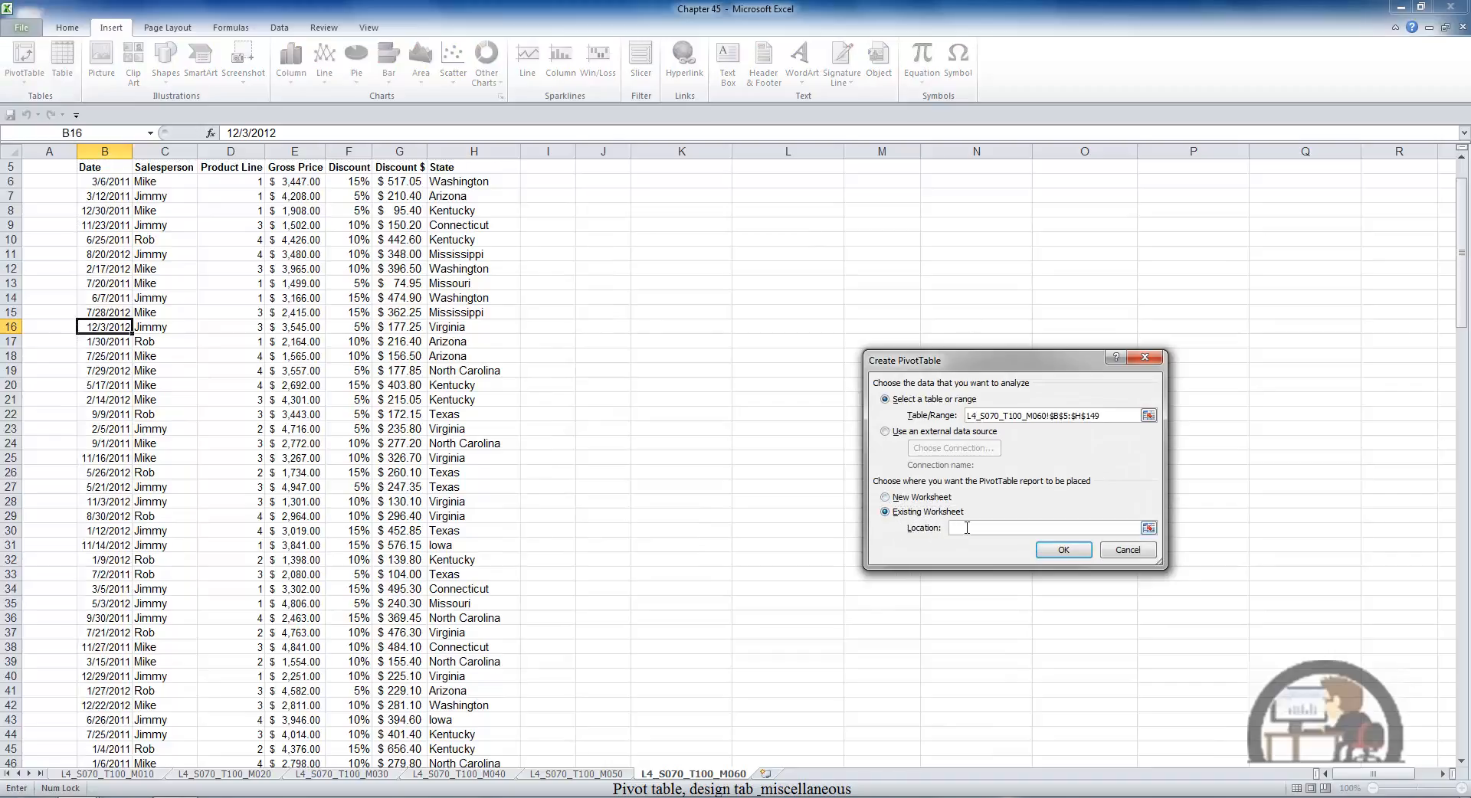
left_click(686, 180)
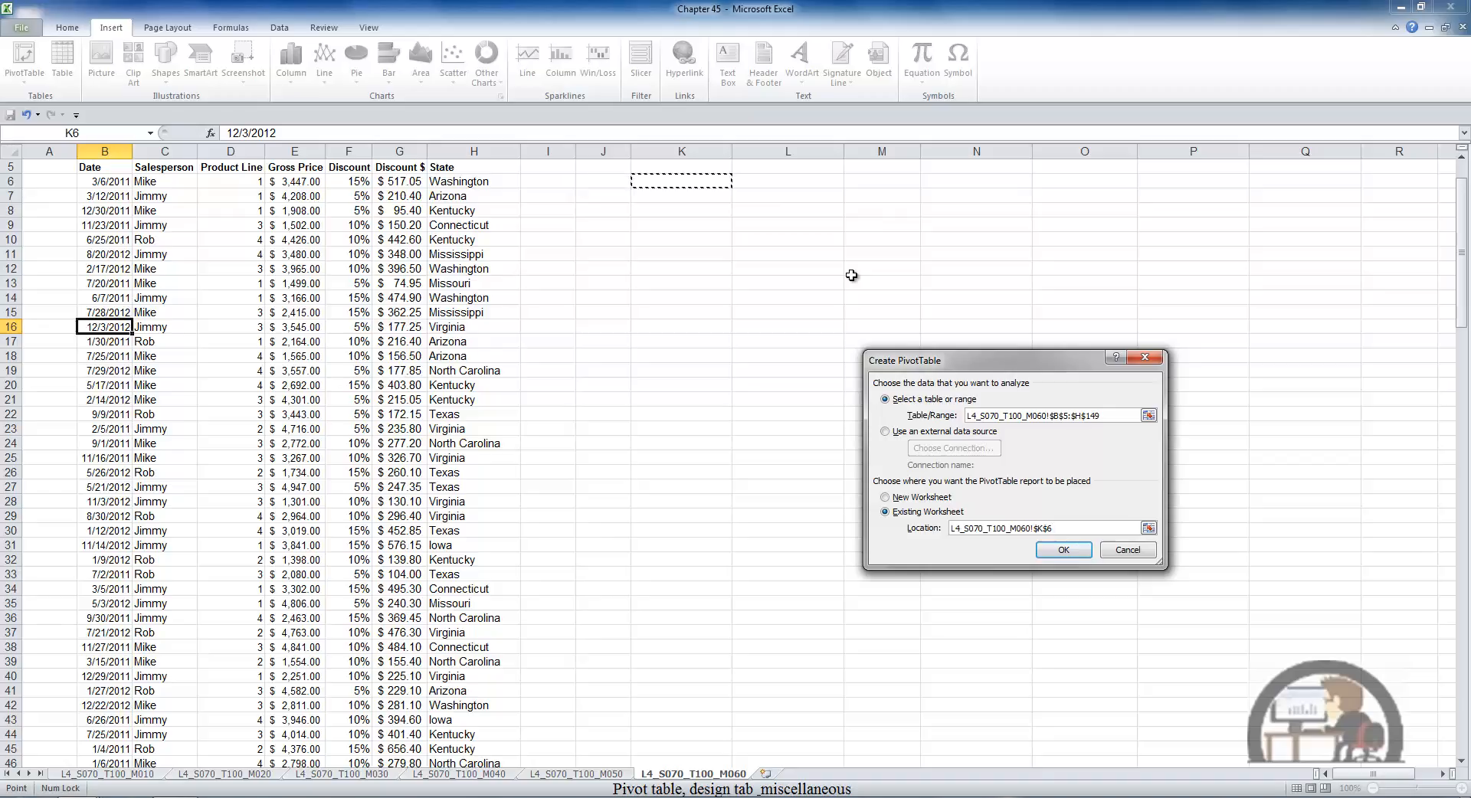
left_click(1064, 551)
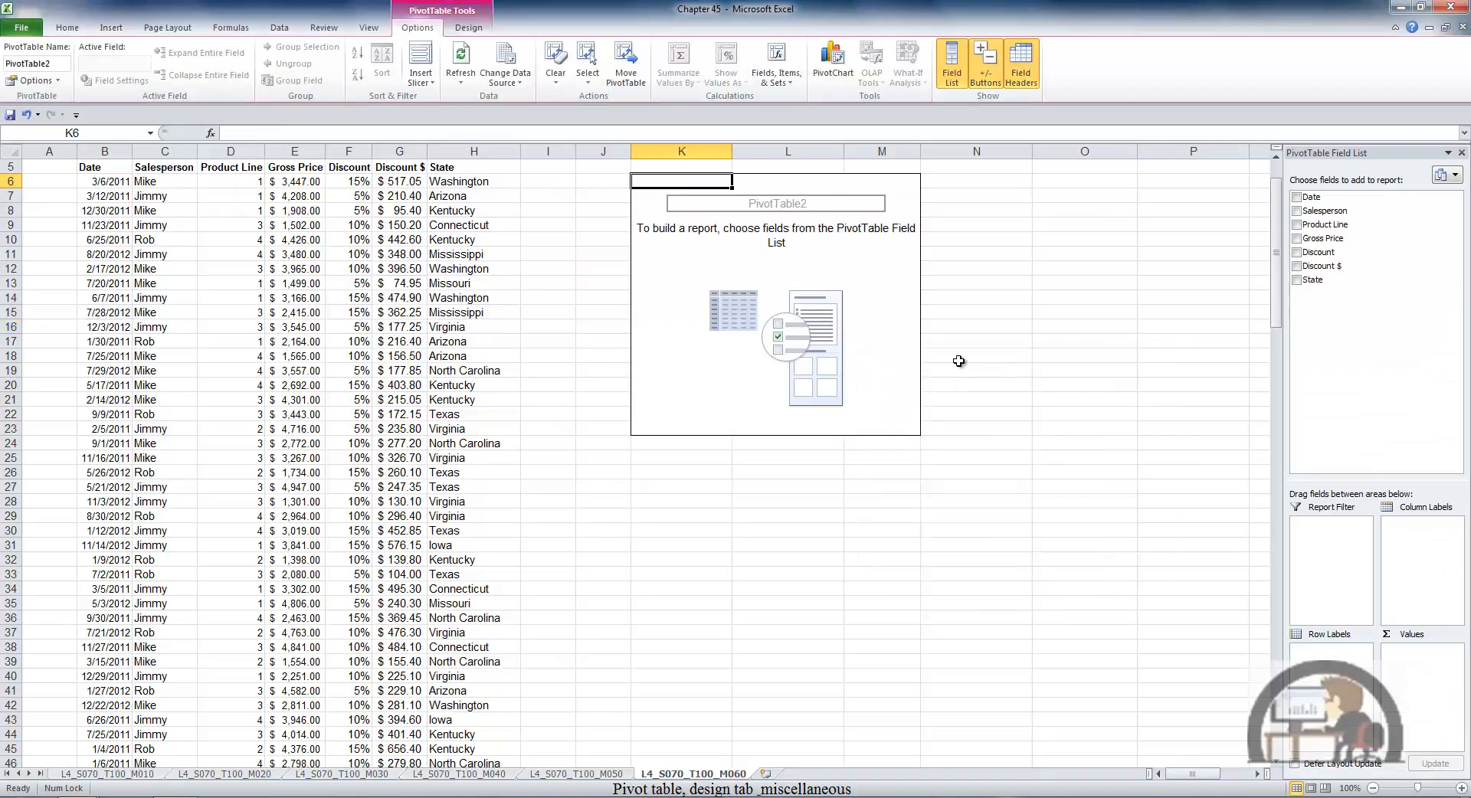
Add Salesperson and State as row labels and Gross Price as the summed values in the PivotTable
left_click(1297, 211)
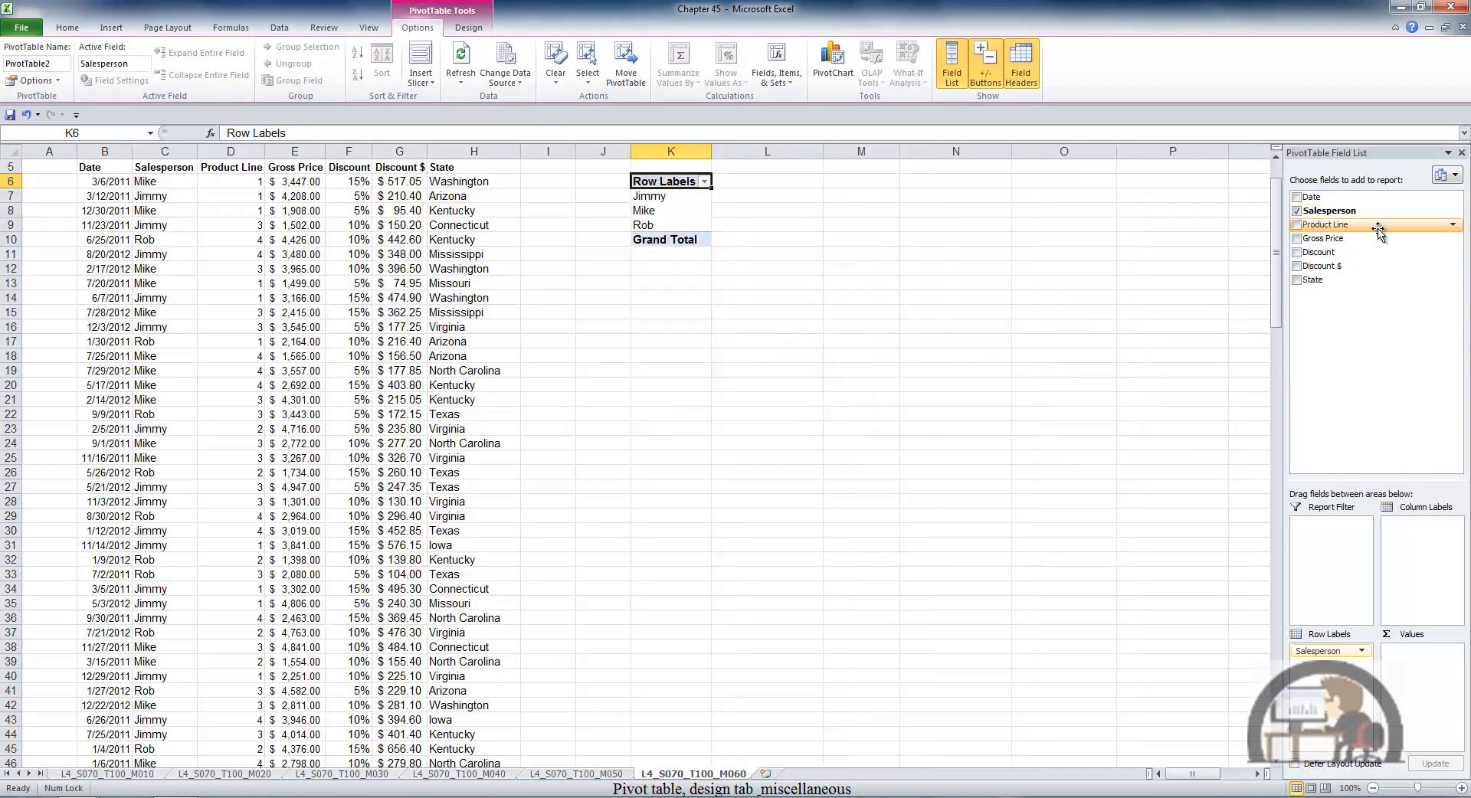
left_click(1298, 281)
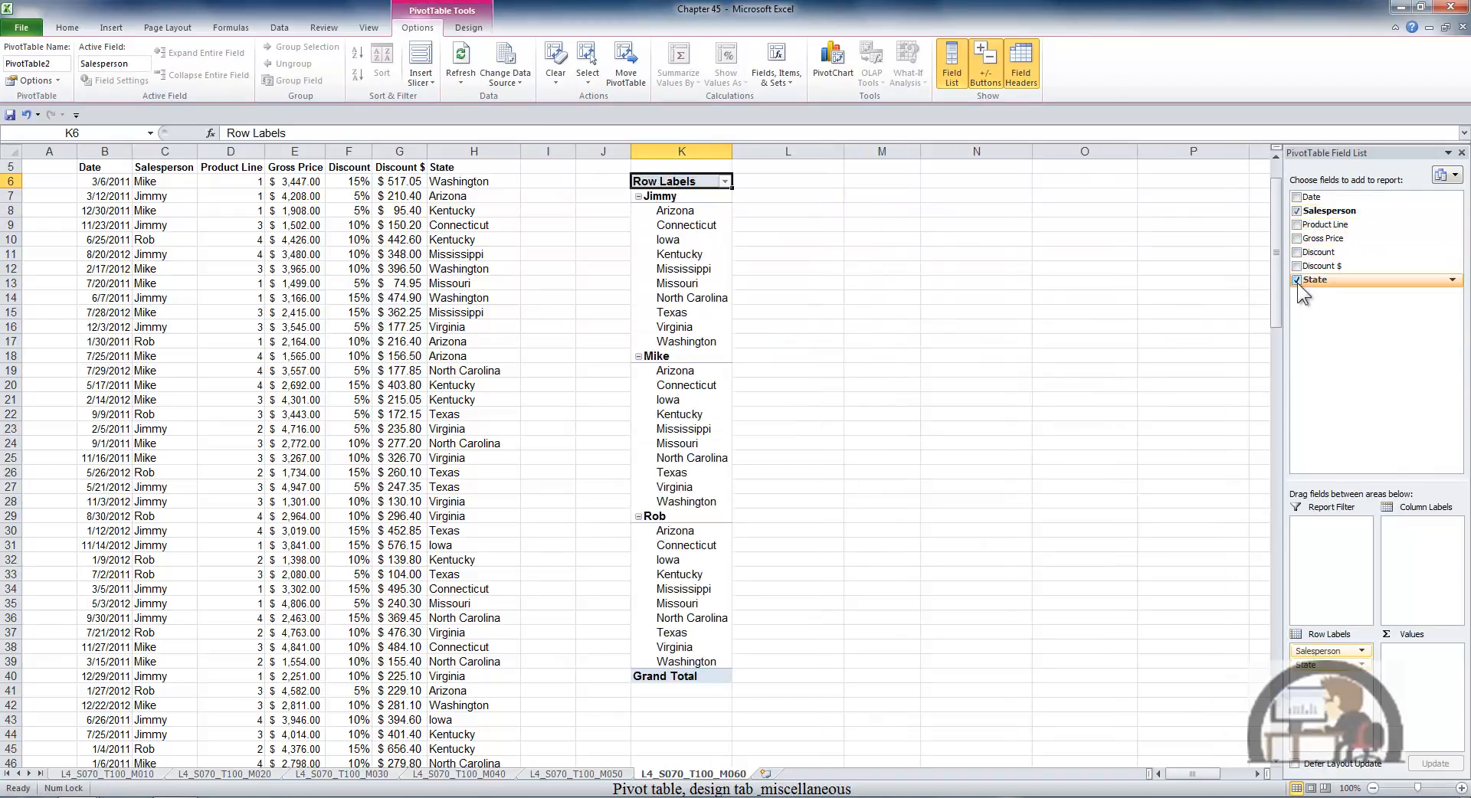
left_click(1297, 239)
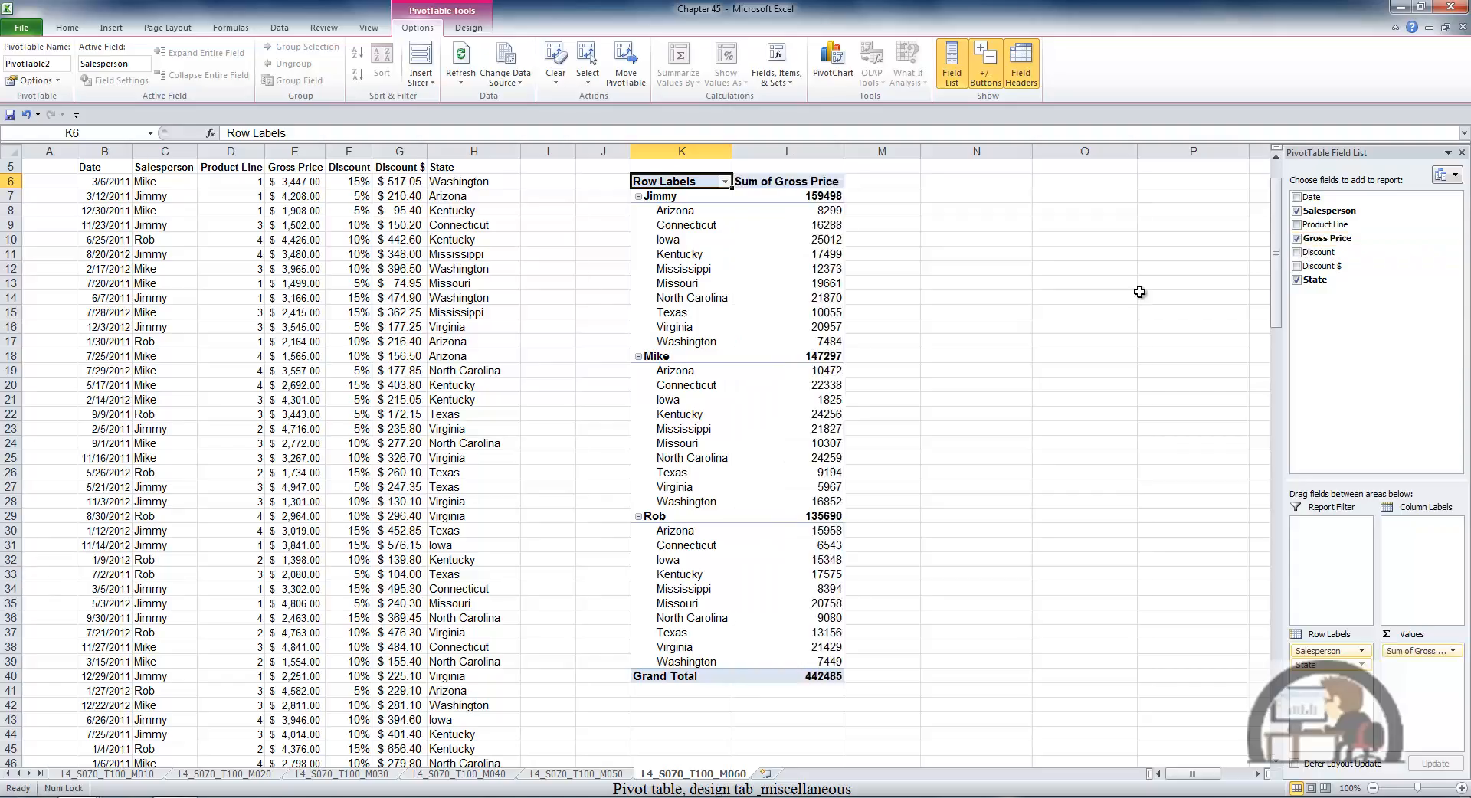
Set the number format of the PivotTable's Sum of Gross Price values to Currency
right_click(832, 254)
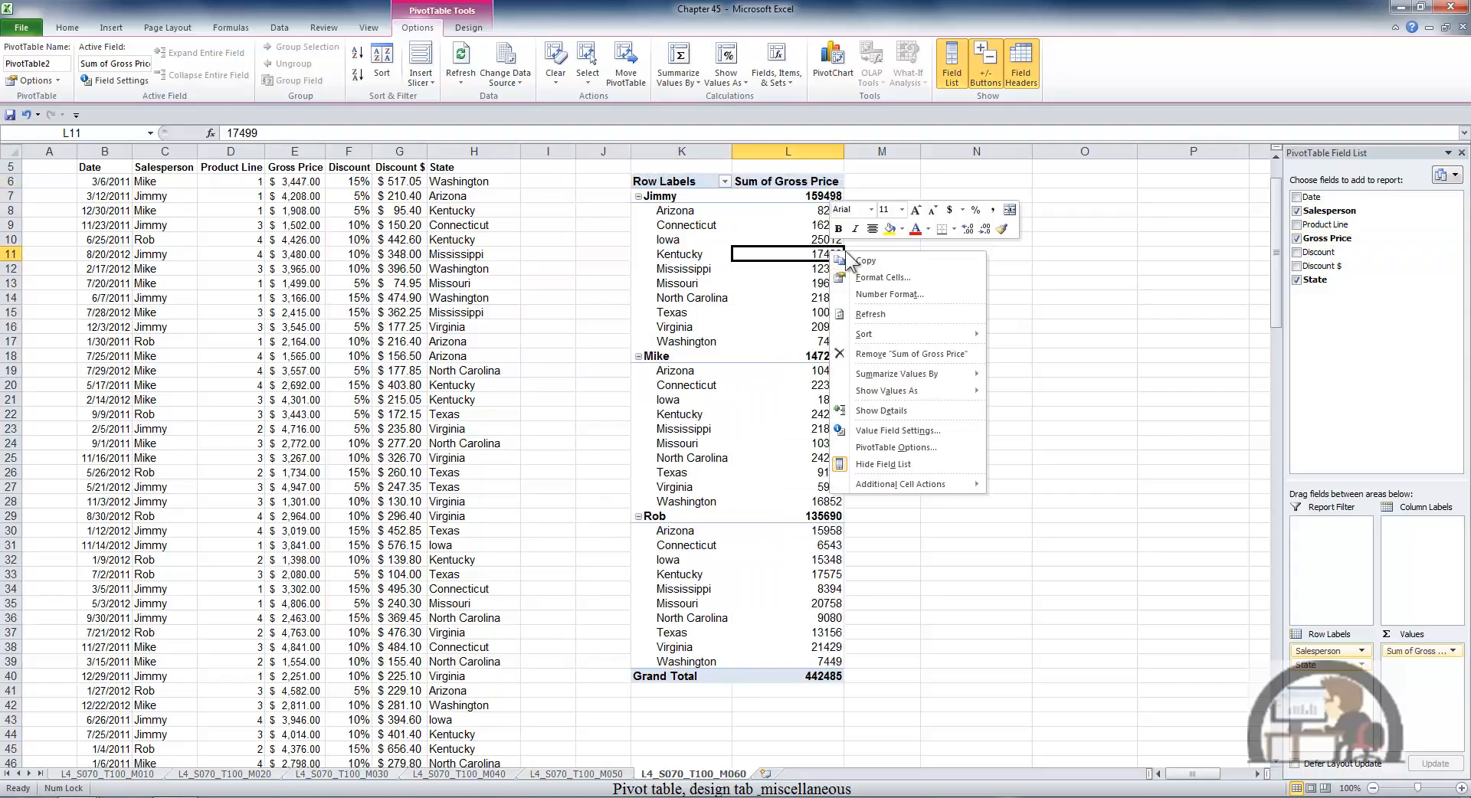
left_click(879, 294)
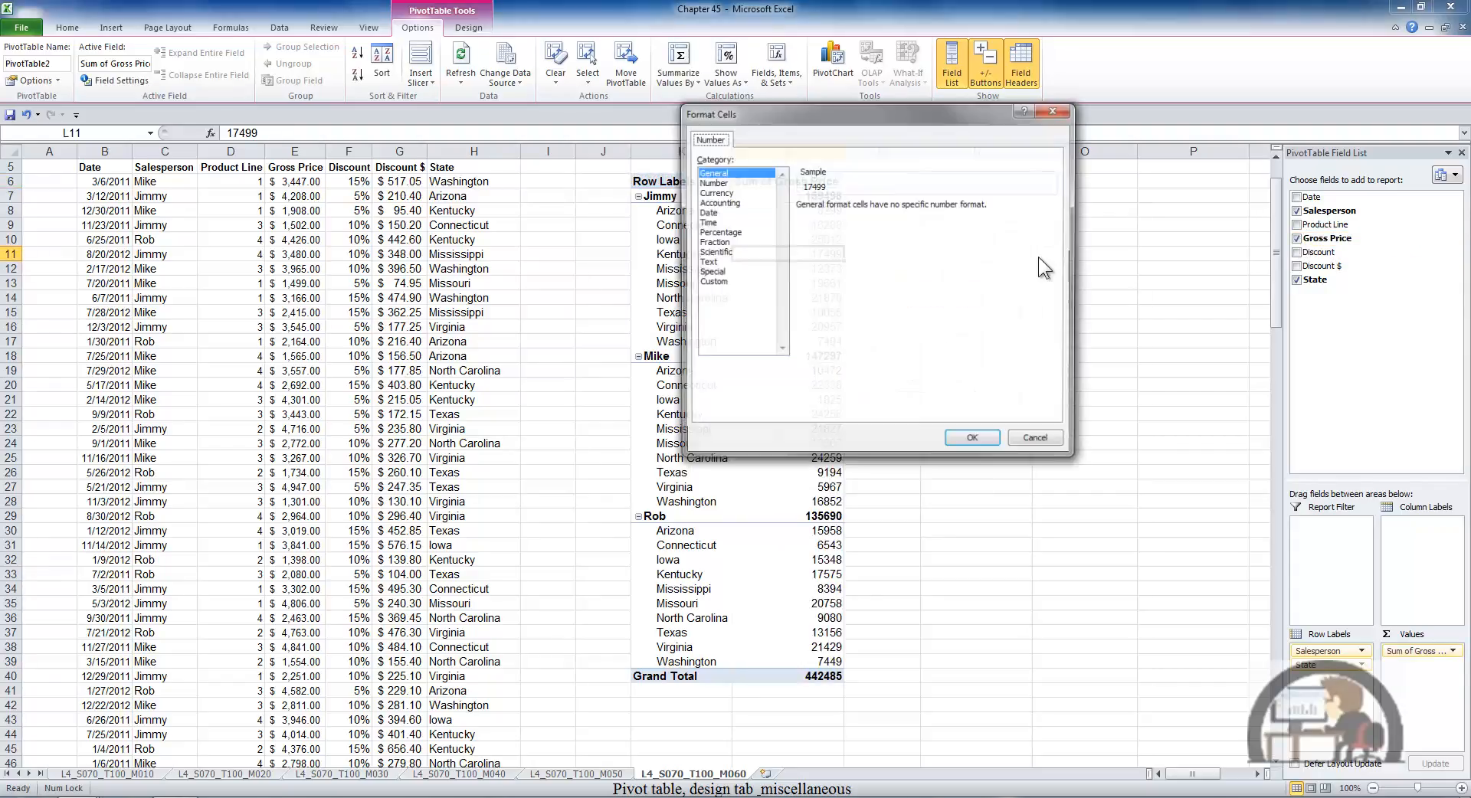
left_click(717, 193)
left_click(975, 441)
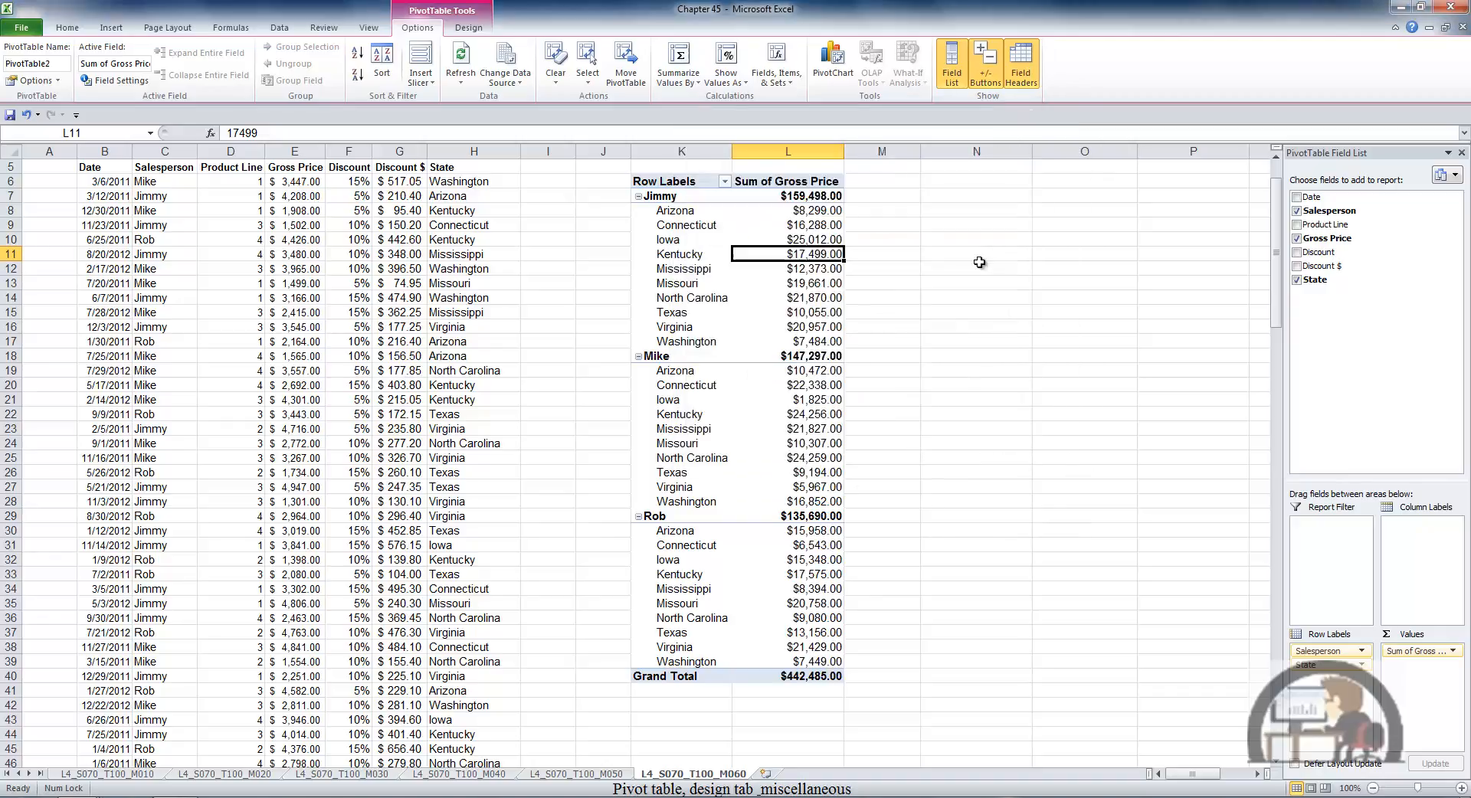
Try the PivotTable's subtotals hidden and at the bottom of each group, ending with them at the top of the group
left_click(469, 28)
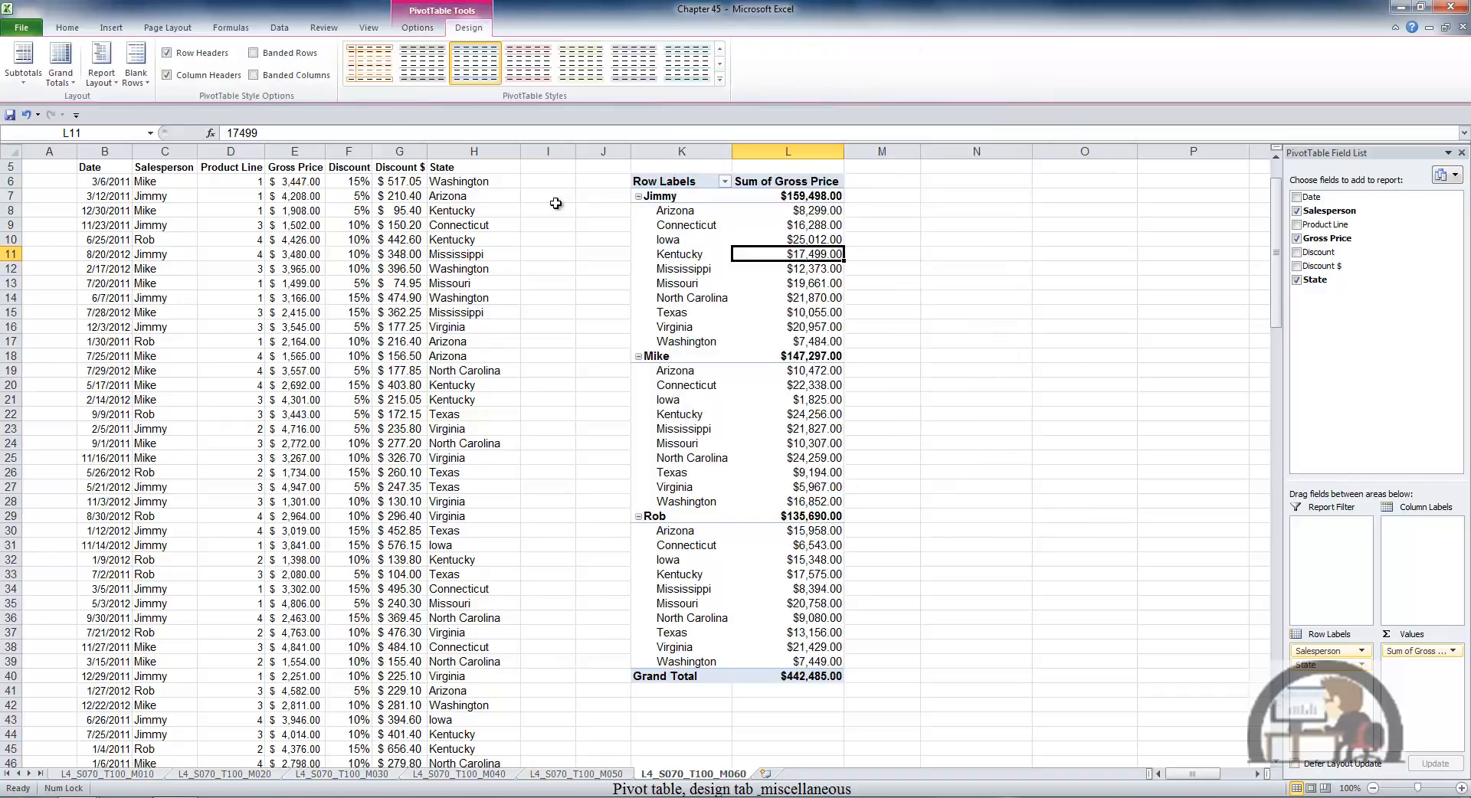
left_click(29, 73)
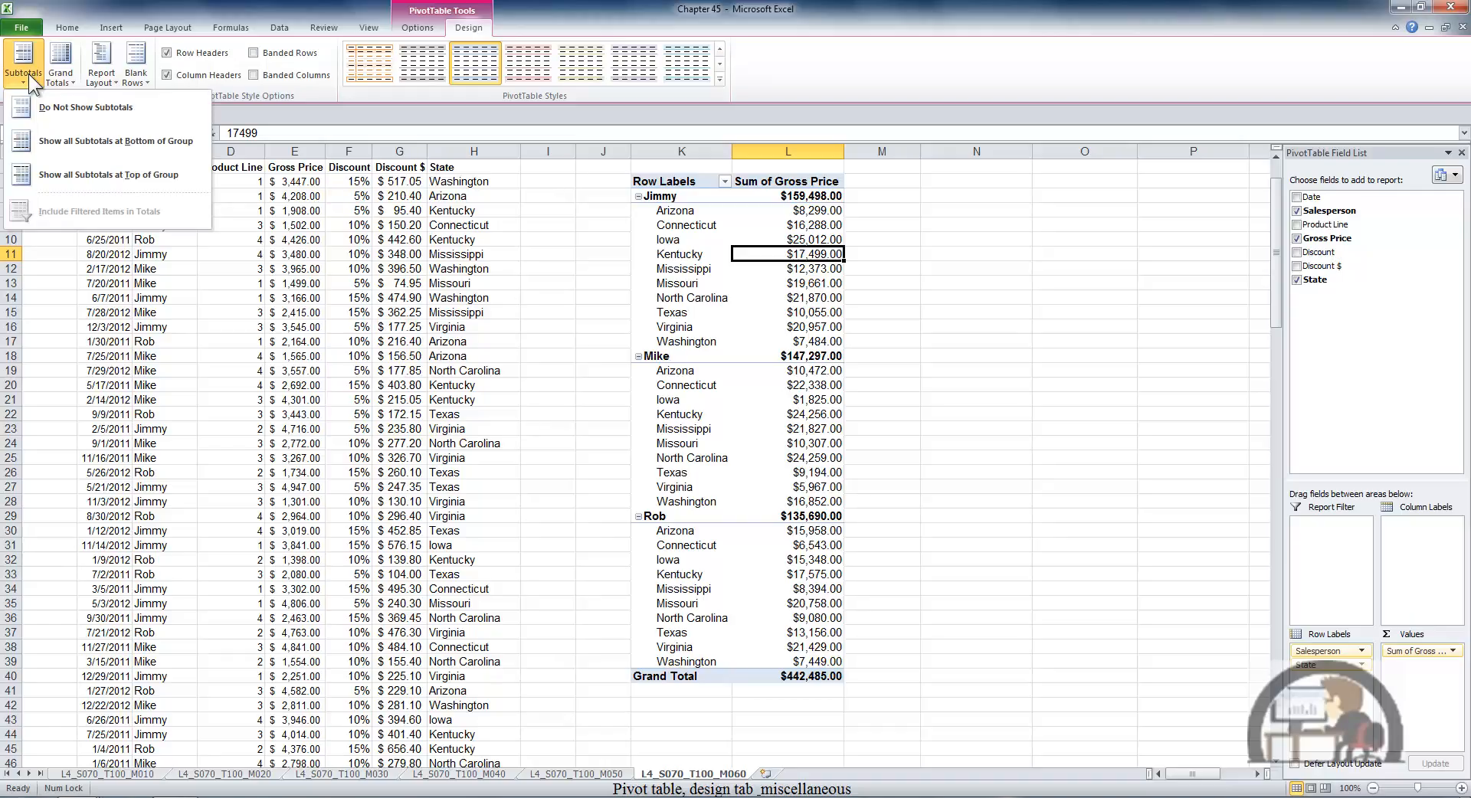
left_click(57, 99)
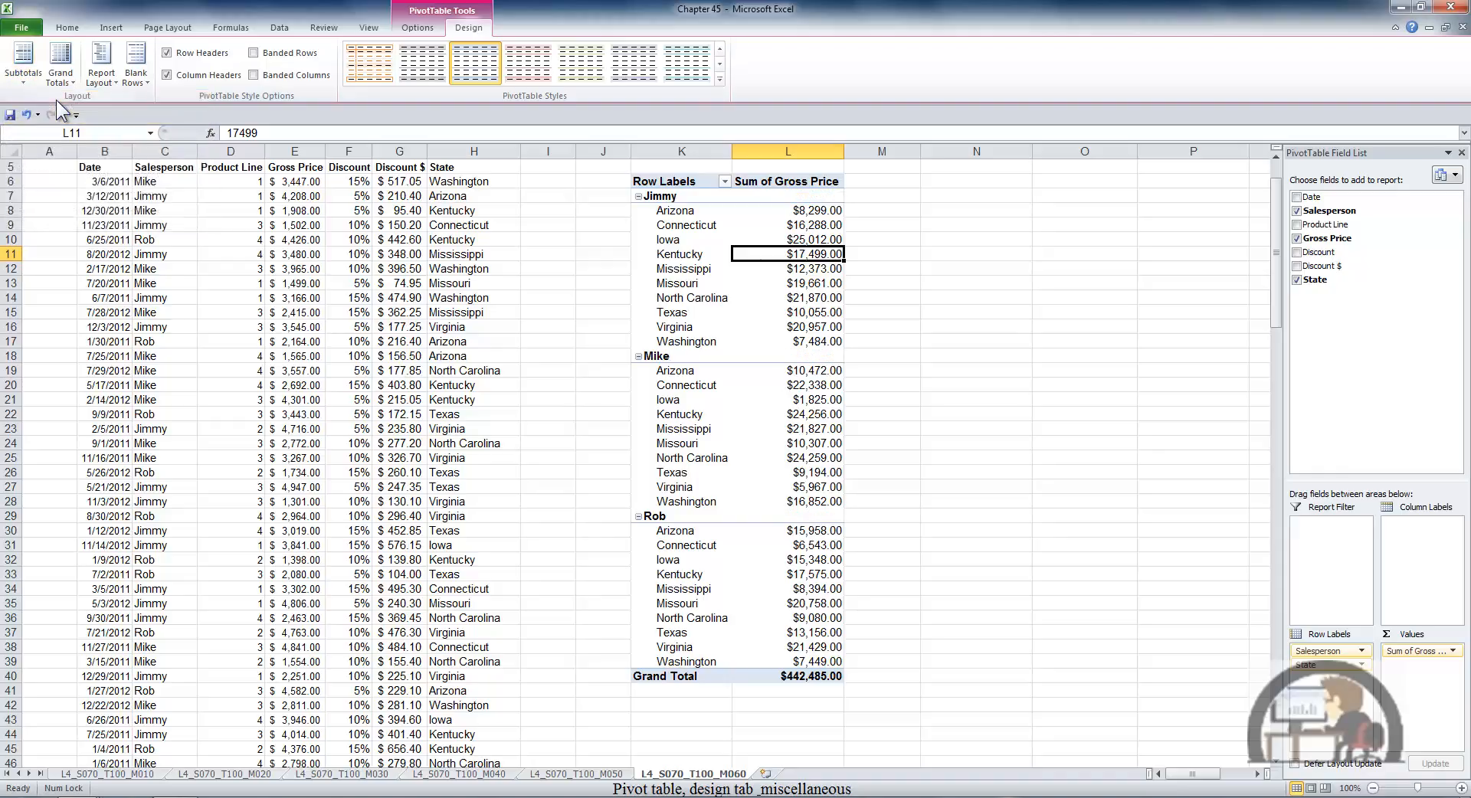
left_click(25, 71)
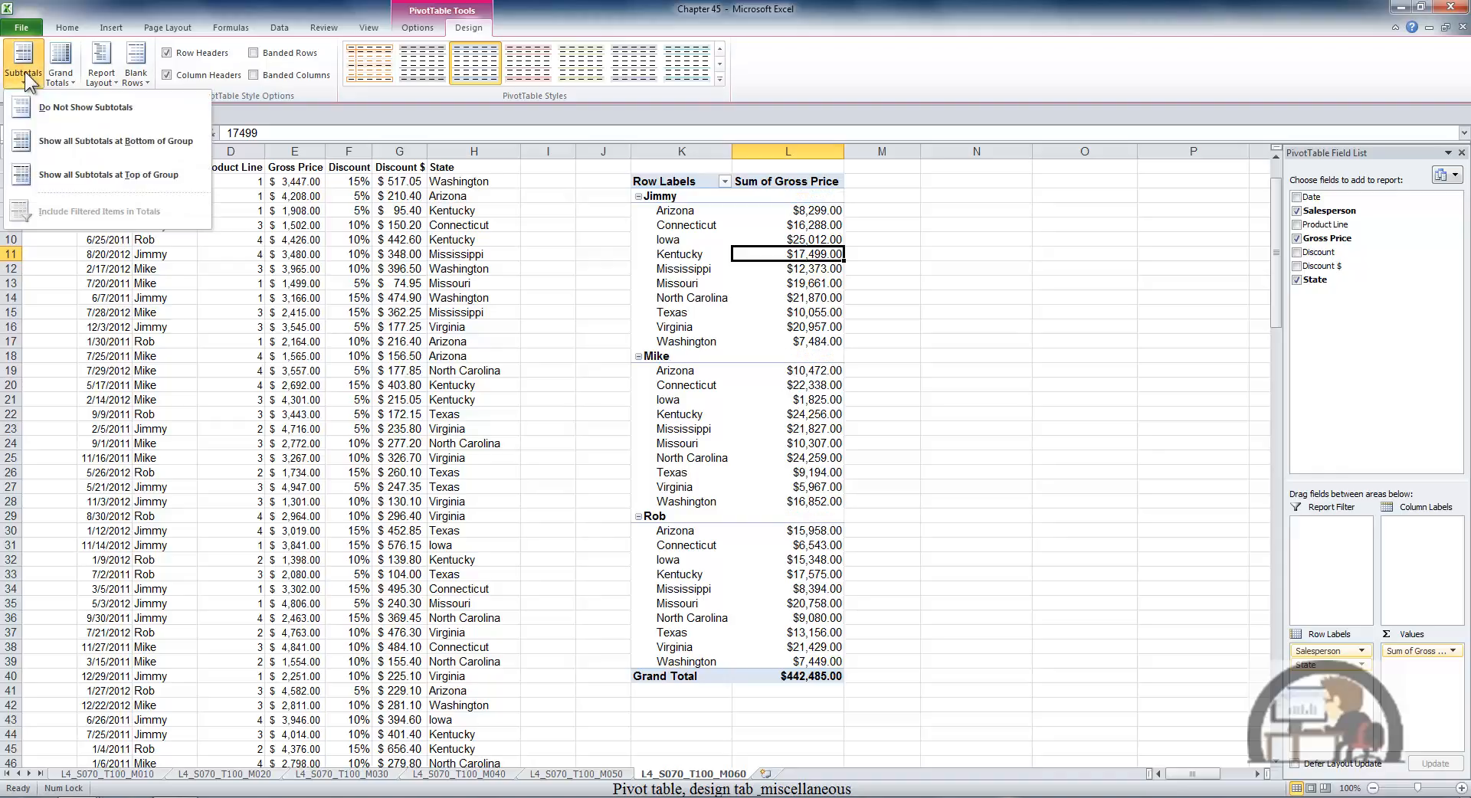
left_click(89, 142)
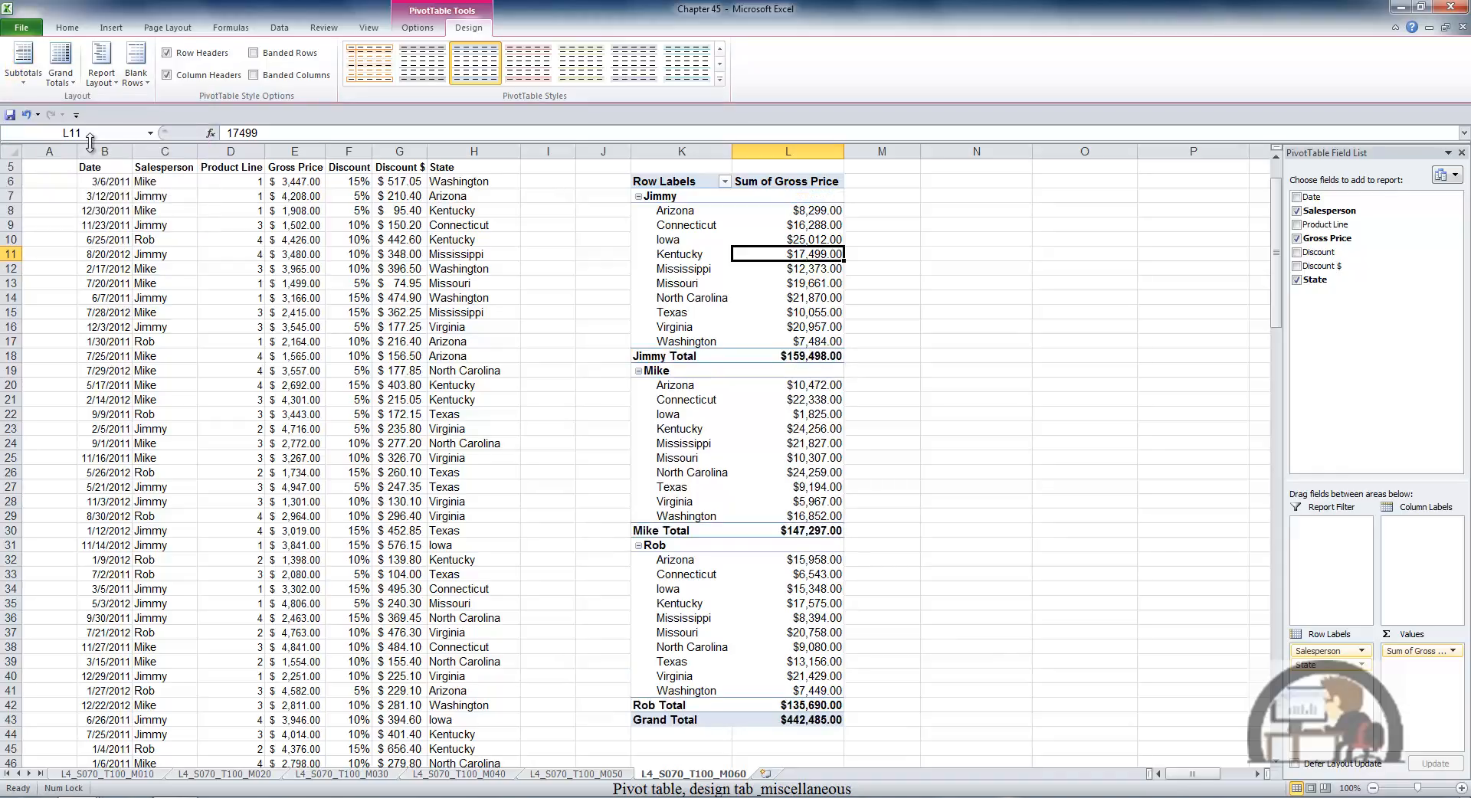
left_click(25, 71)
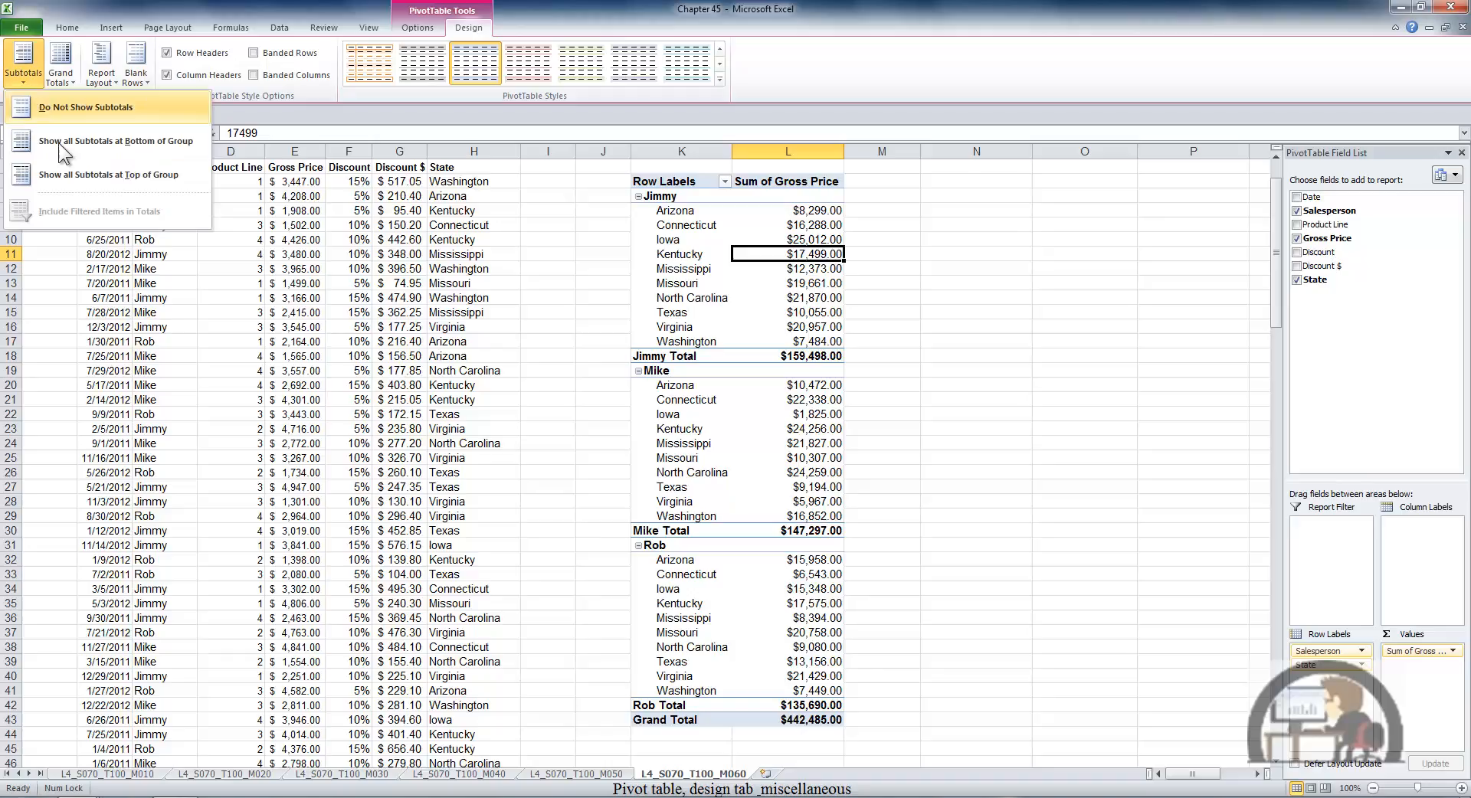
left_click(81, 175)
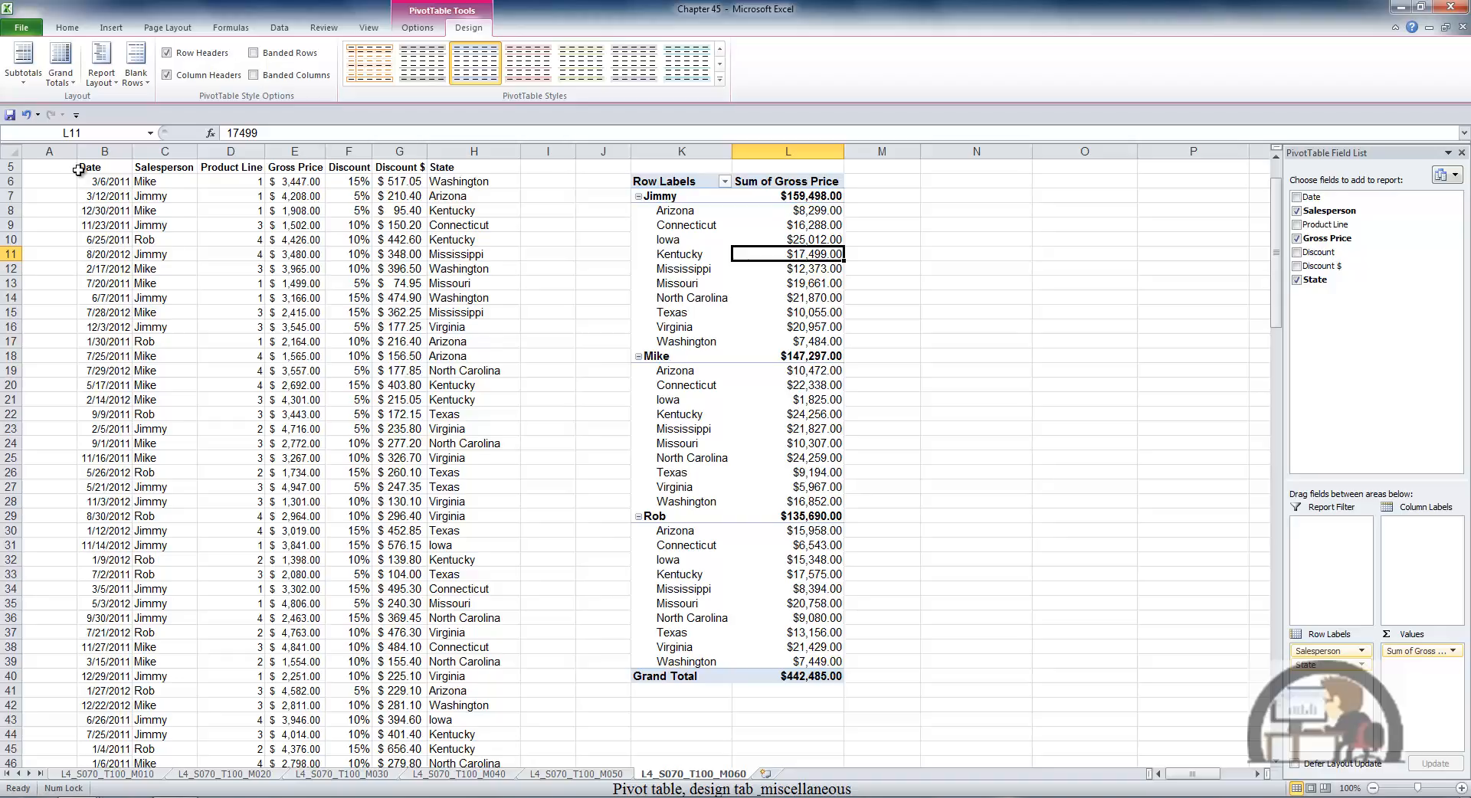
Turn the PivotTable's grand totals off for rows and columns, and turn them back on for both
left_click(71, 75)
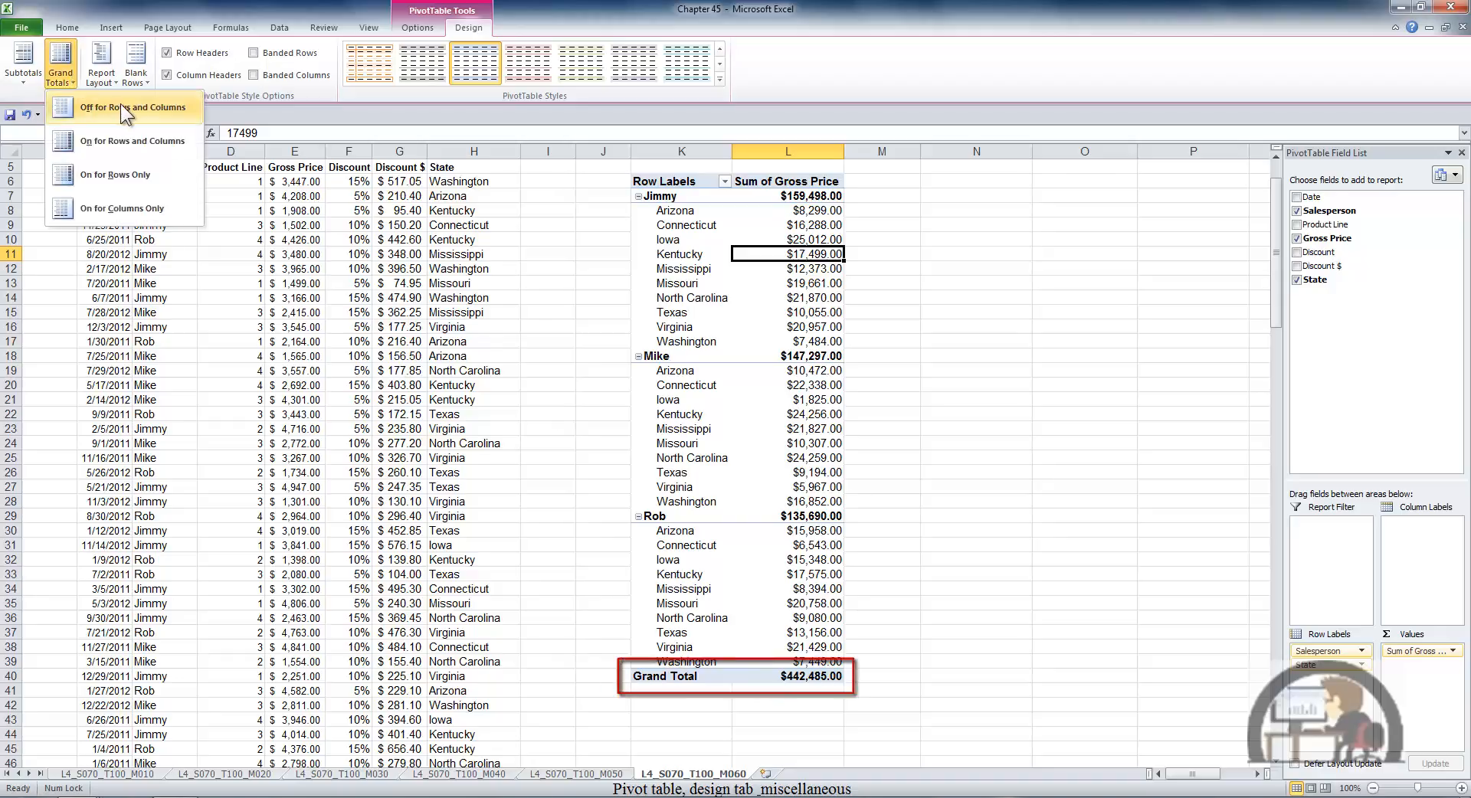
left_click(121, 104)
left_click(70, 80)
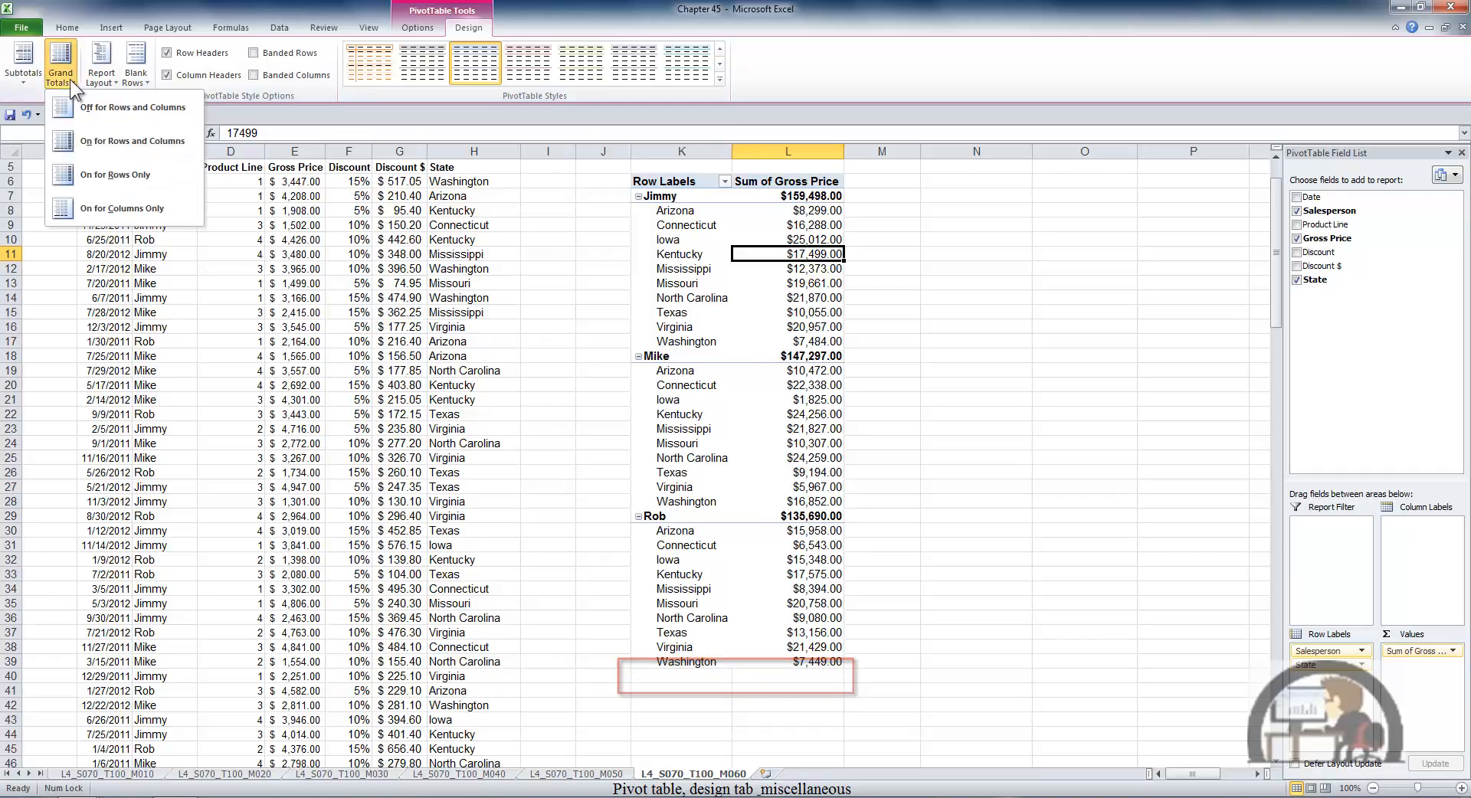
left_click(108, 145)
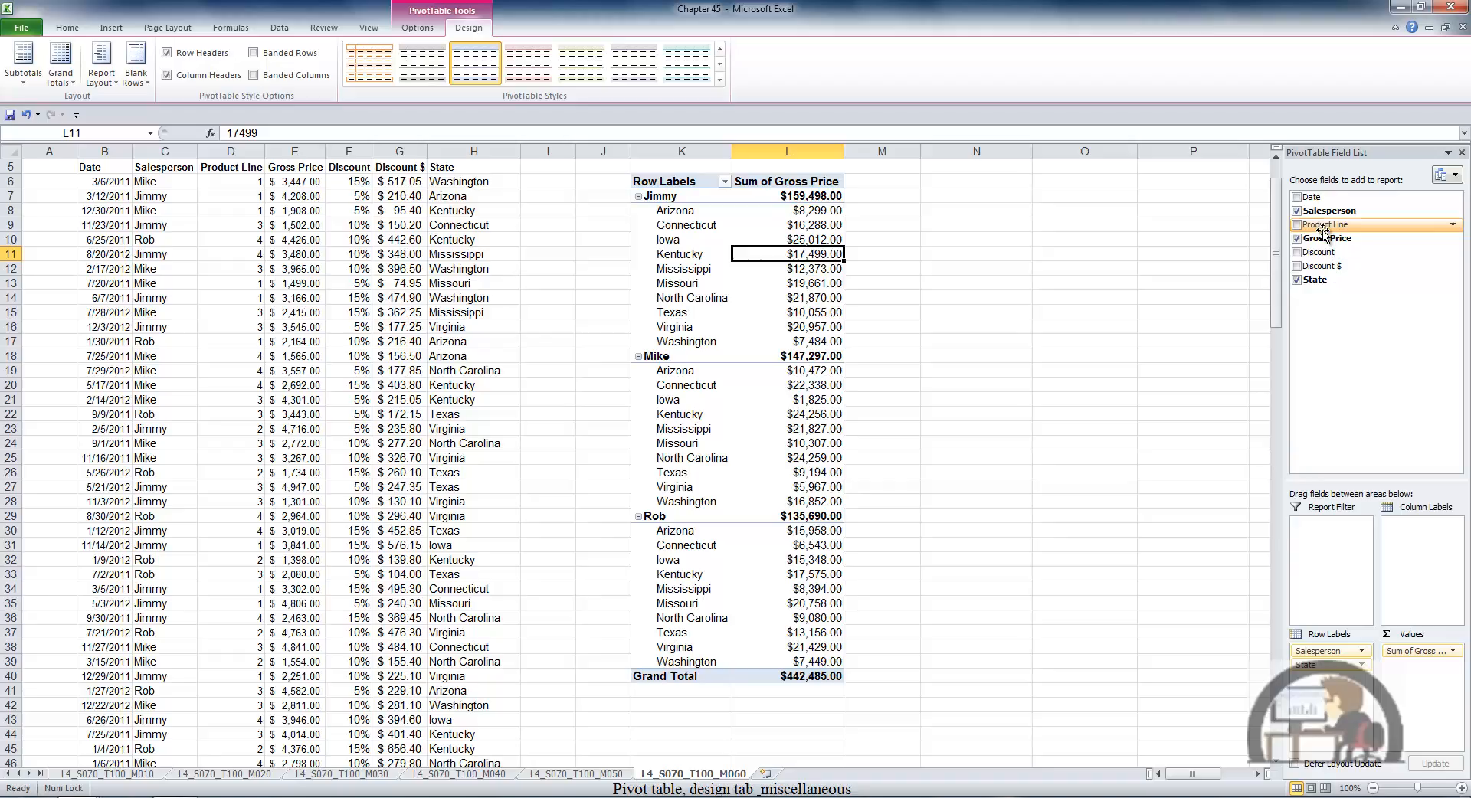
Add Product Line to the PivotTable's column labels and set grand totals to on for rows only
left_click_drag(1324, 230, 1437, 564)
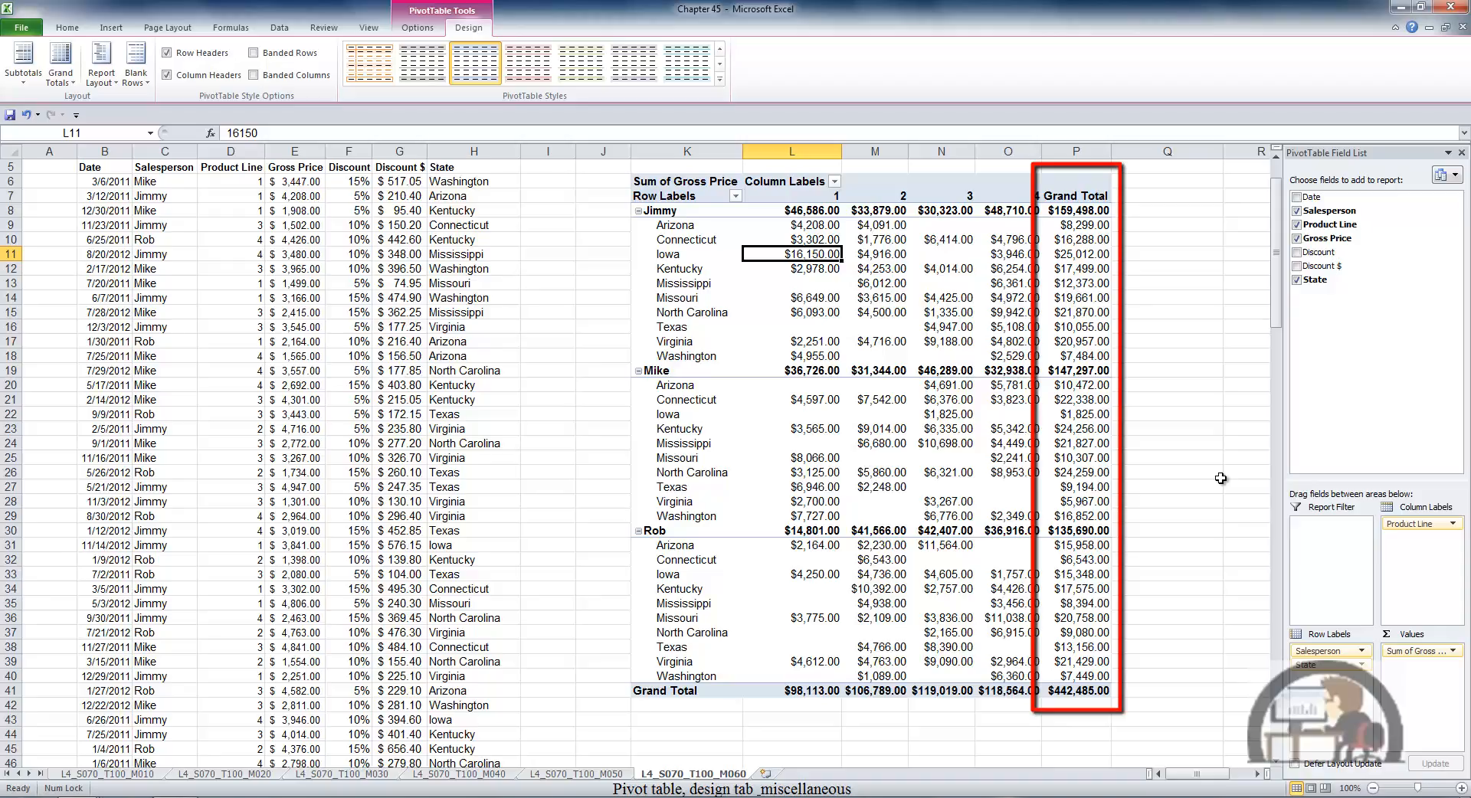
left_click(62, 76)
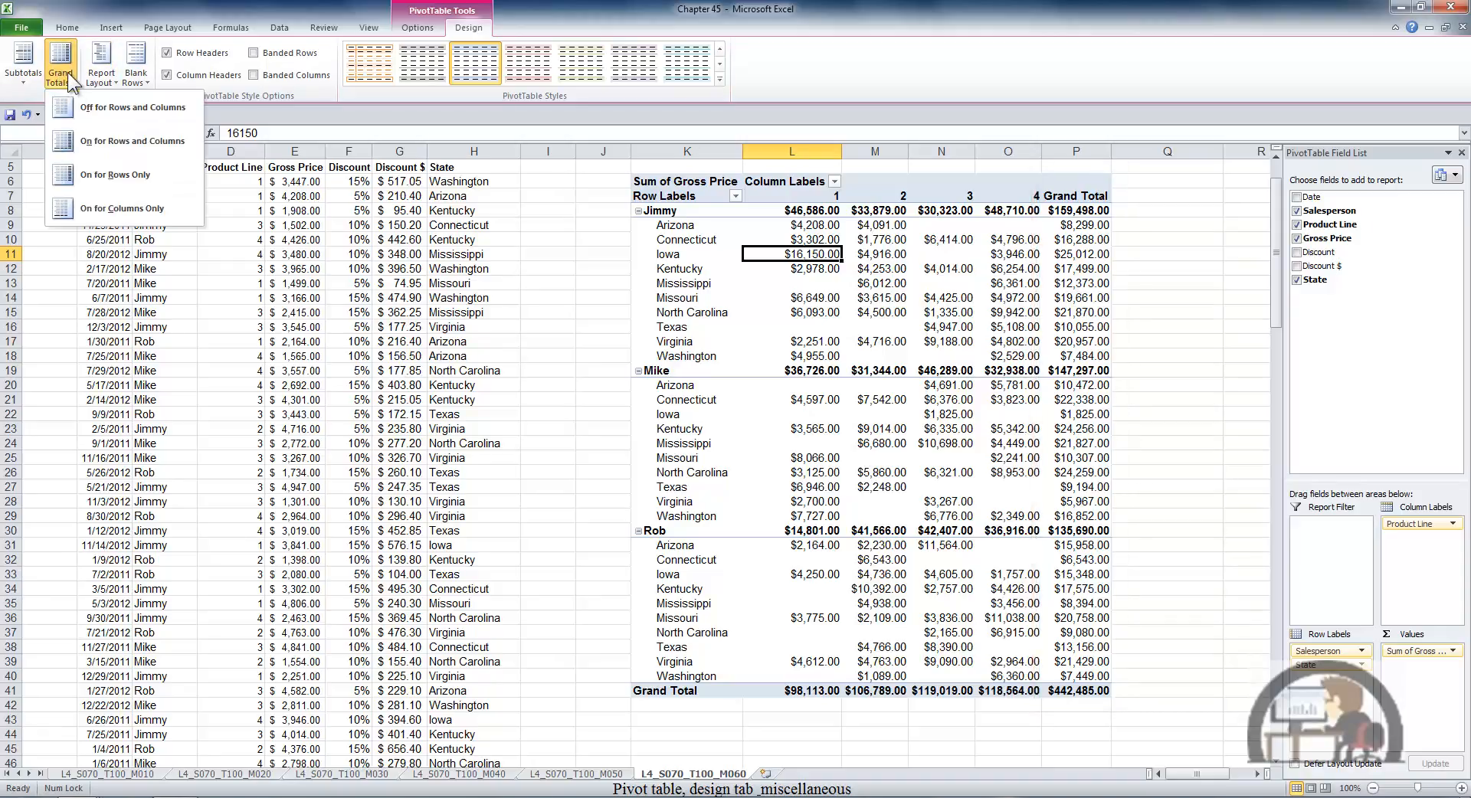
left_click(110, 168)
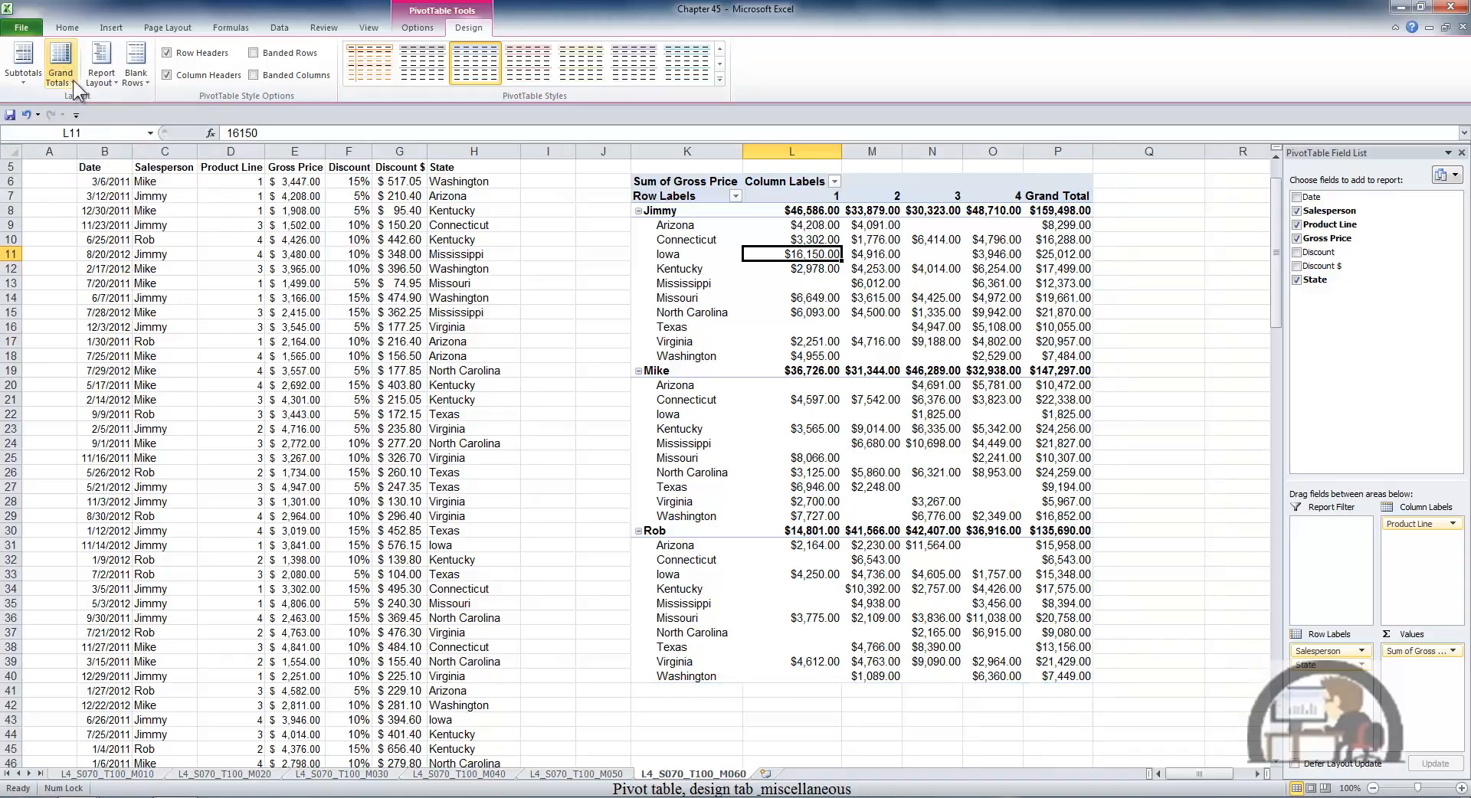
Switch the PivotTable's grand totals to on for columns only
left_click(72, 80)
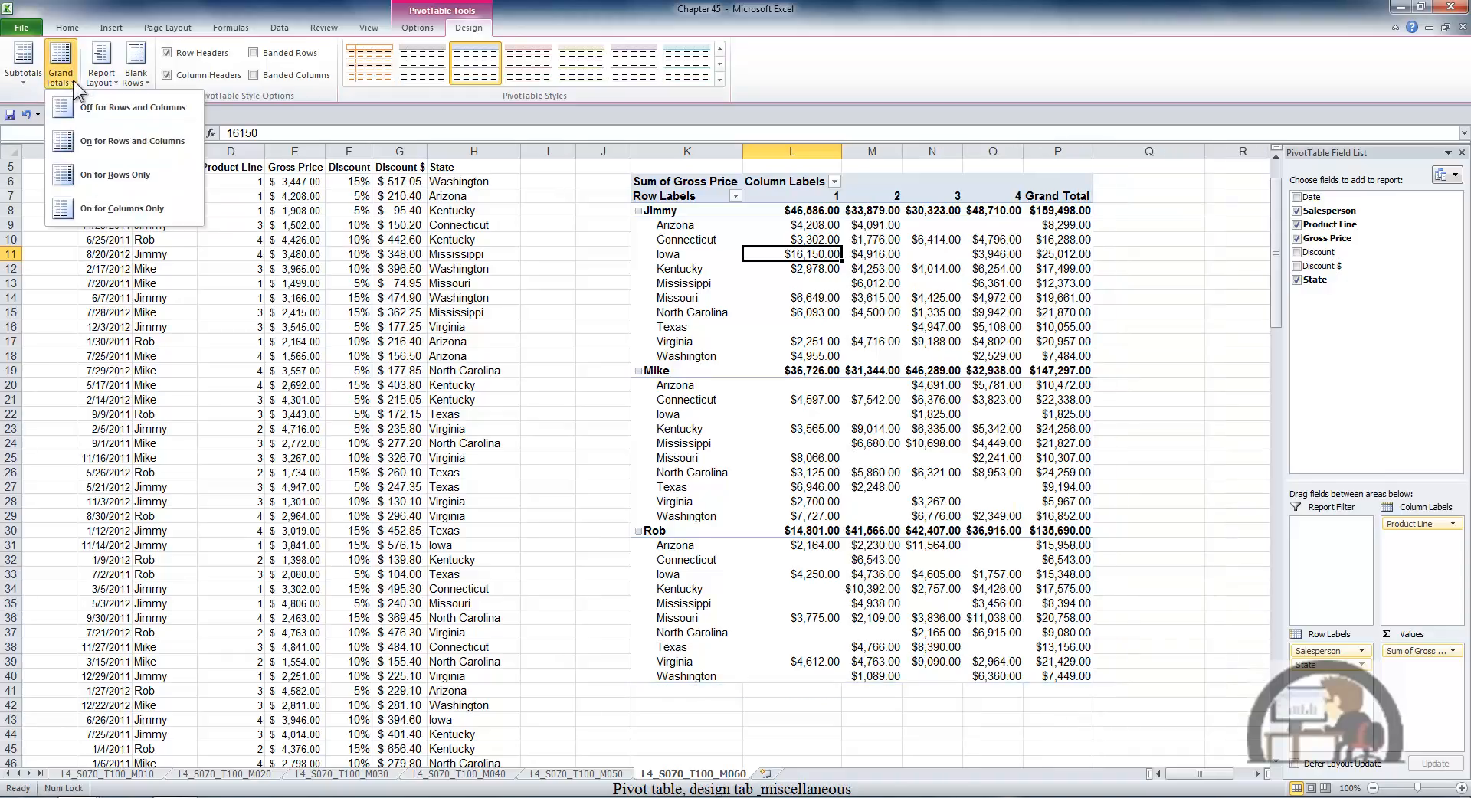
left_click(131, 210)
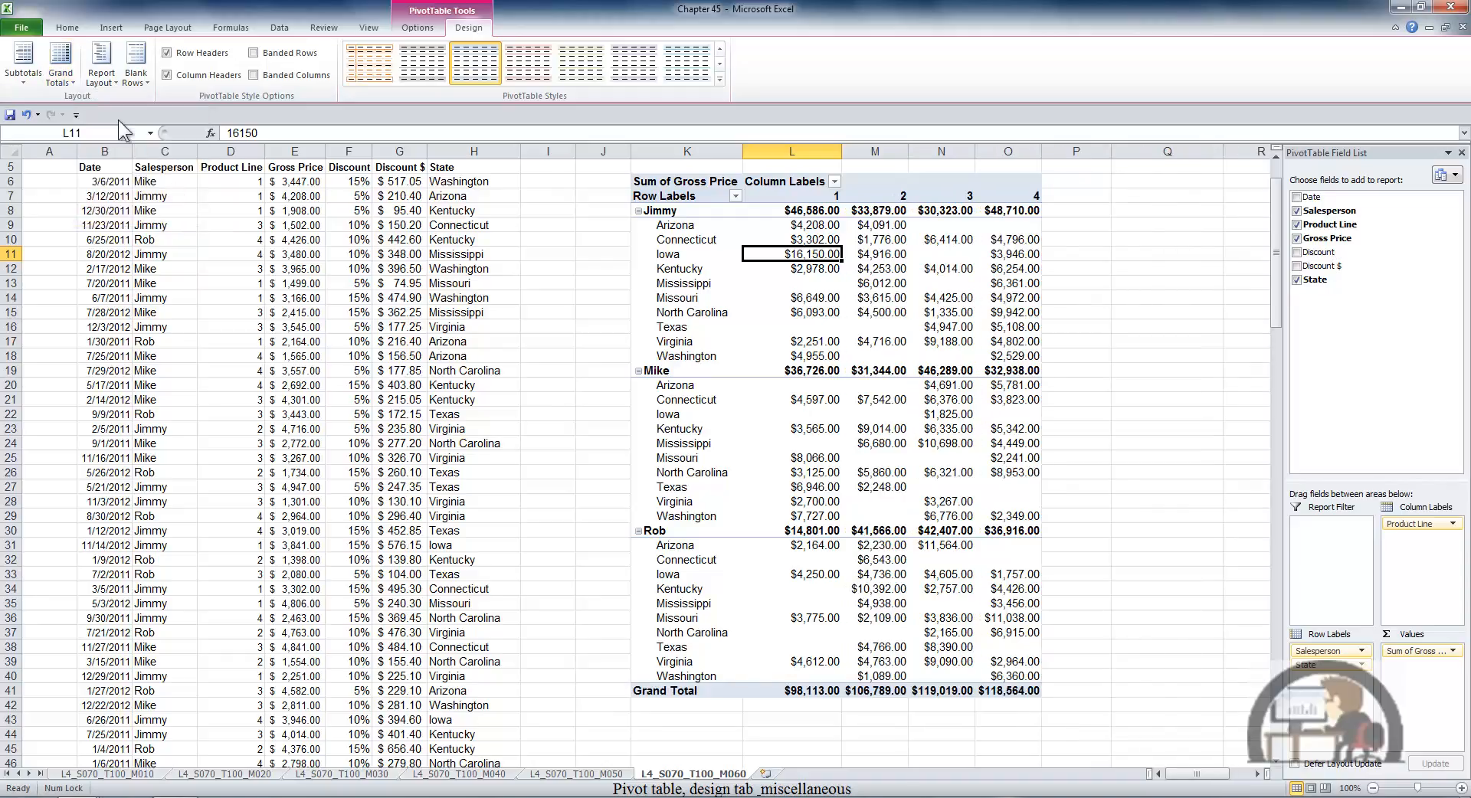
Show the PivotTable report in compact form, and change it to outline form
left_click(108, 79)
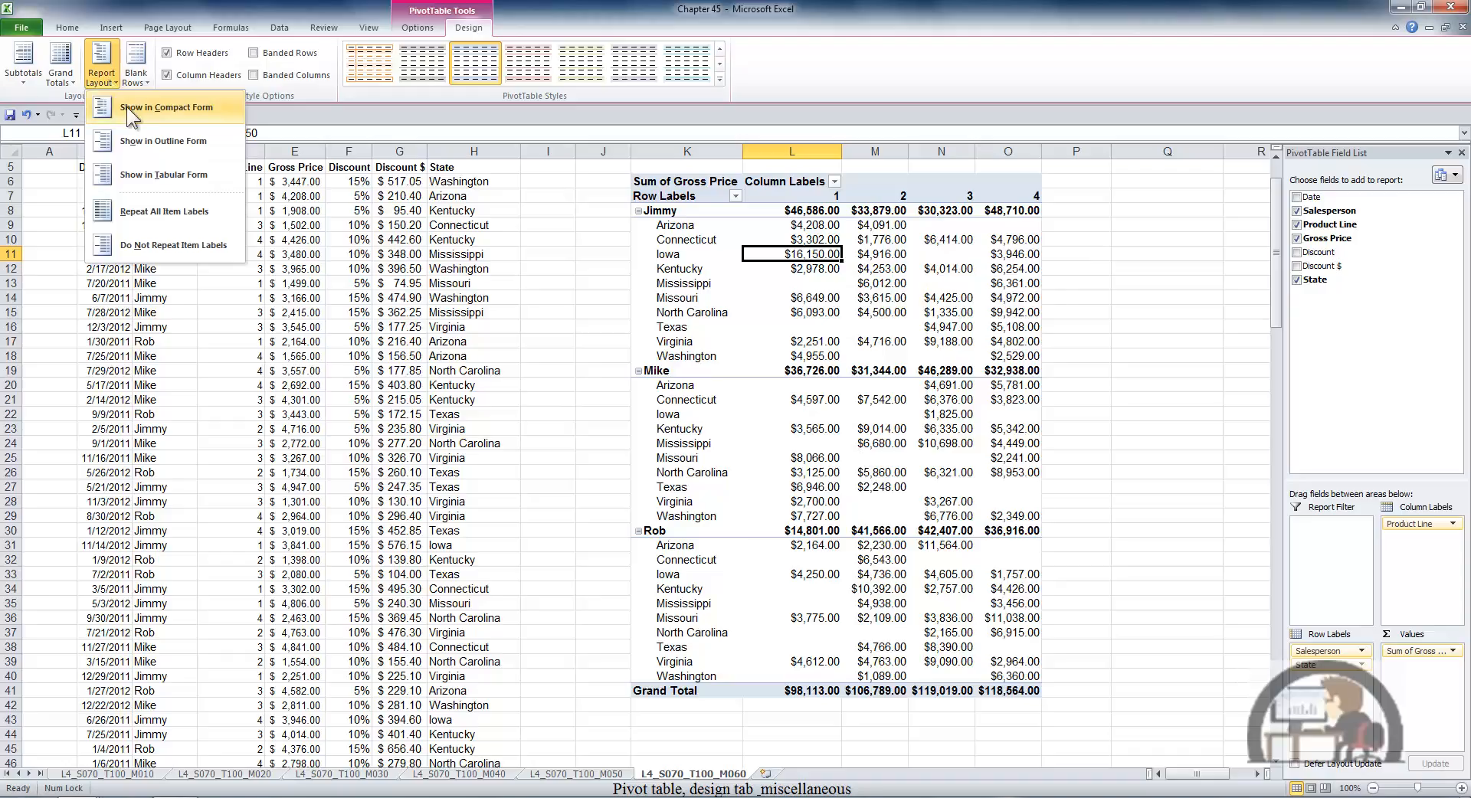
left_click(126, 107)
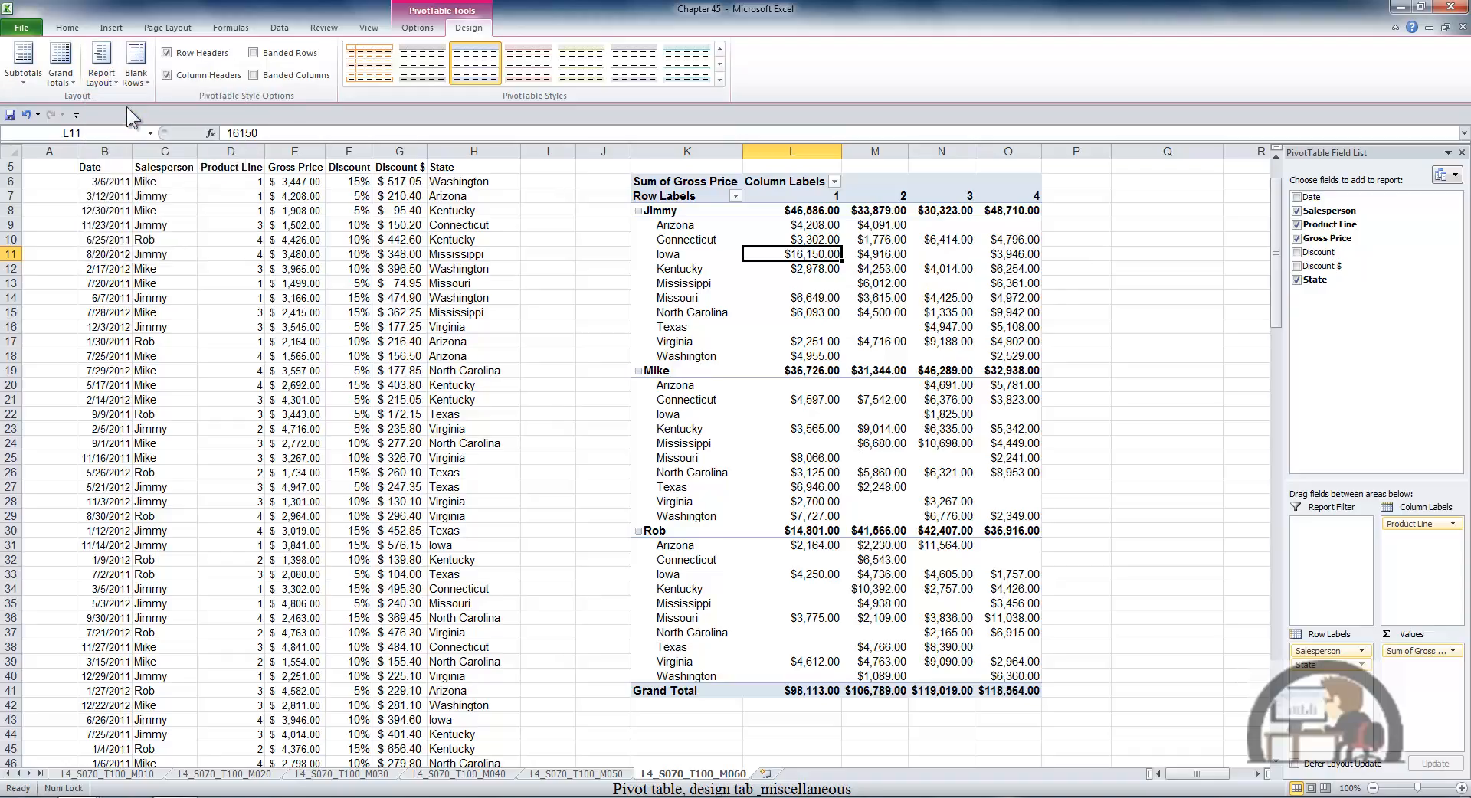
left_click(92, 77)
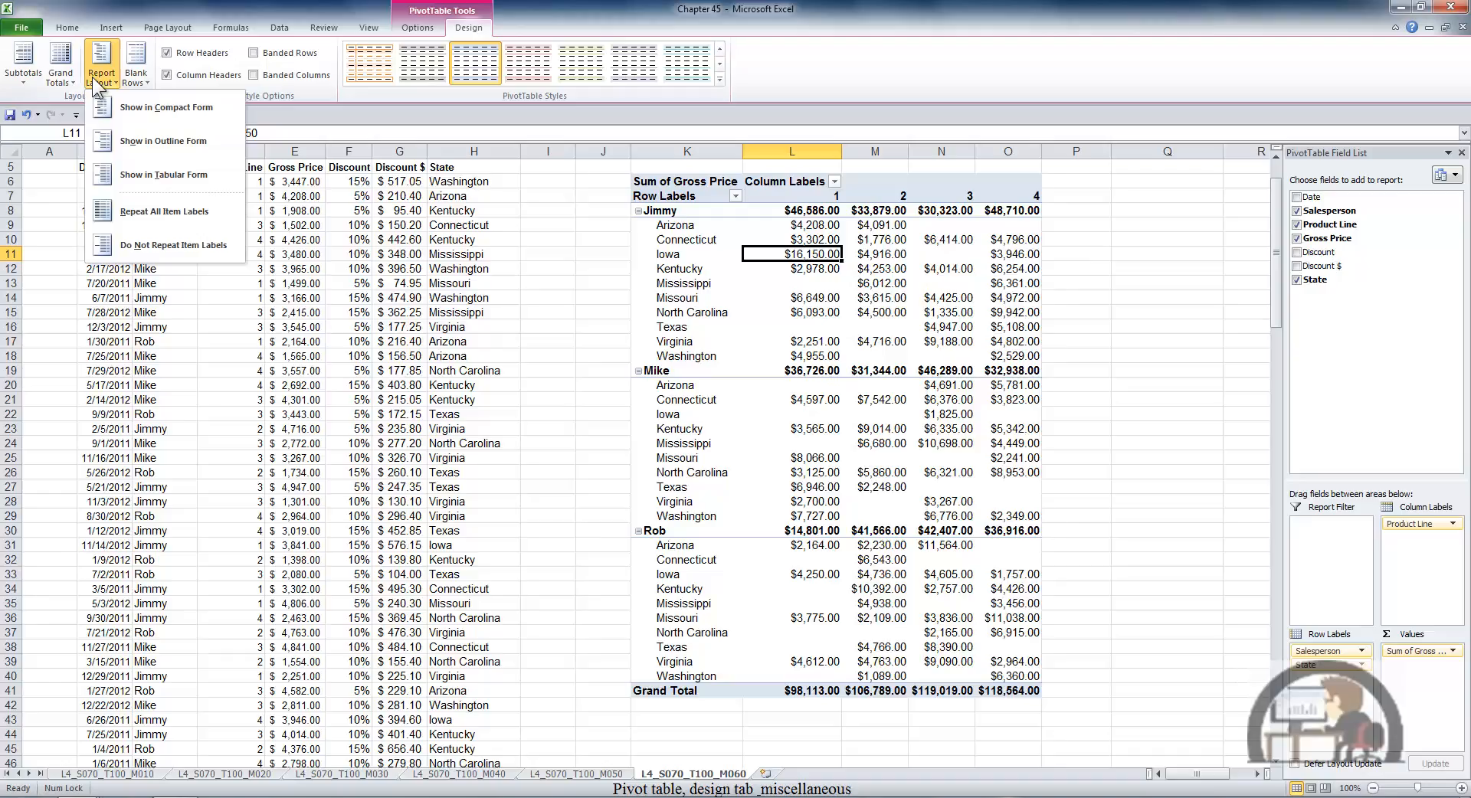
left_click(159, 140)
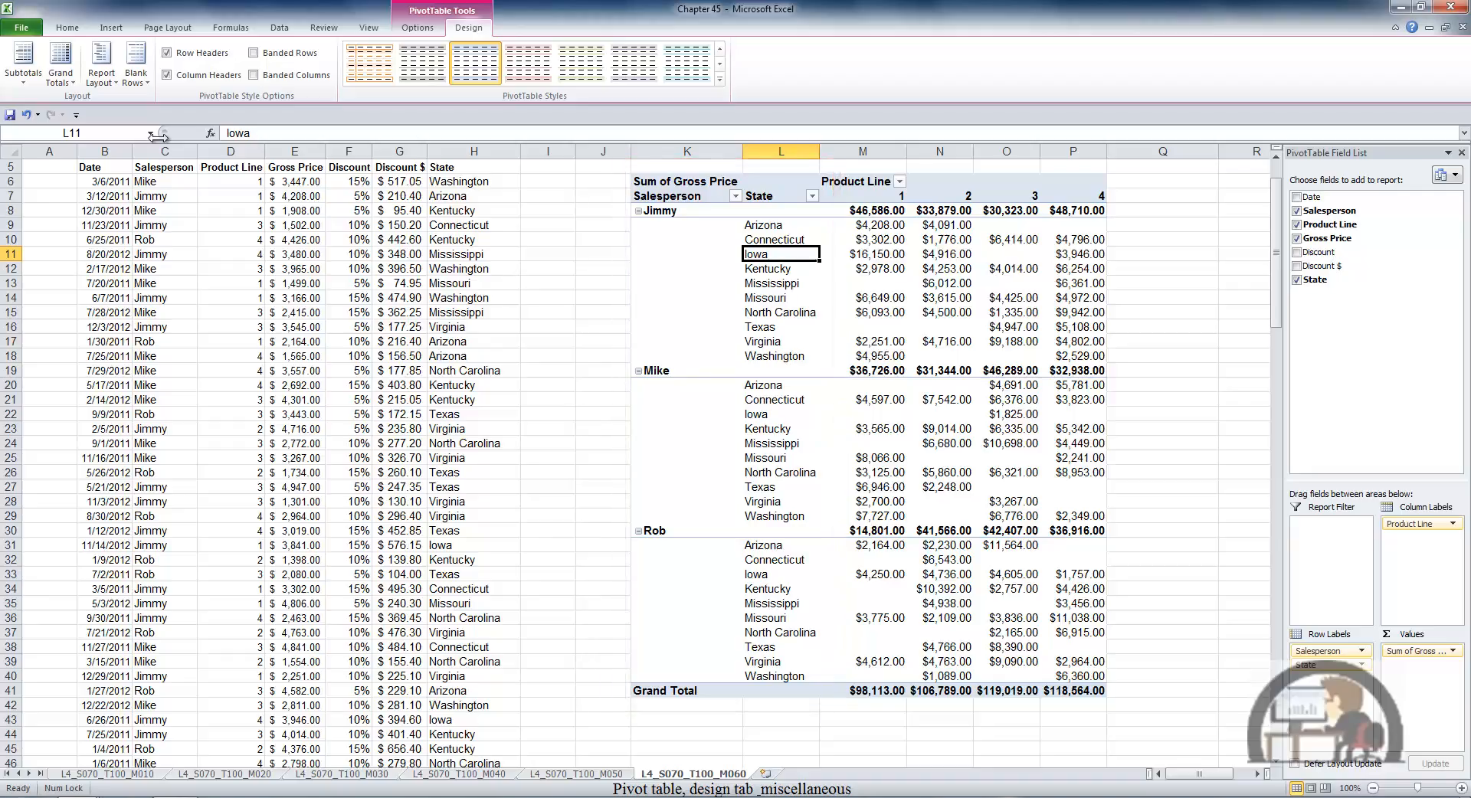
Show the PivotTable report in tabular form, compare it with outline form, and return to tabular form
left_click(103, 71)
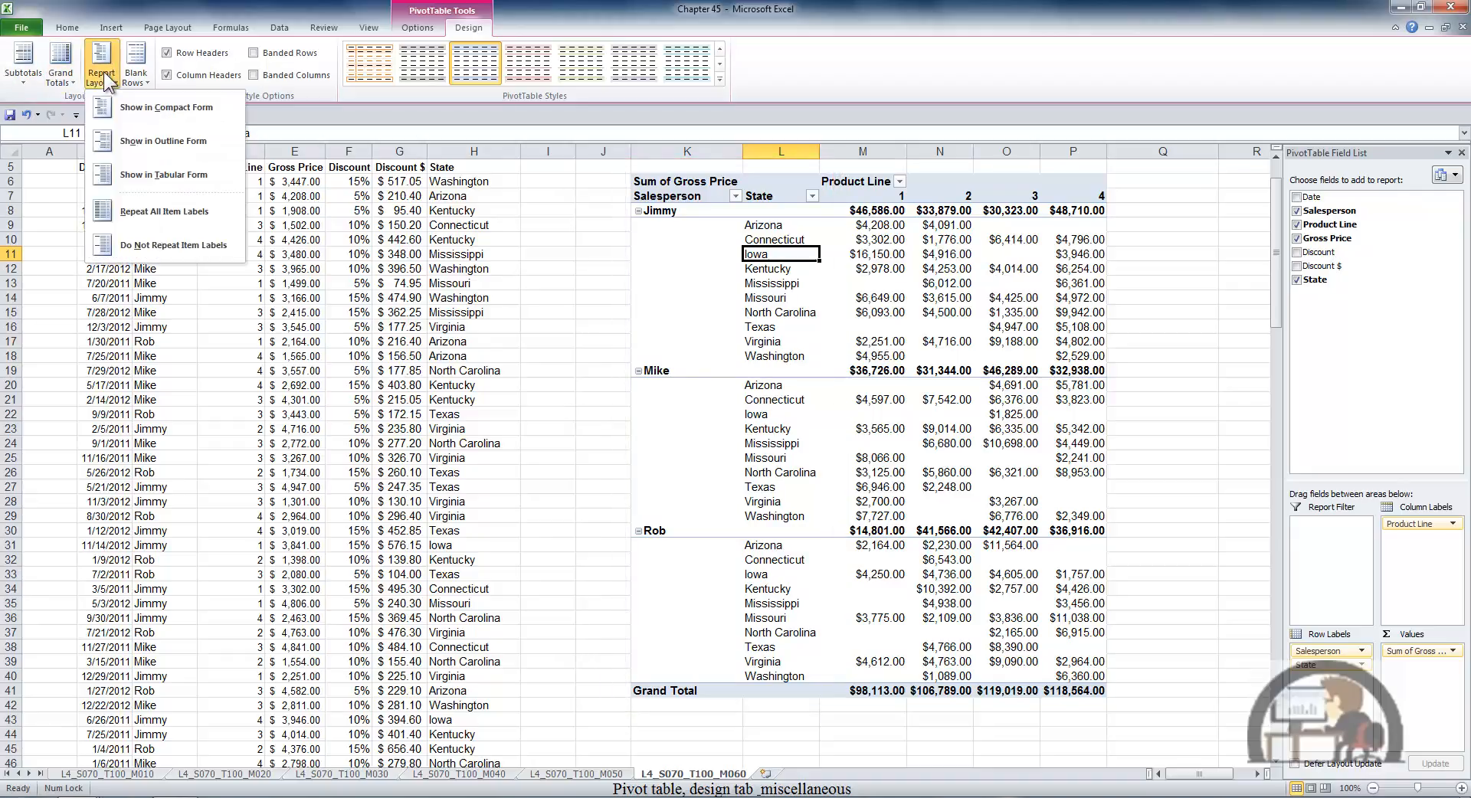
left_click(161, 174)
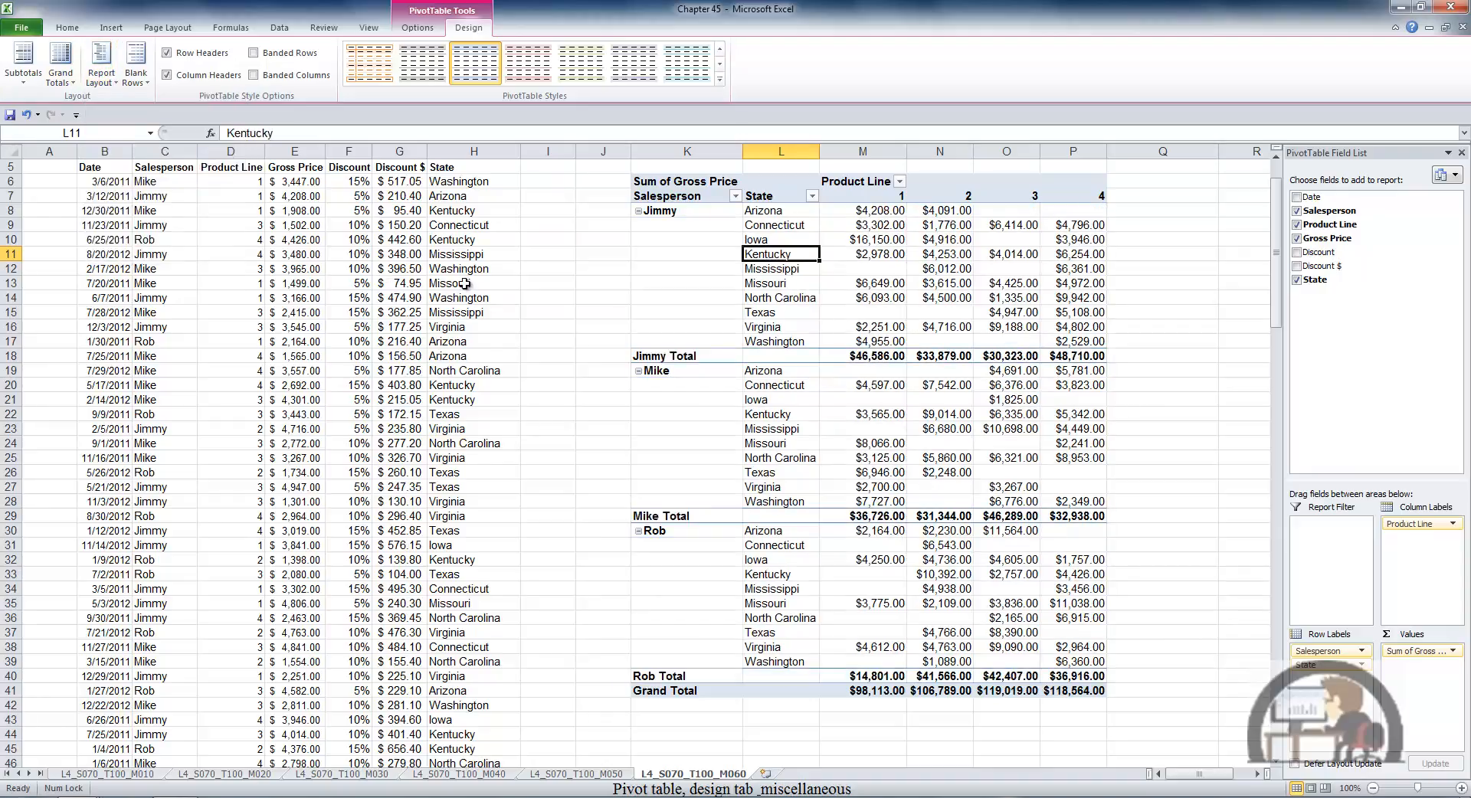
left_click(104, 73)
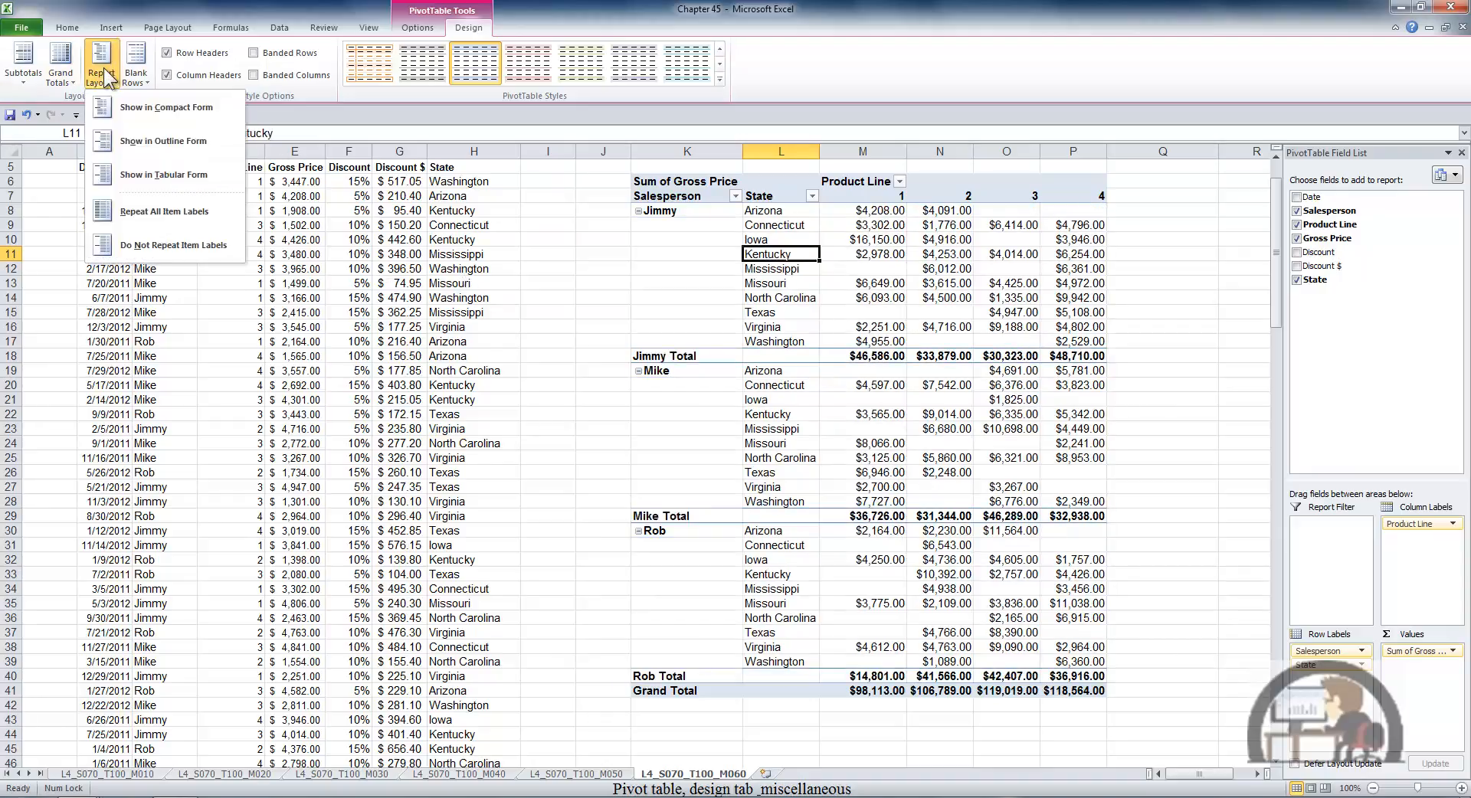
left_click(138, 136)
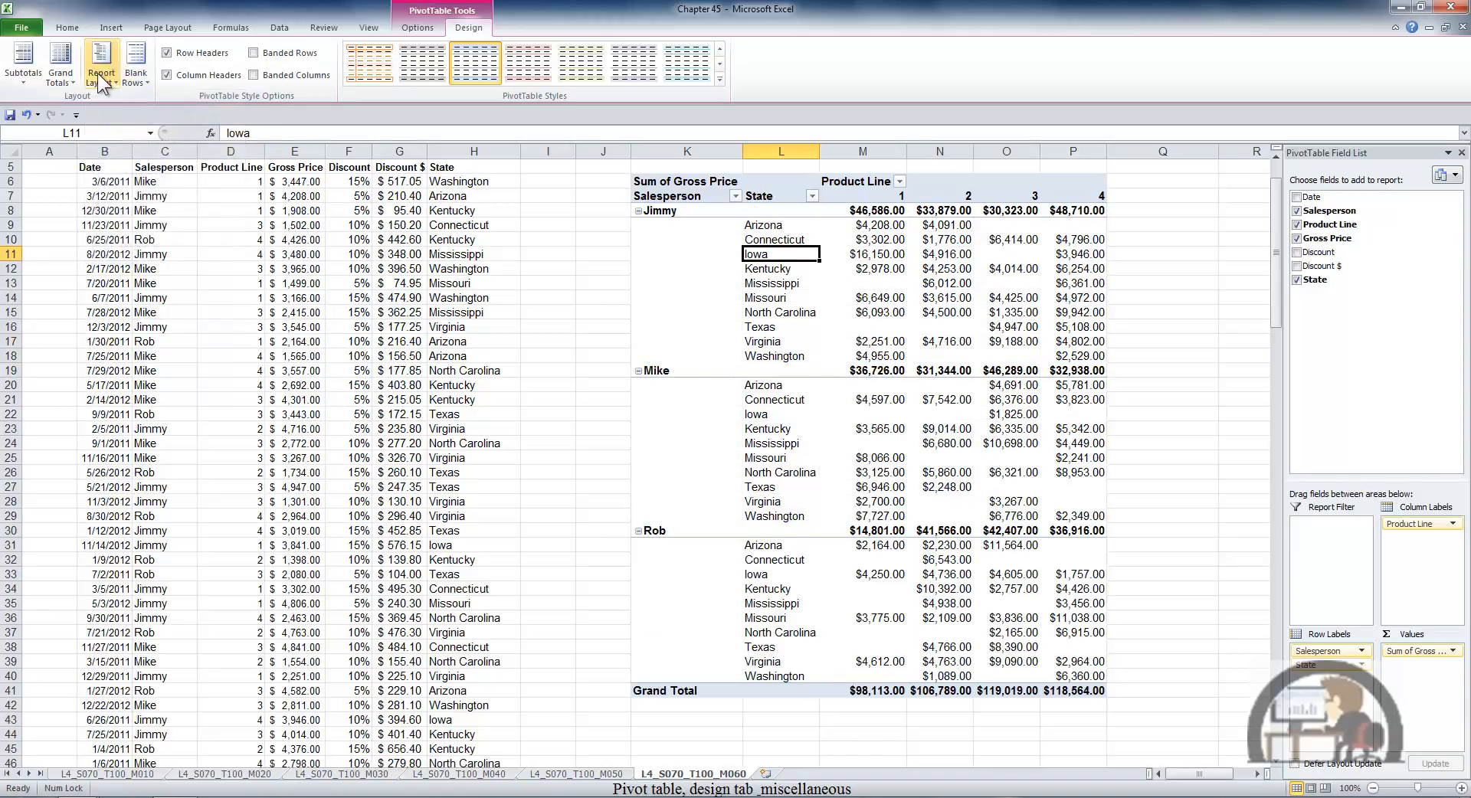
left_click(113, 82)
left_click(147, 173)
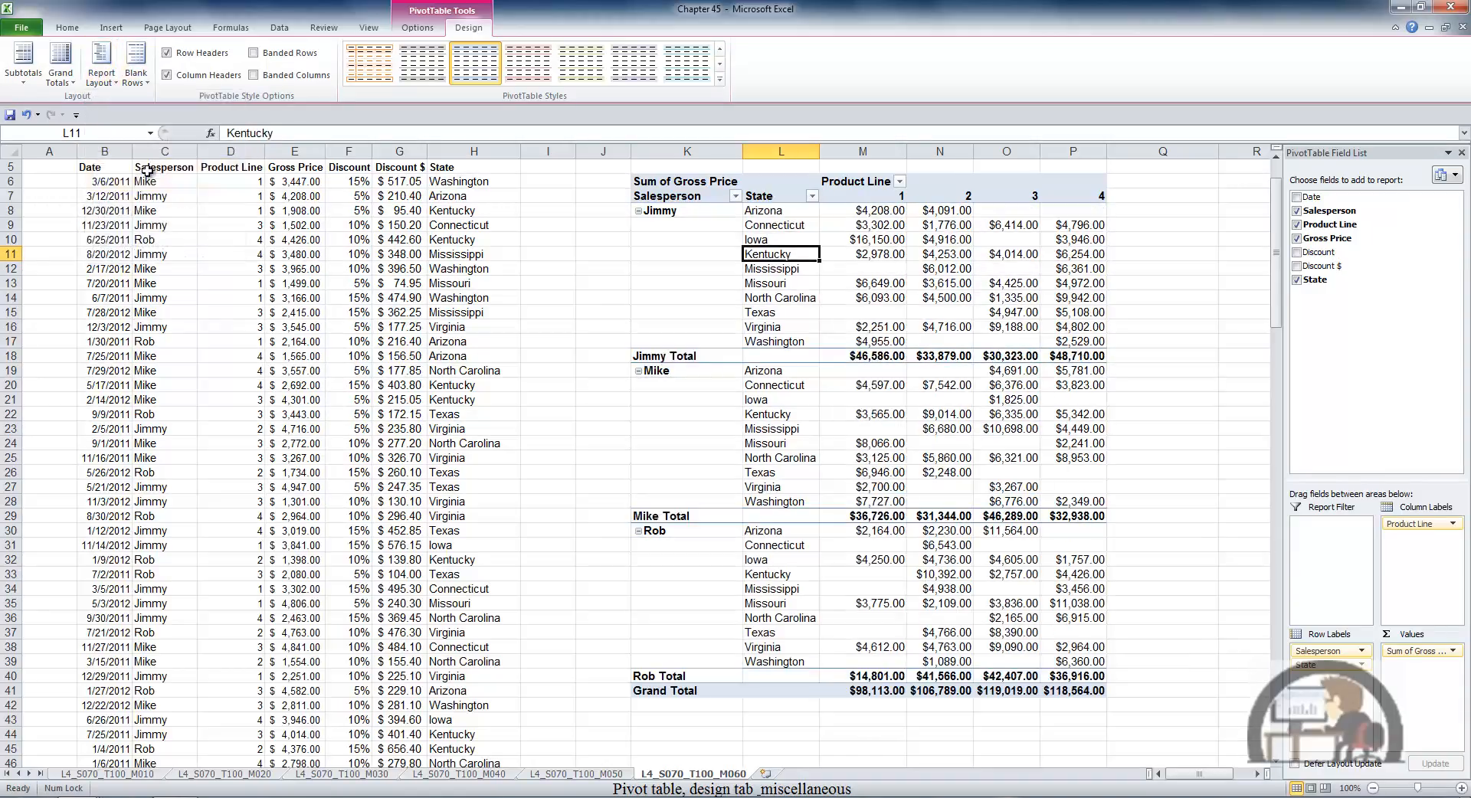
Undo the tabular layout to compare it with outline form, and show the report in tabular form again
key("ctrl+z")
left_click(102, 75)
left_click(150, 176)
key("ctrl+z")
left_click(107, 75)
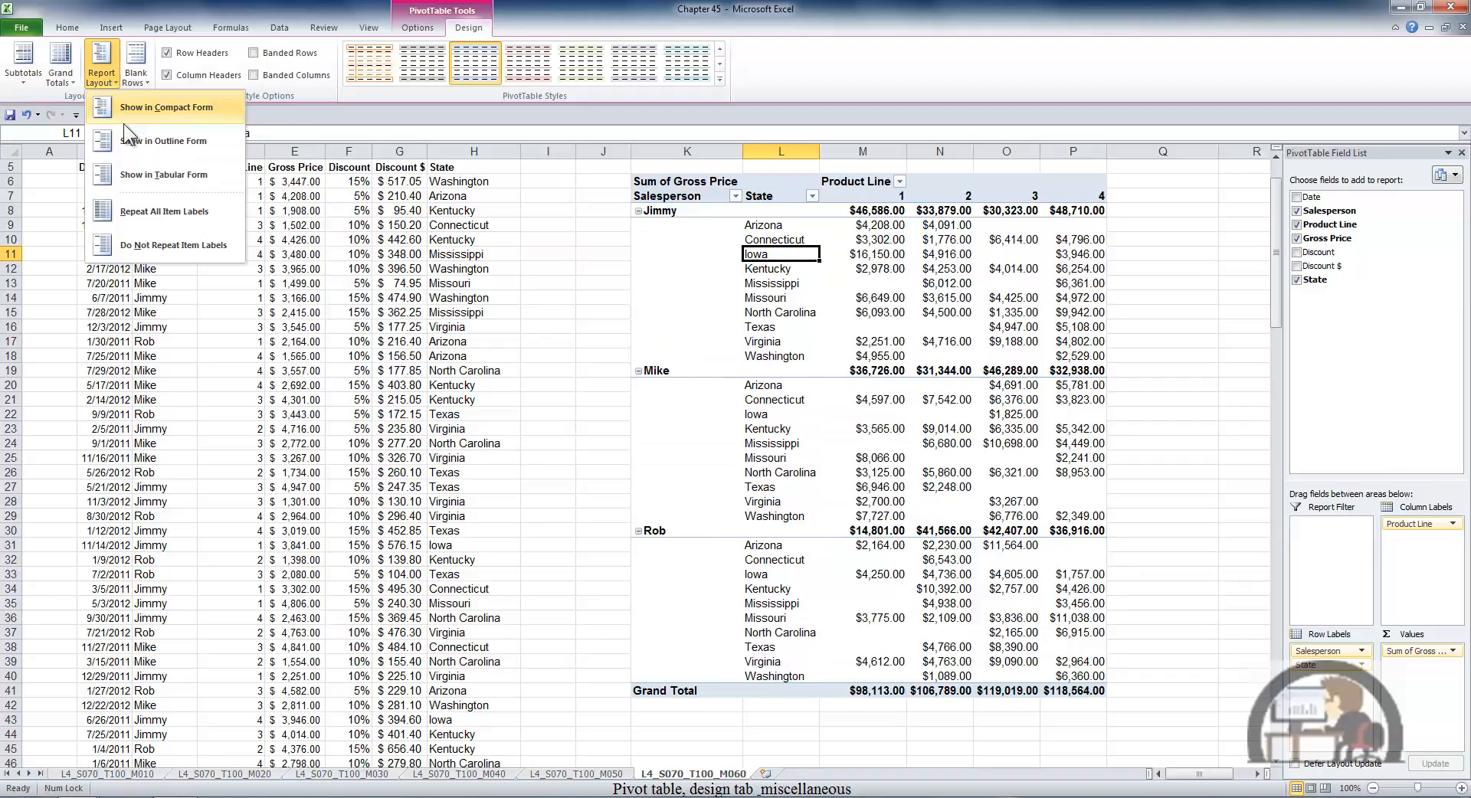
left_click(134, 169)
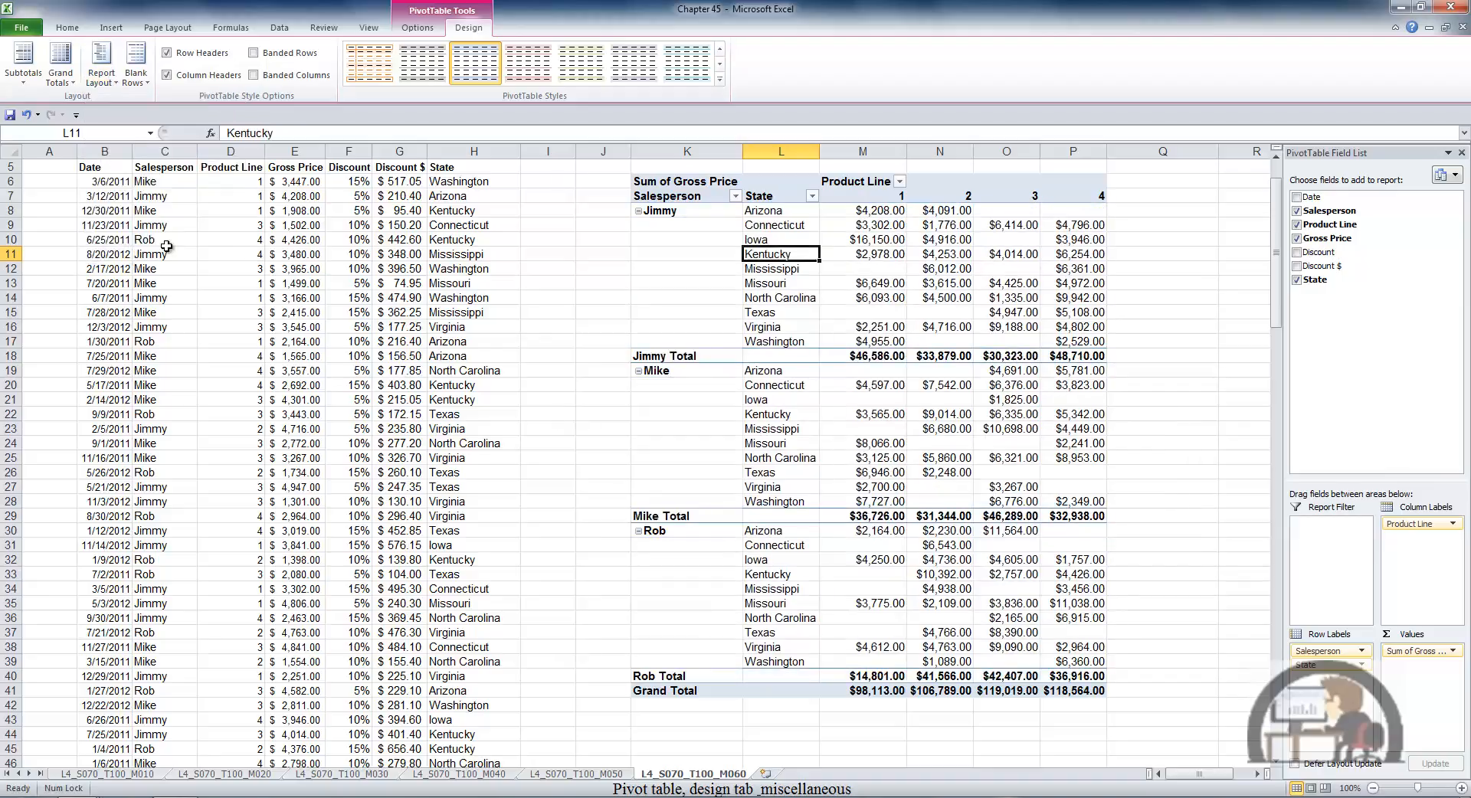
Repeat all item labels in the PivotTable, and switch back to not repeating item labels
left_click(104, 76)
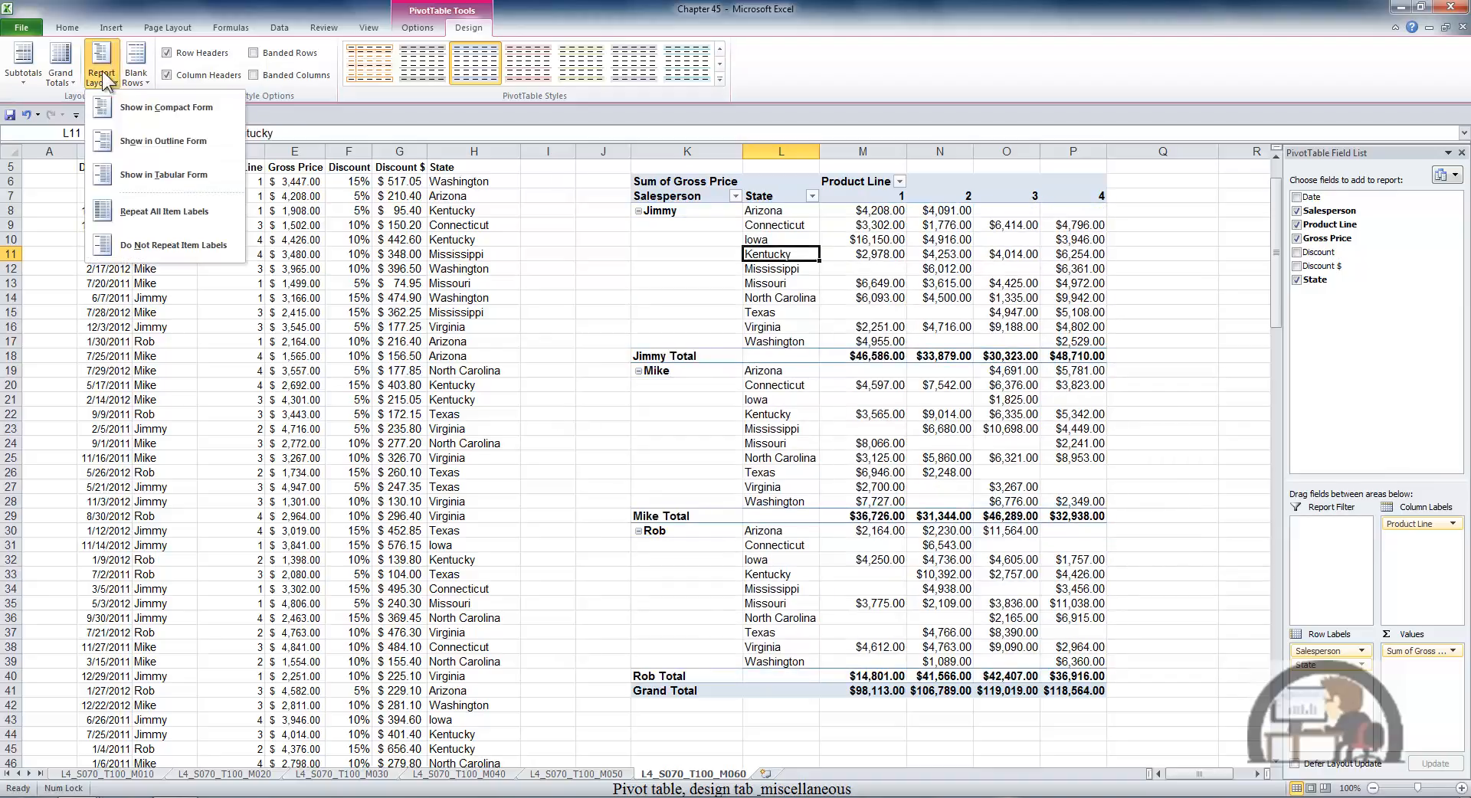
left_click(163, 211)
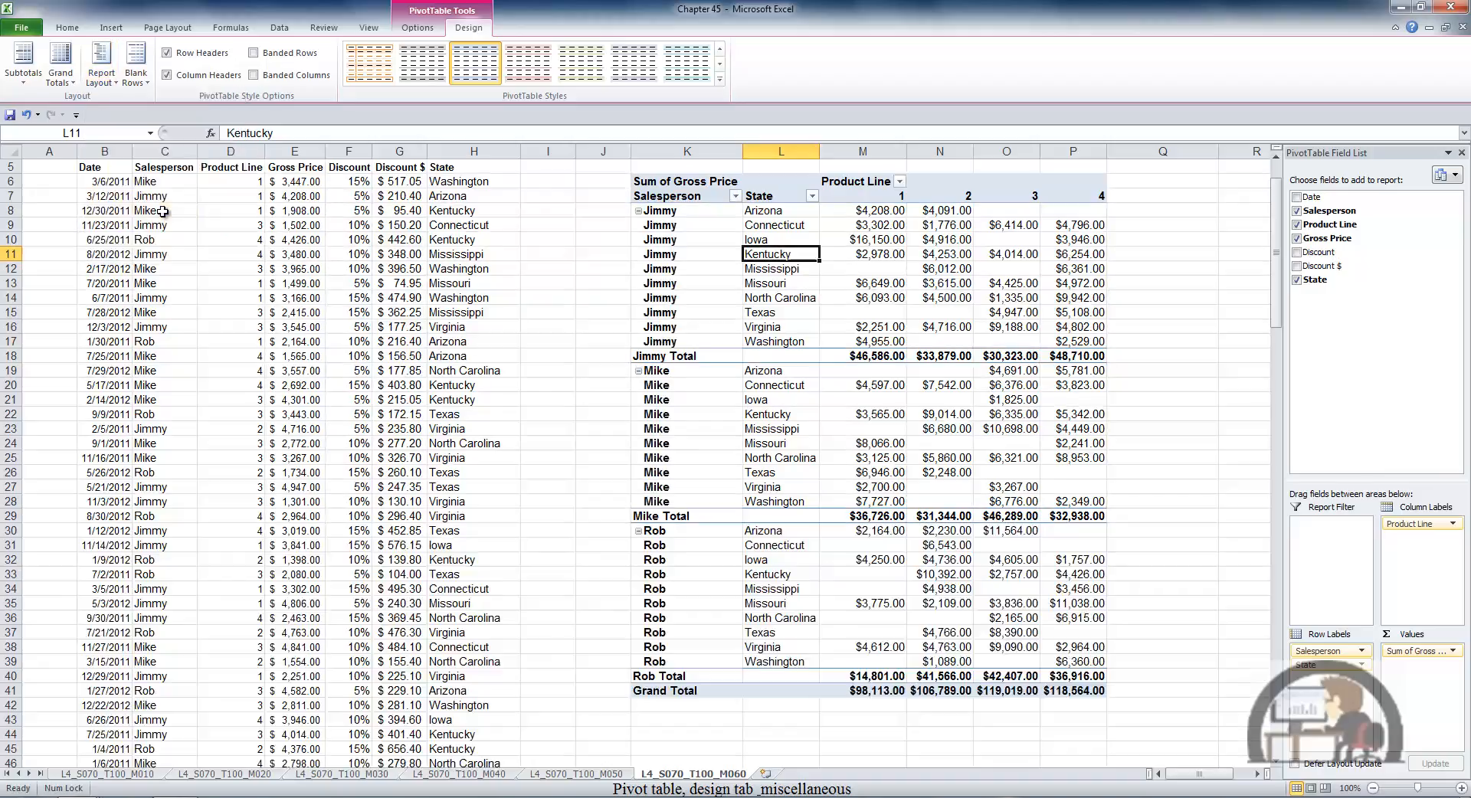
left_click(102, 75)
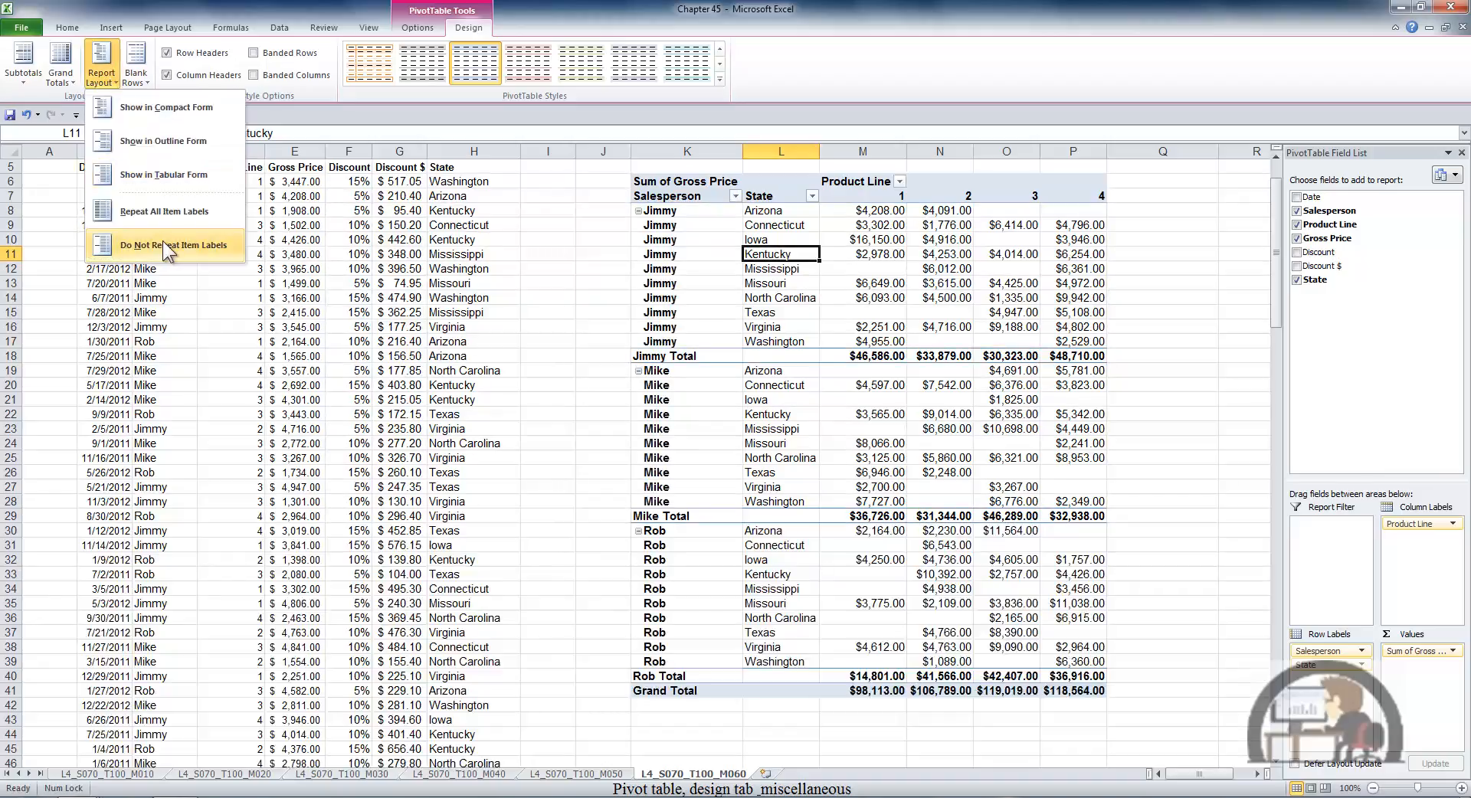
left_click(166, 248)
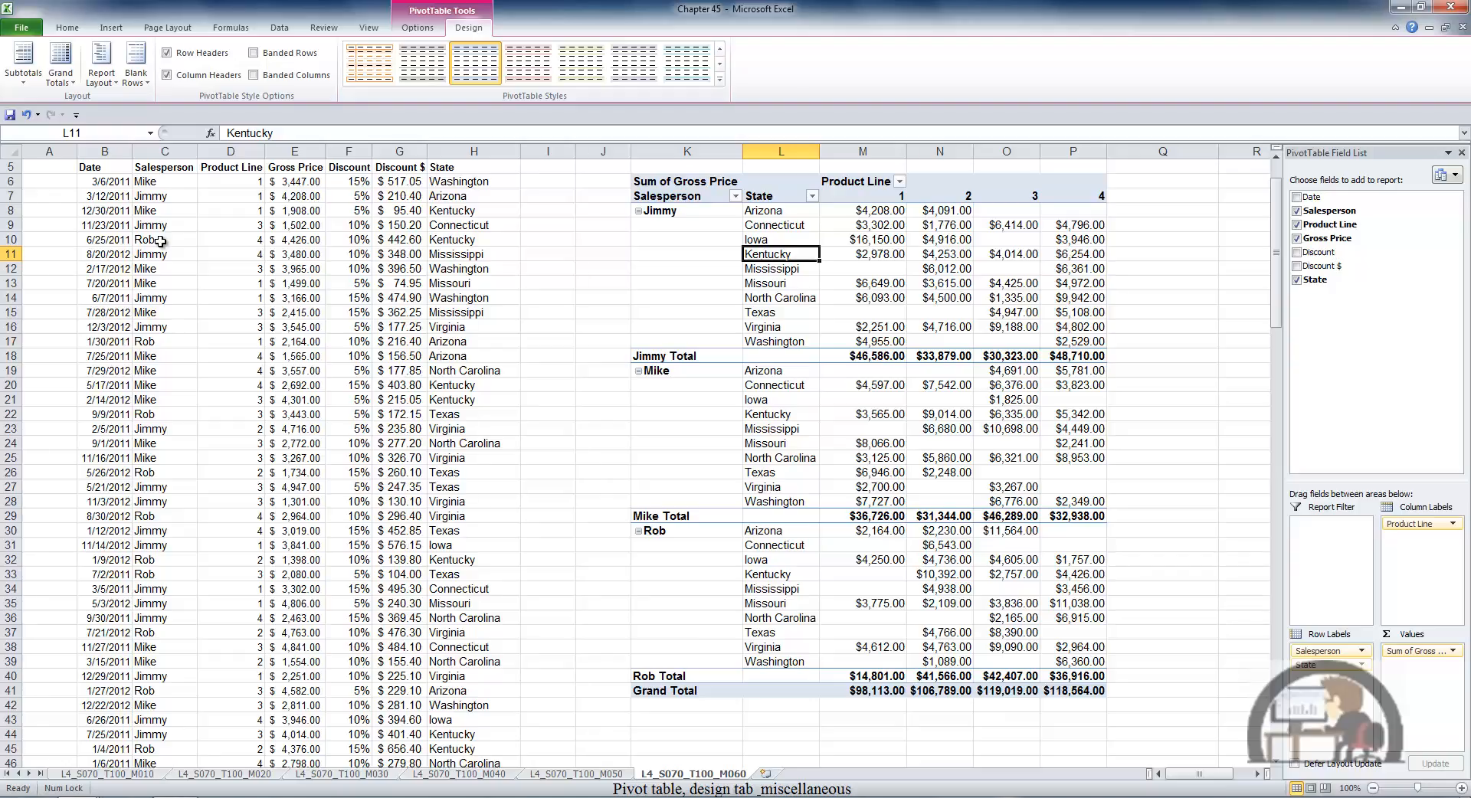
Insert a blank line after each item in the PivotTable, and remove the blank lines again
left_click(138, 77)
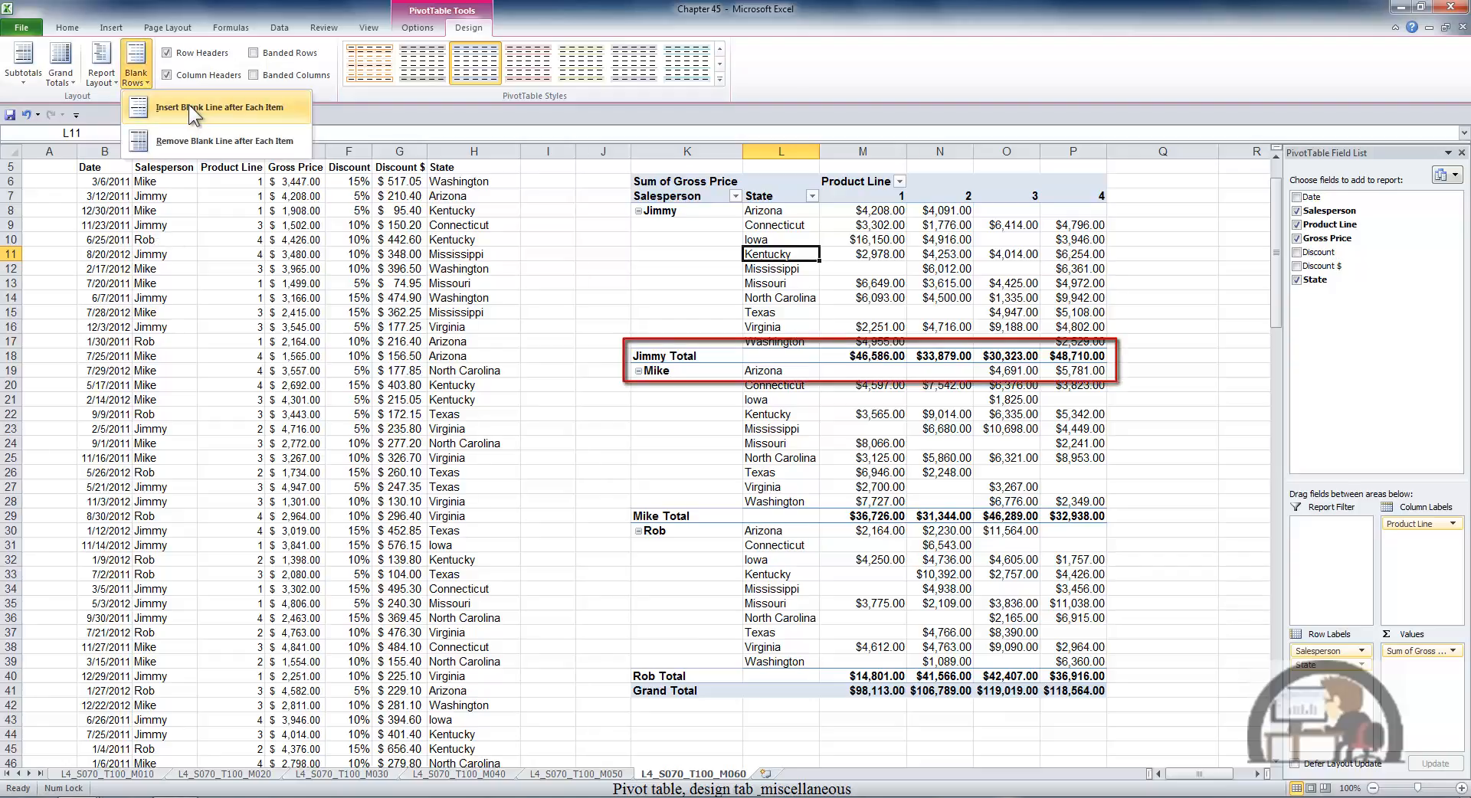
left_click(189, 107)
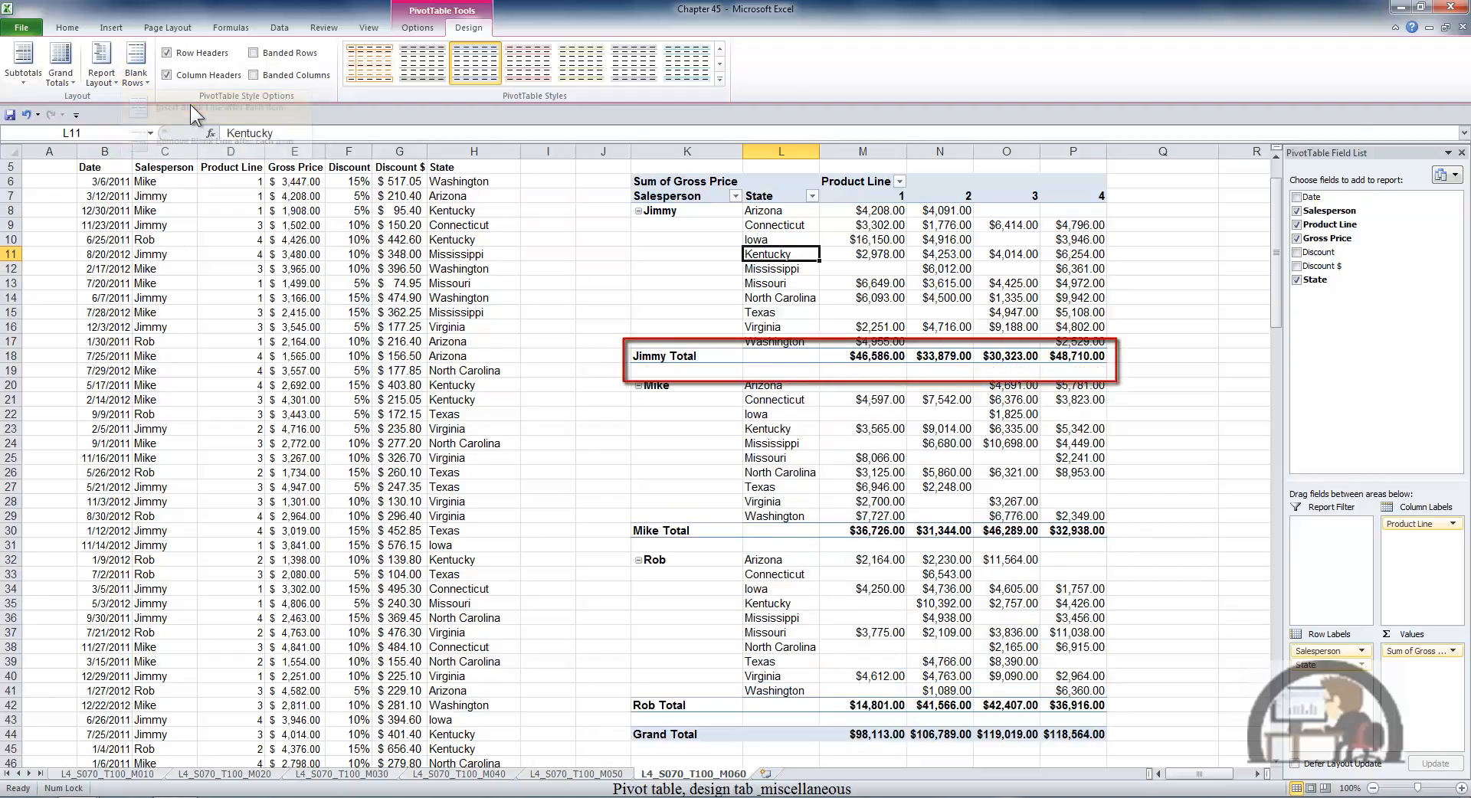
left_click(141, 76)
left_click(164, 145)
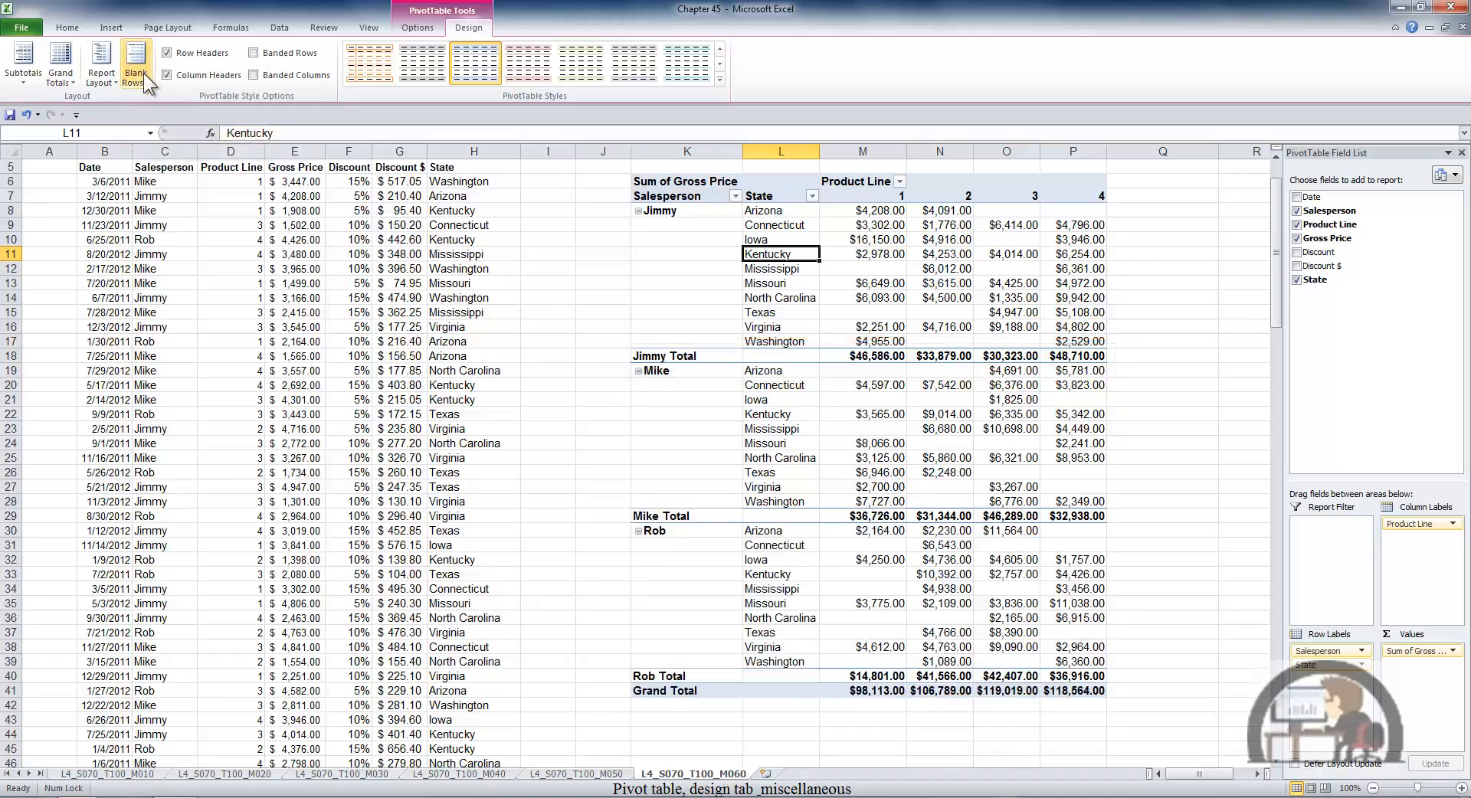
left_click(141, 67)
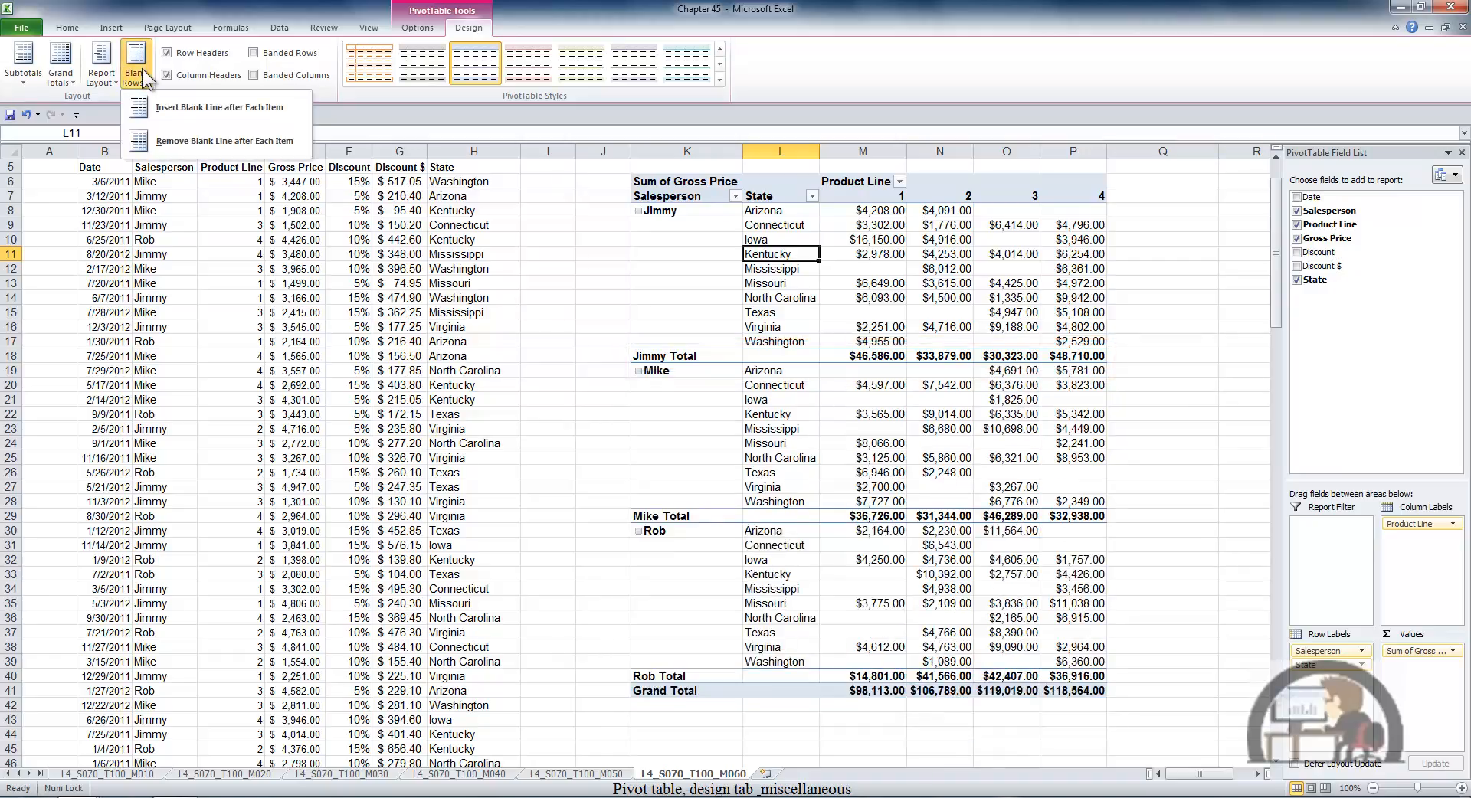
left_click(239, 196)
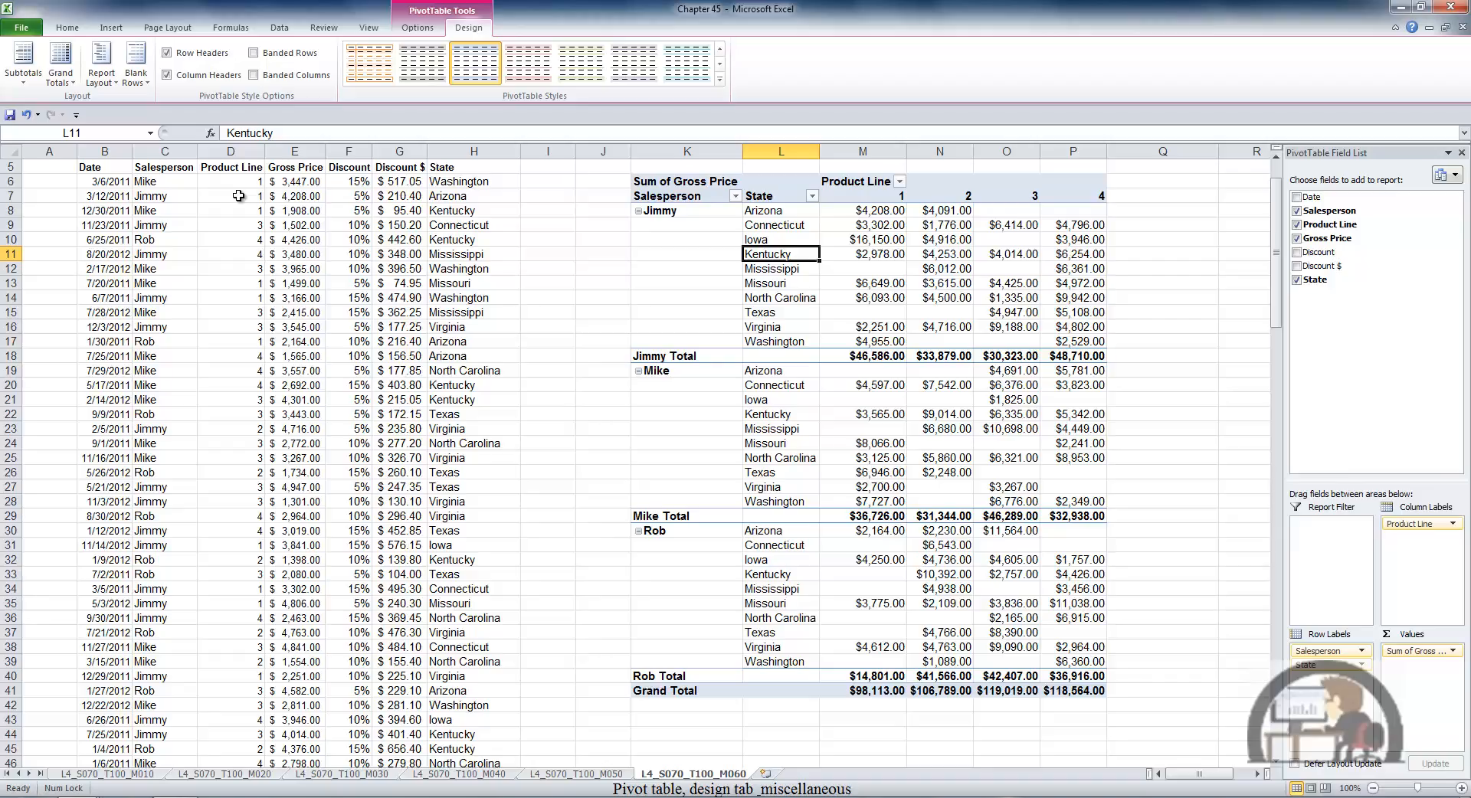
Turn the PivotTable's row header formatting off and on again, and do the same for its column headers
left_click(167, 53)
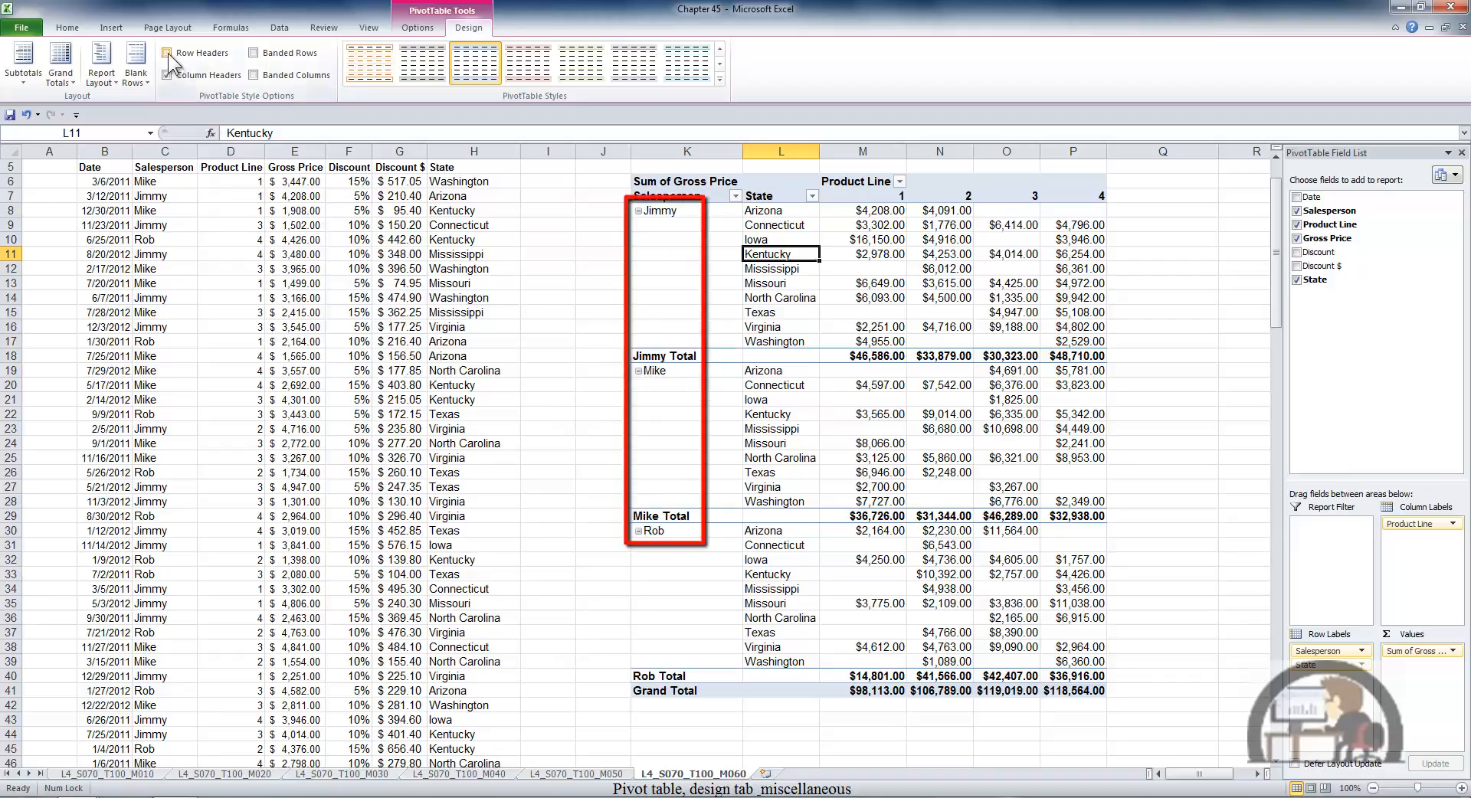
left_click(167, 52)
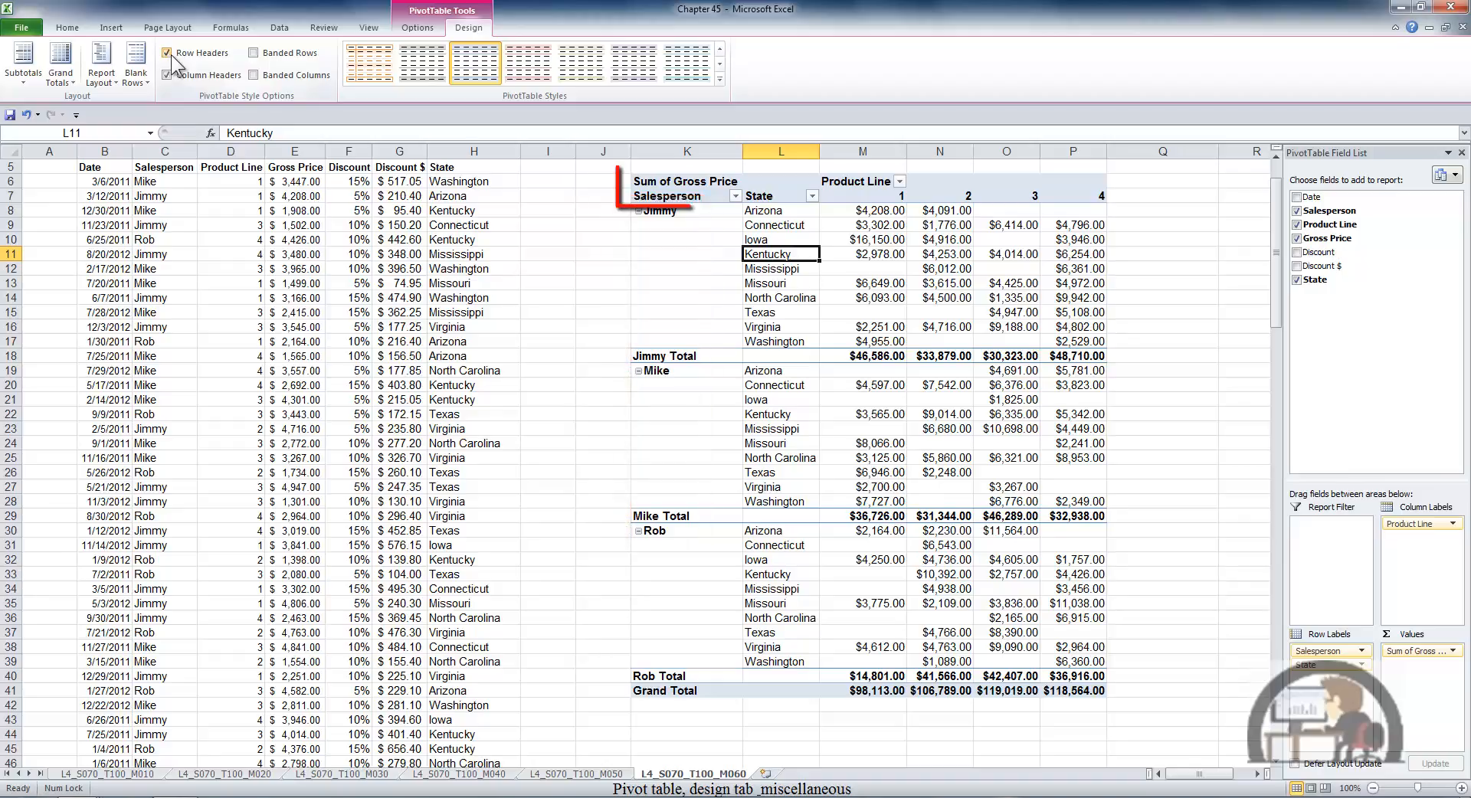
left_click(168, 74)
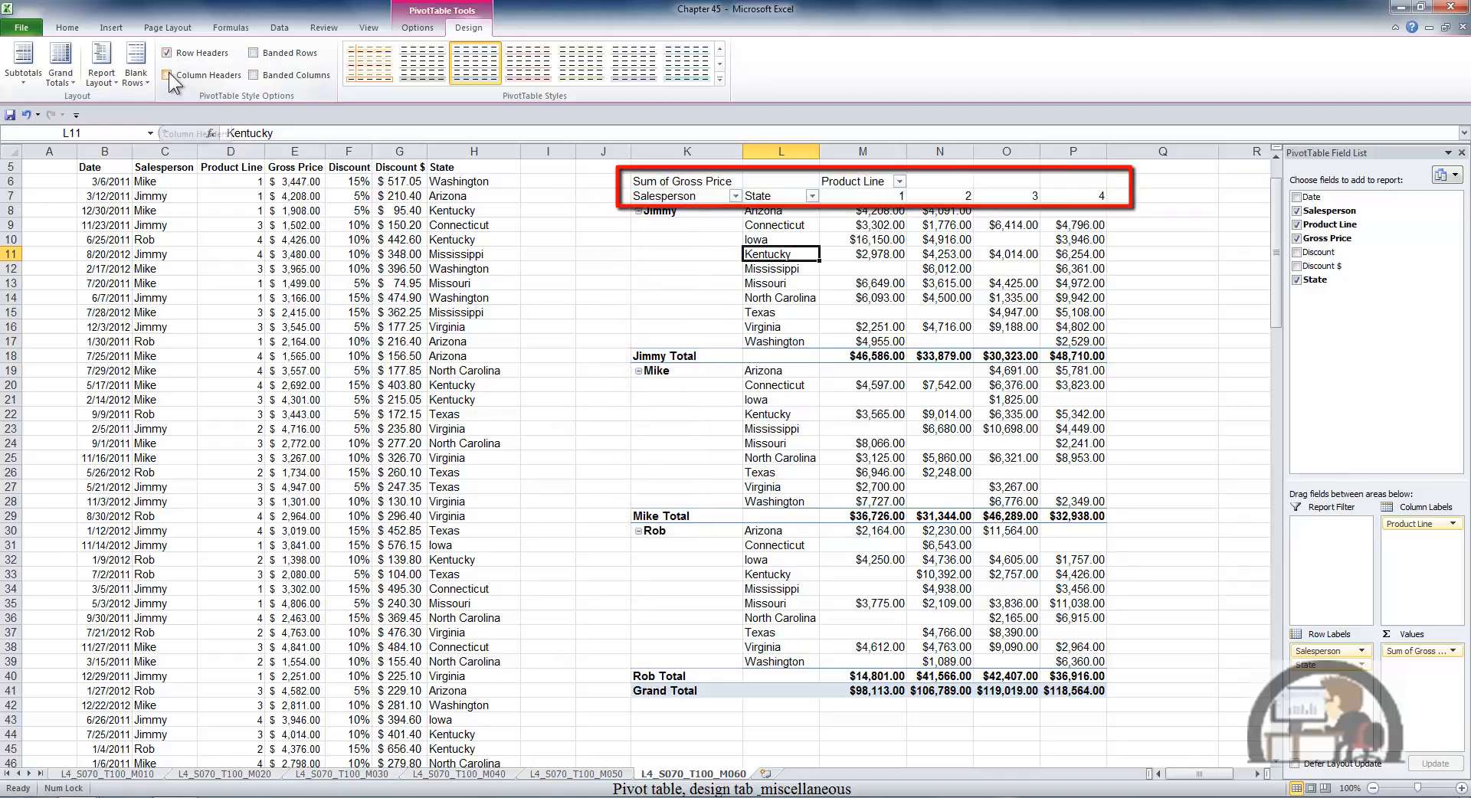
left_click(168, 72)
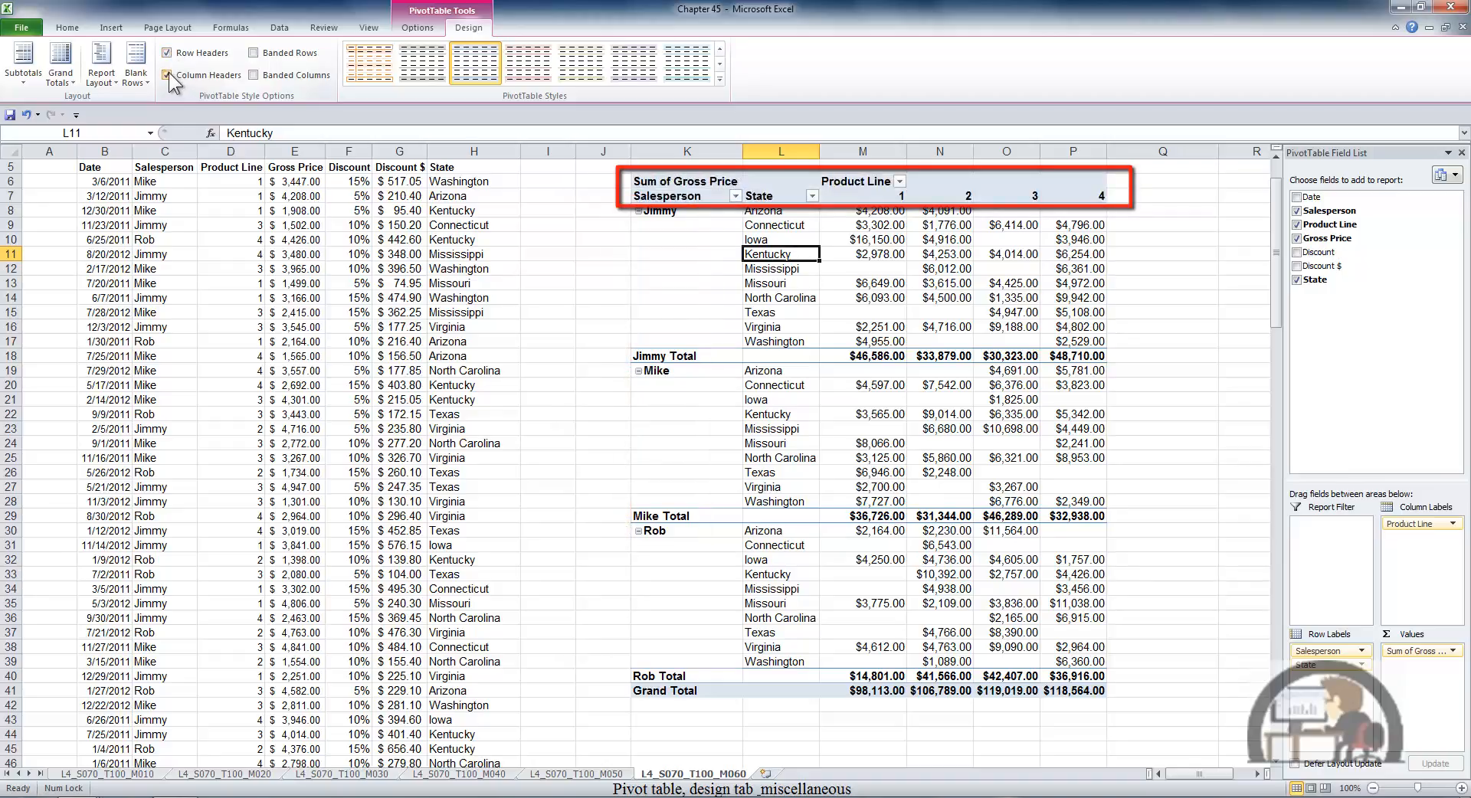
Turn banded rows on and off in the PivotTable, and do the same for banded columns
left_click(254, 52)
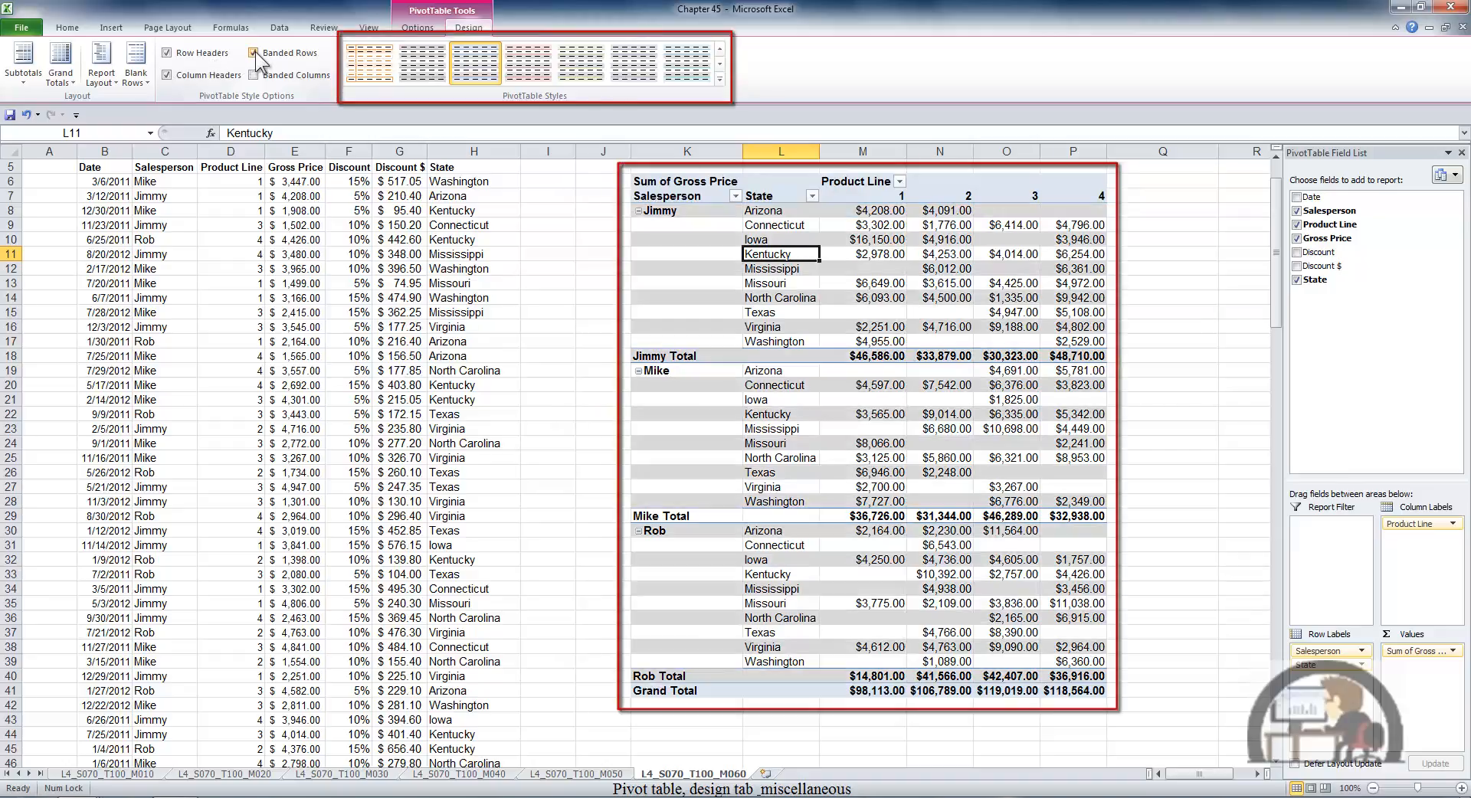
left_click(255, 52)
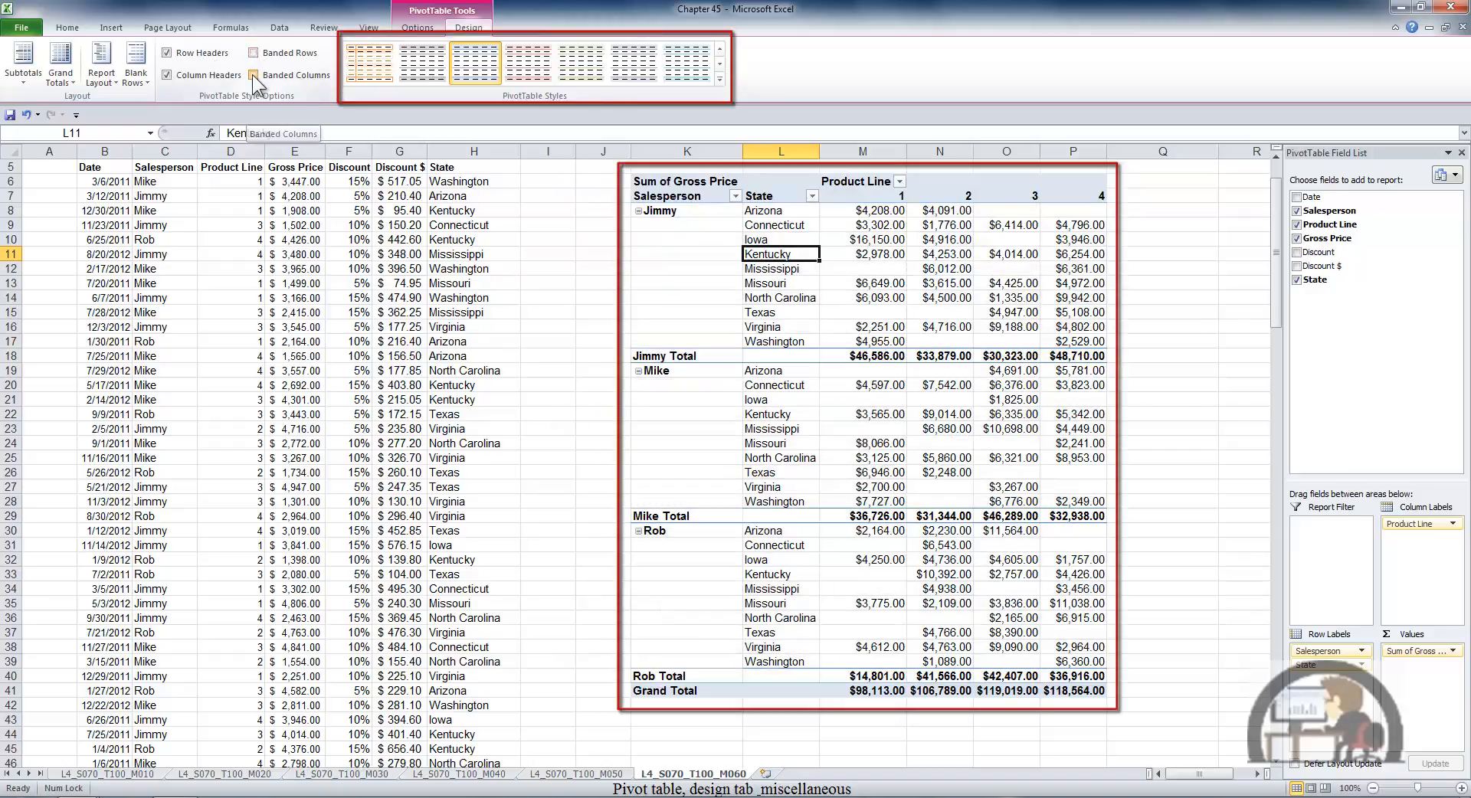
left_click(253, 76)
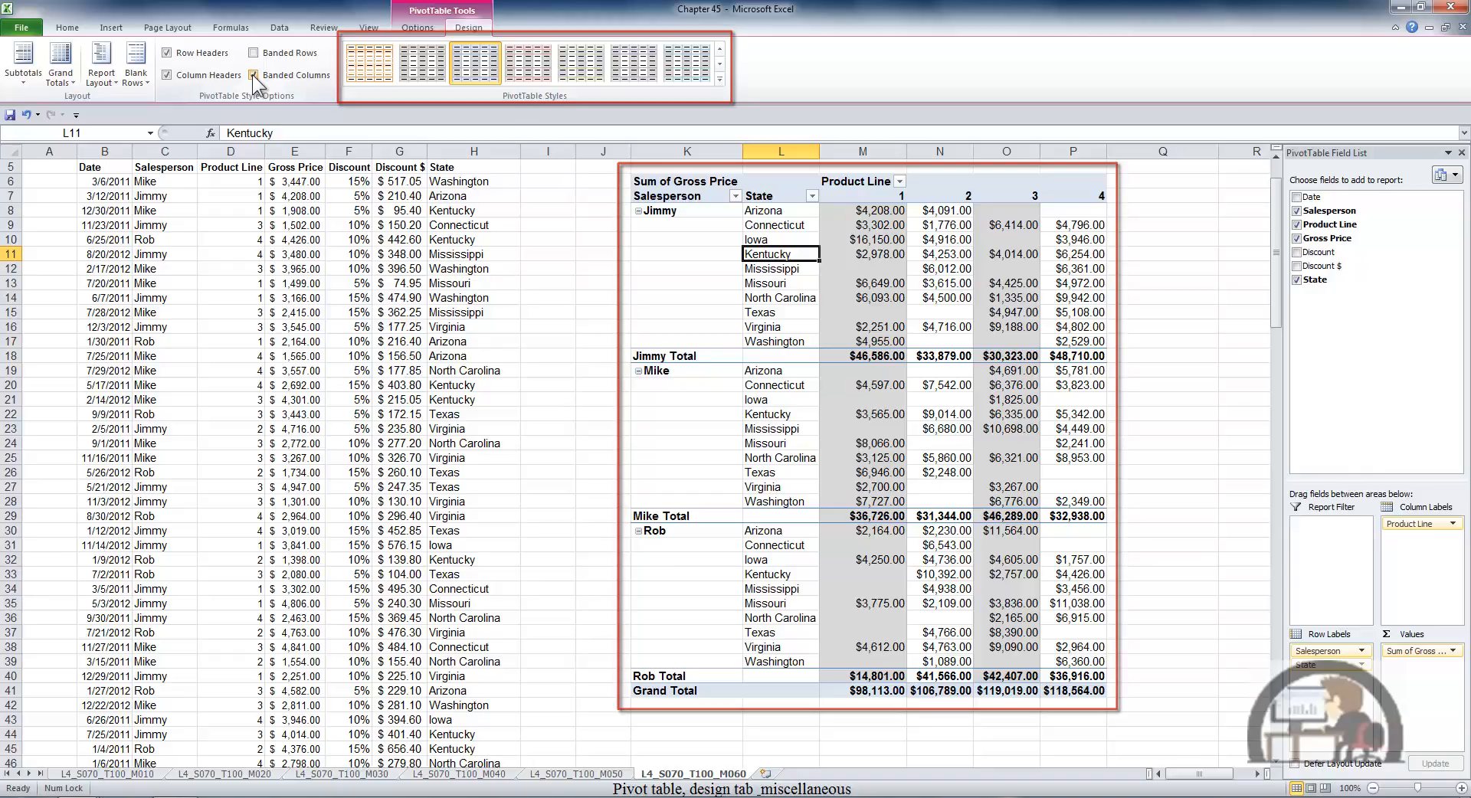
left_click(254, 75)
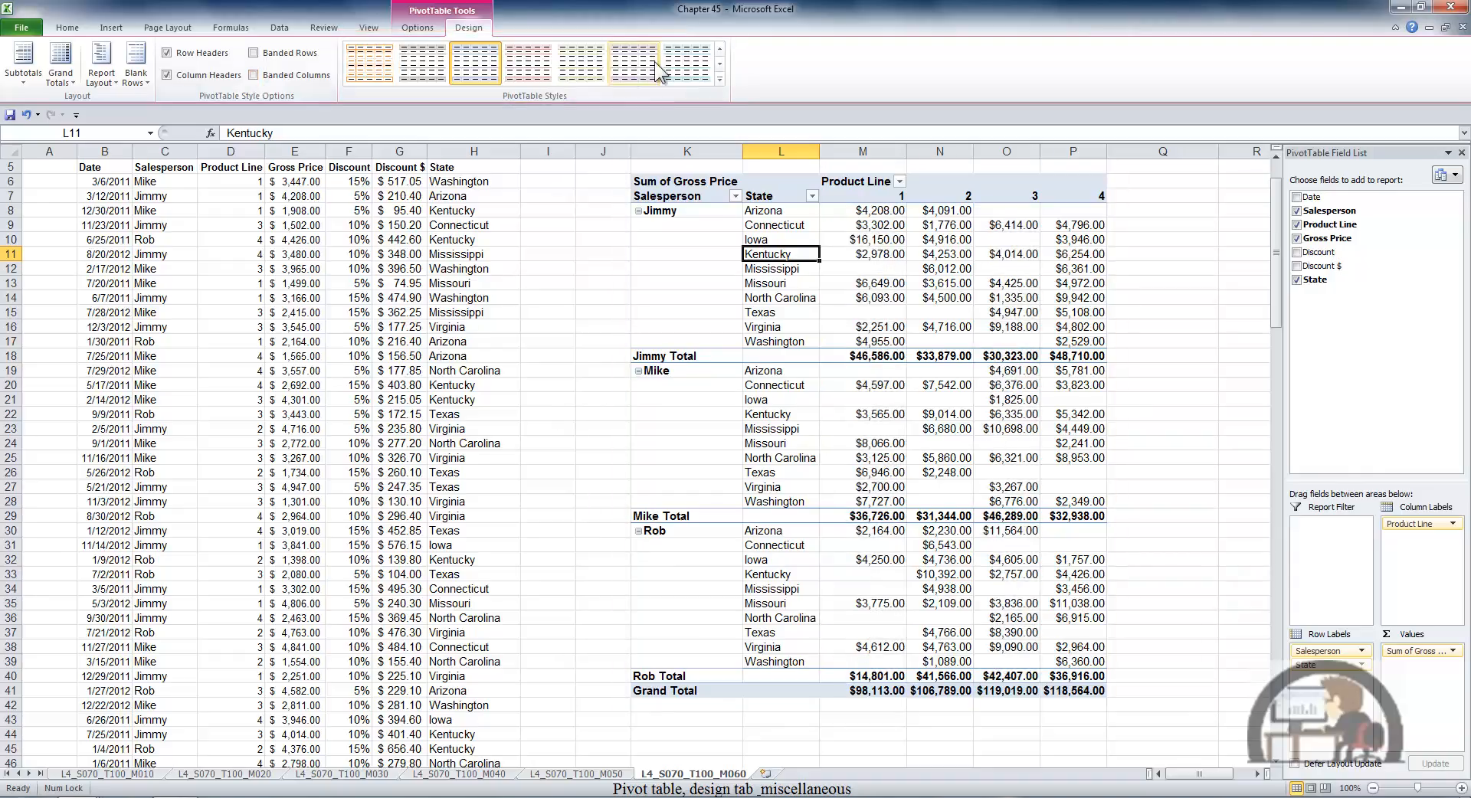
Browse the available PivotTable styles and view the settings for creating a new PivotTable style
left_click(719, 63)
left_click(720, 60)
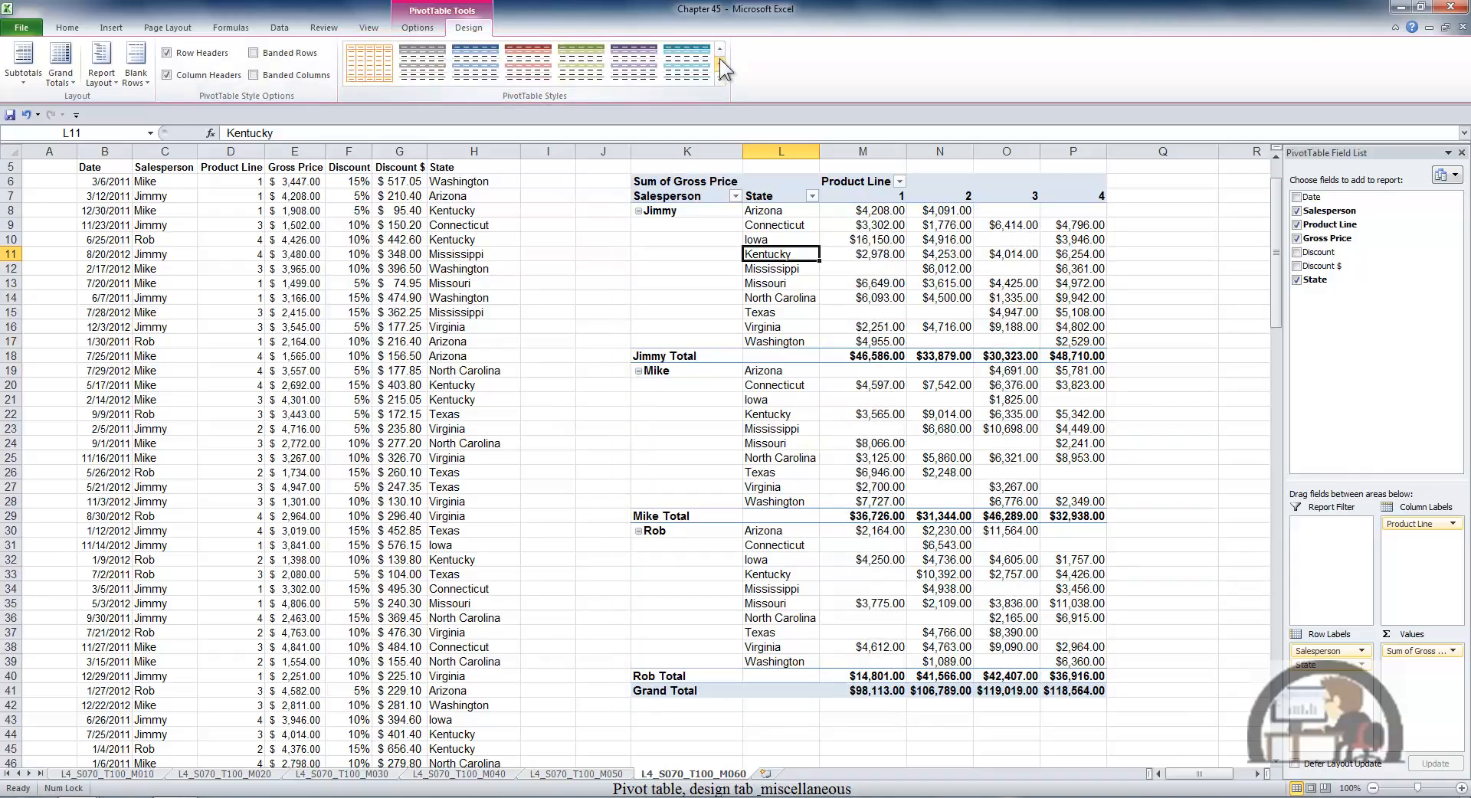
left_click(720, 60)
left_click(719, 61)
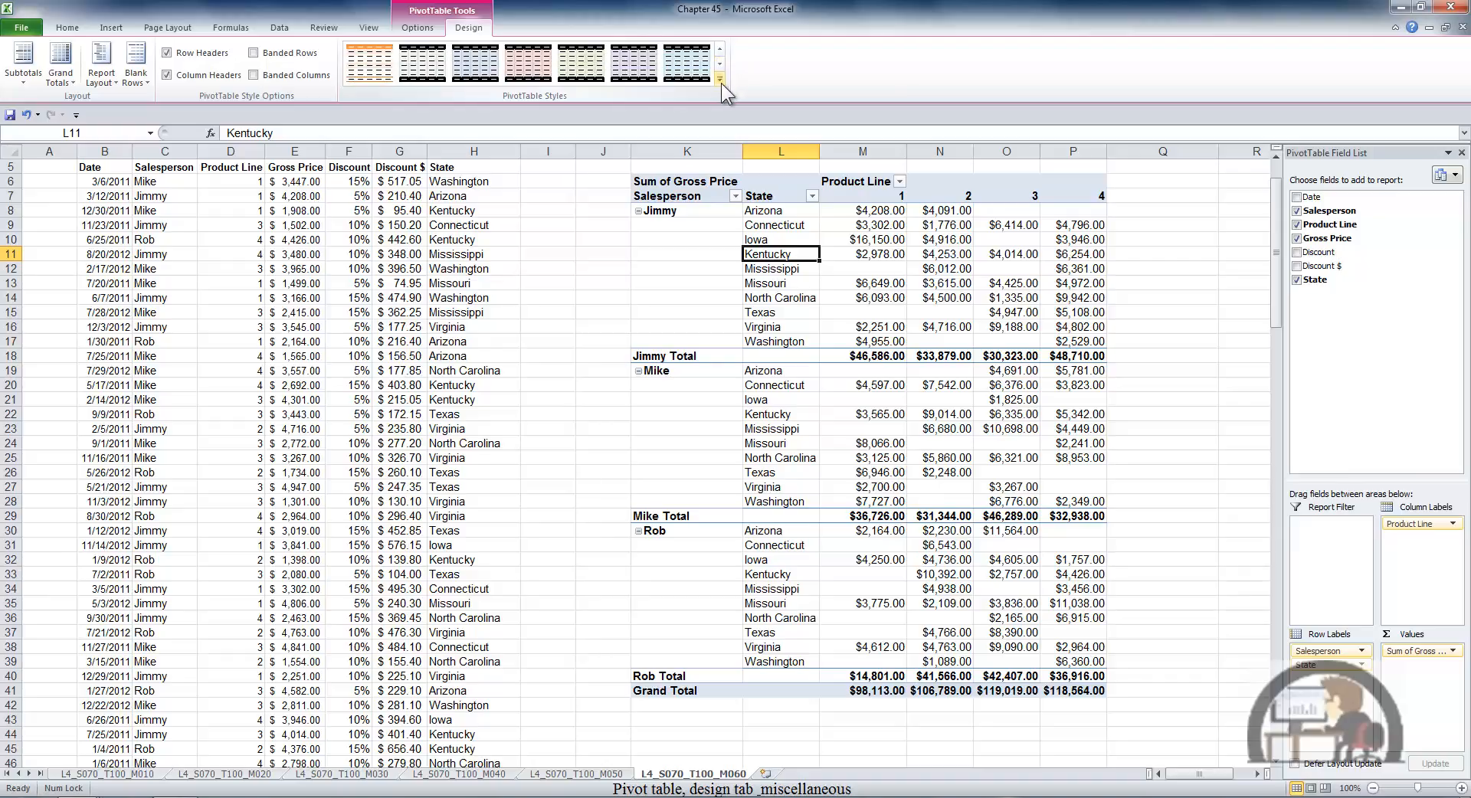
left_click(721, 80)
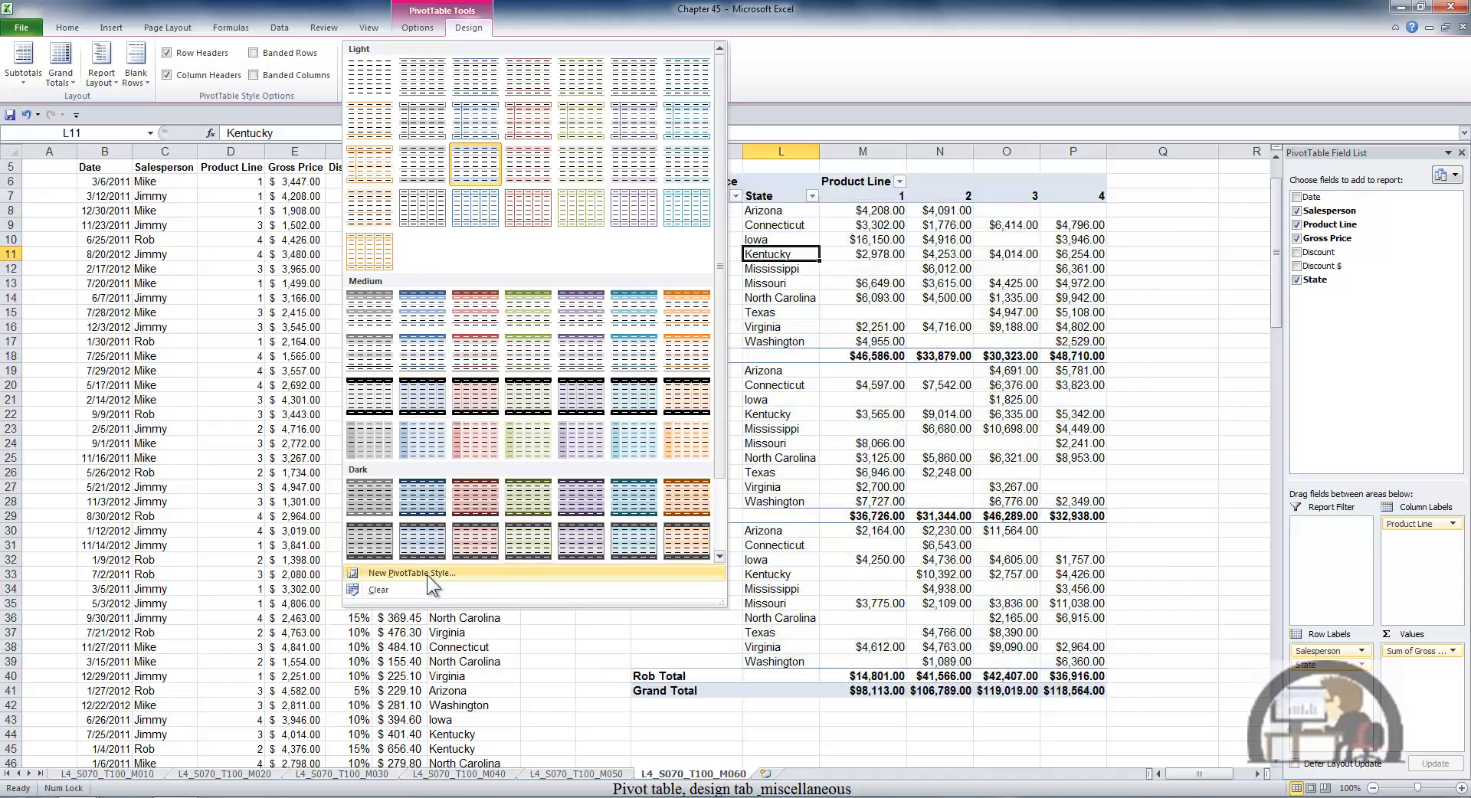
left_click(414, 573)
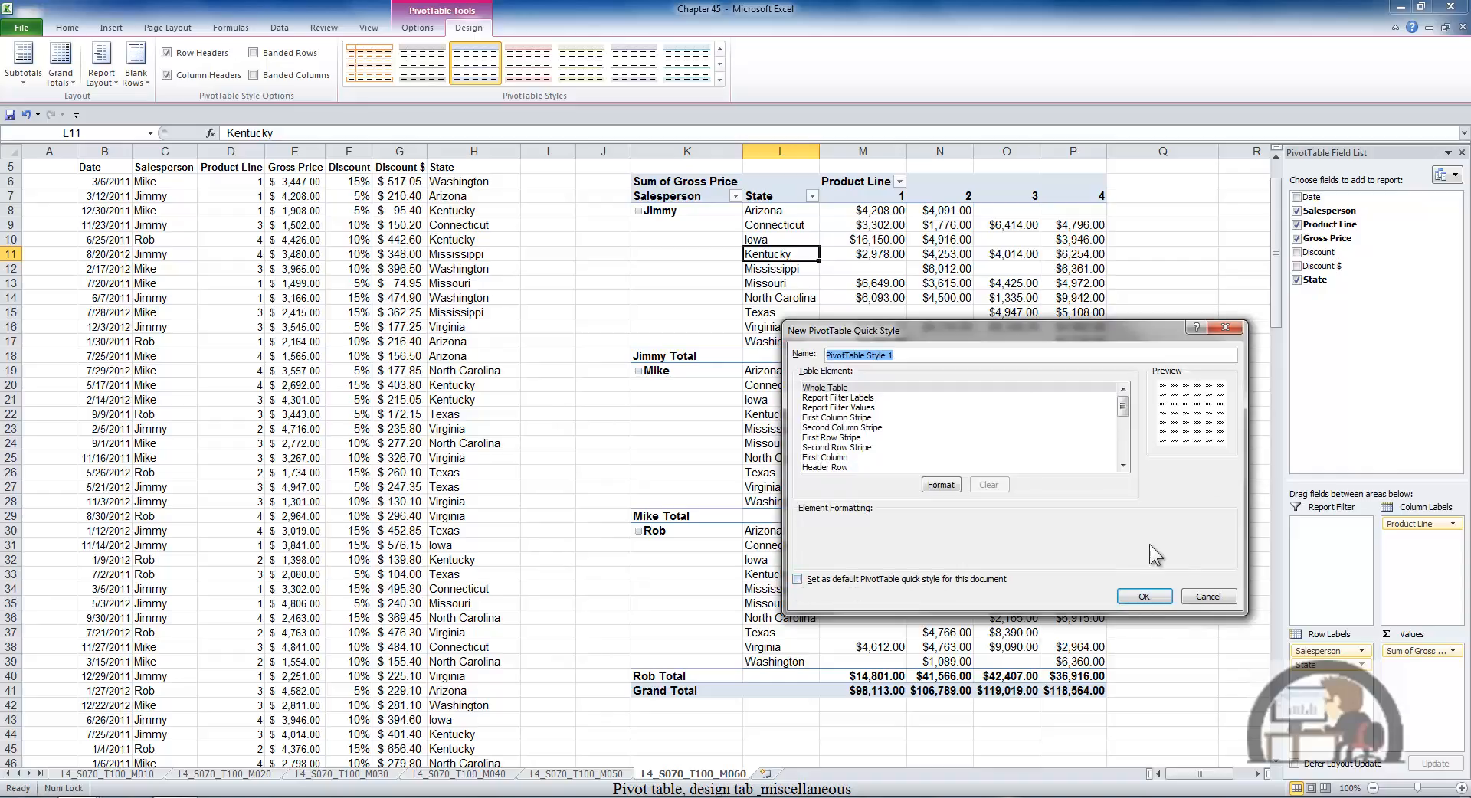
left_click(1208, 597)
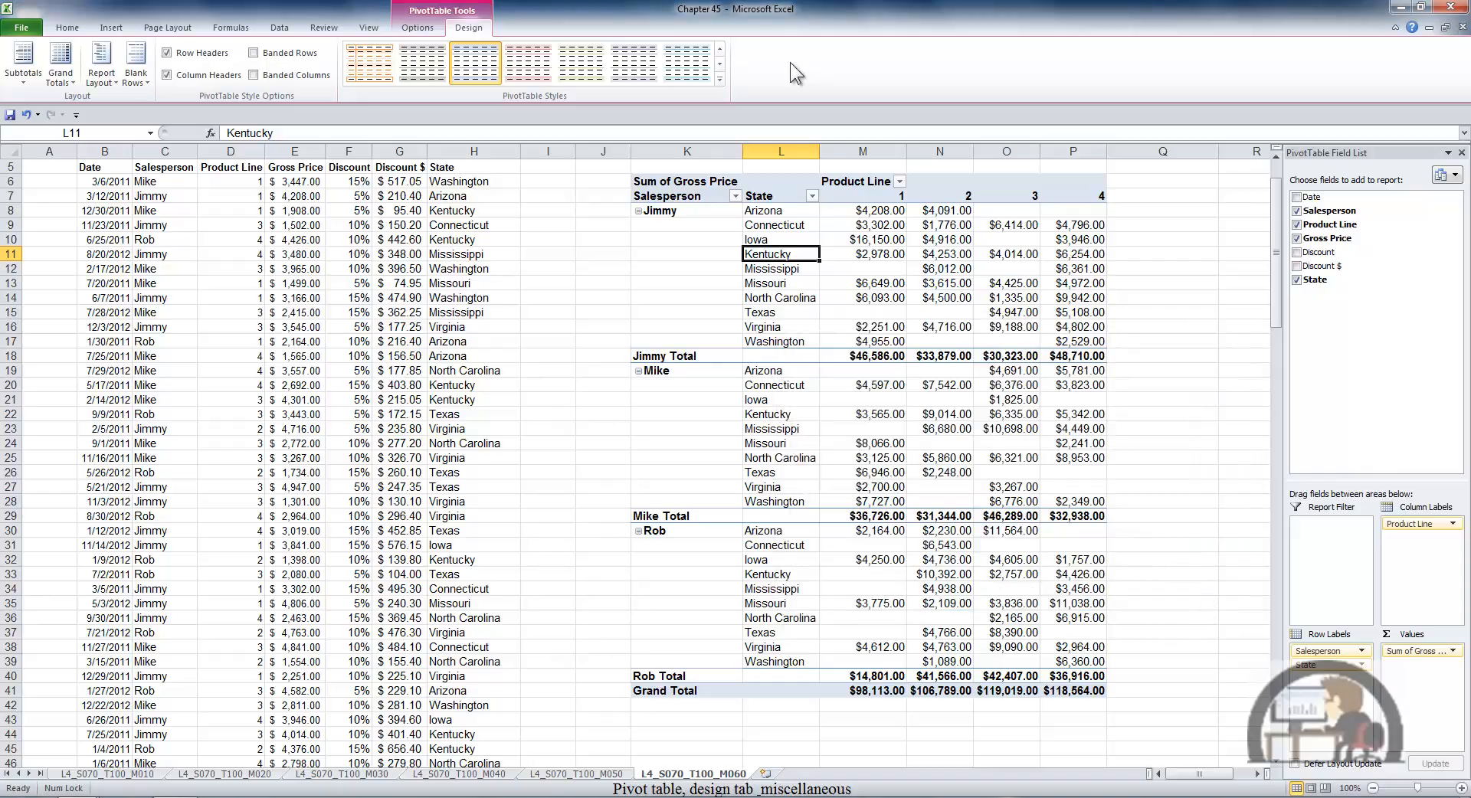
Set the blue style in the first row of the Medium PivotTable styles as the default
left_click(721, 79)
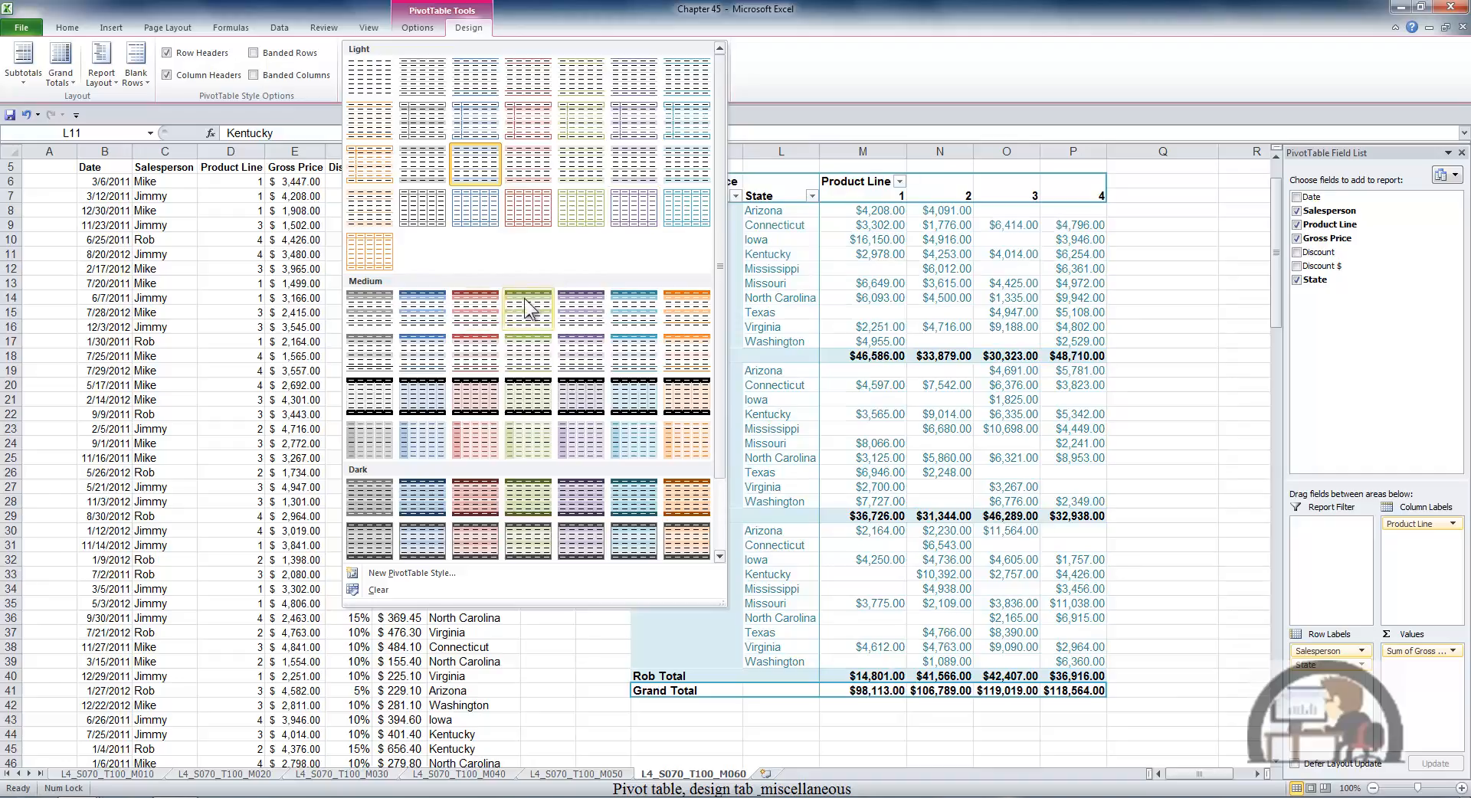
right_click(439, 310)
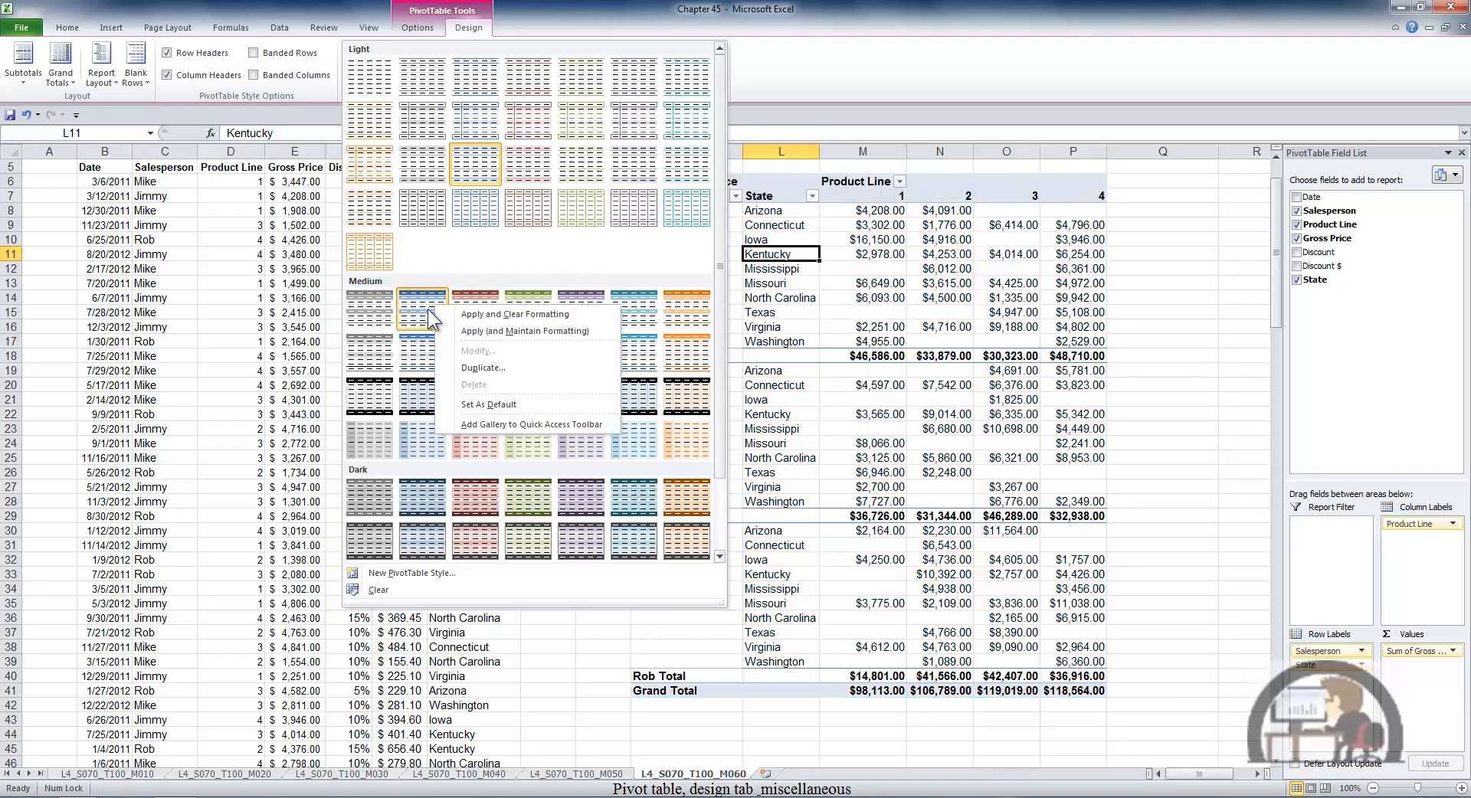
left_click(503, 409)
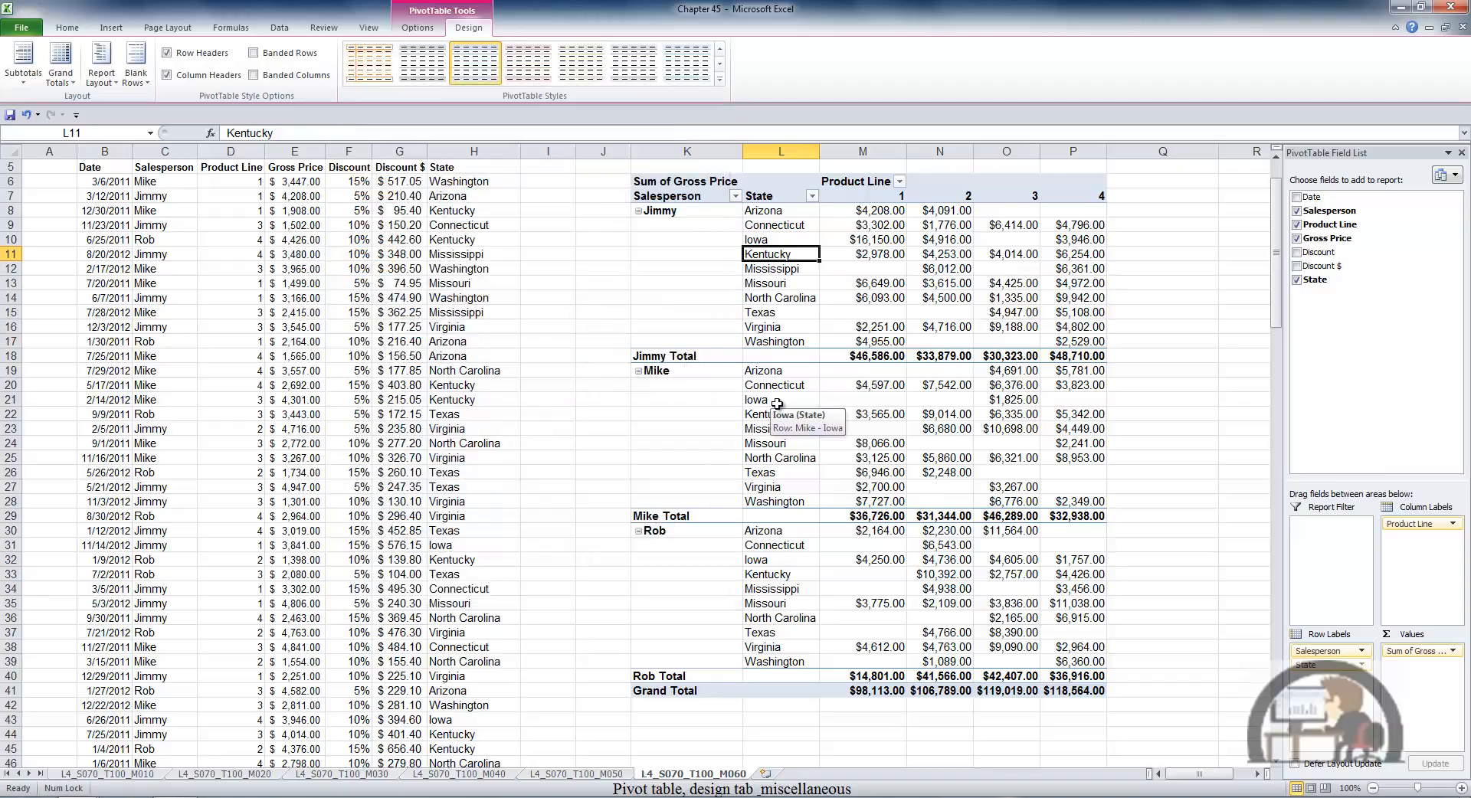
Select the entire PivotTable and delete it from the worksheet
left_click(418, 27)
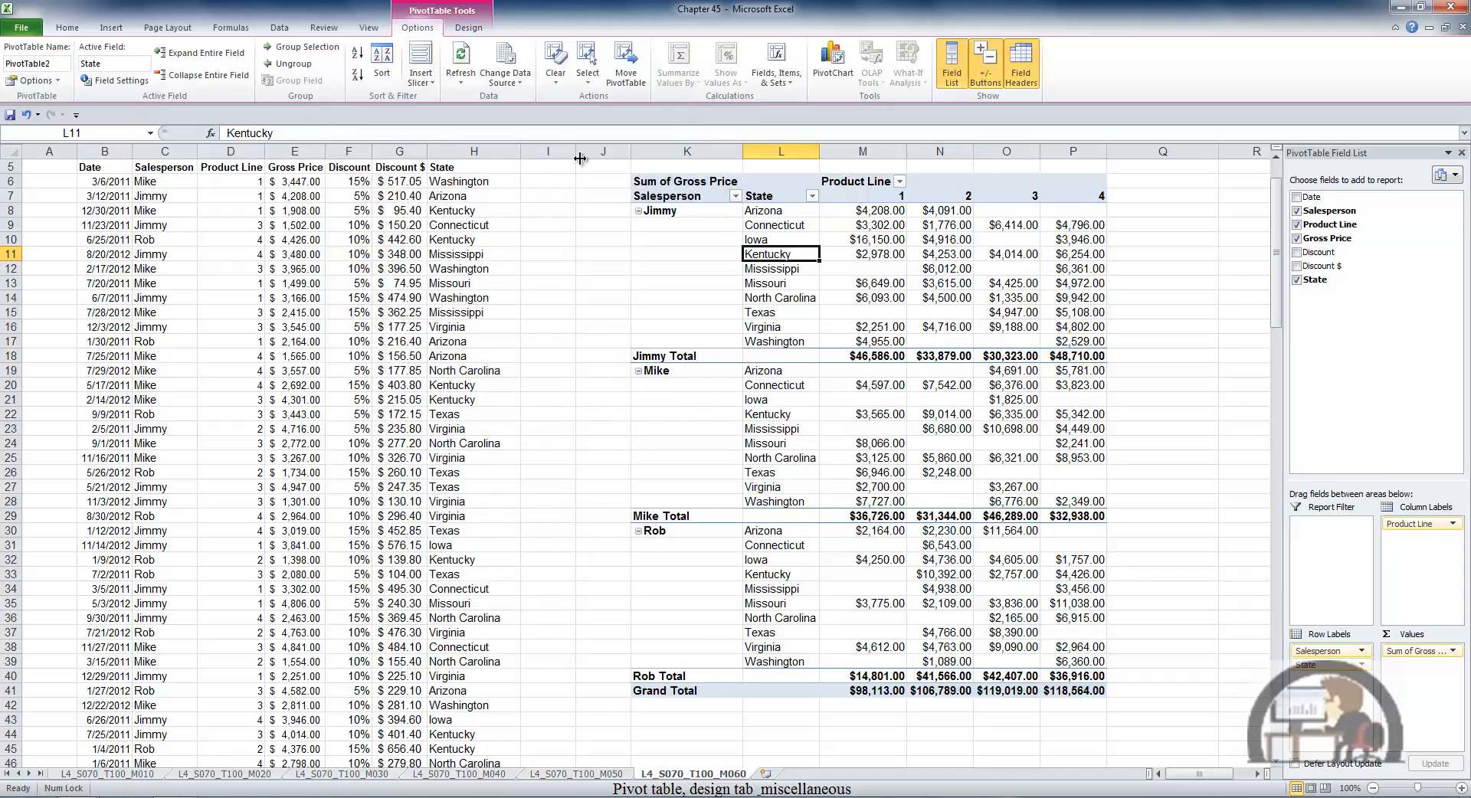
left_click(589, 91)
left_click(625, 160)
key("Delete")
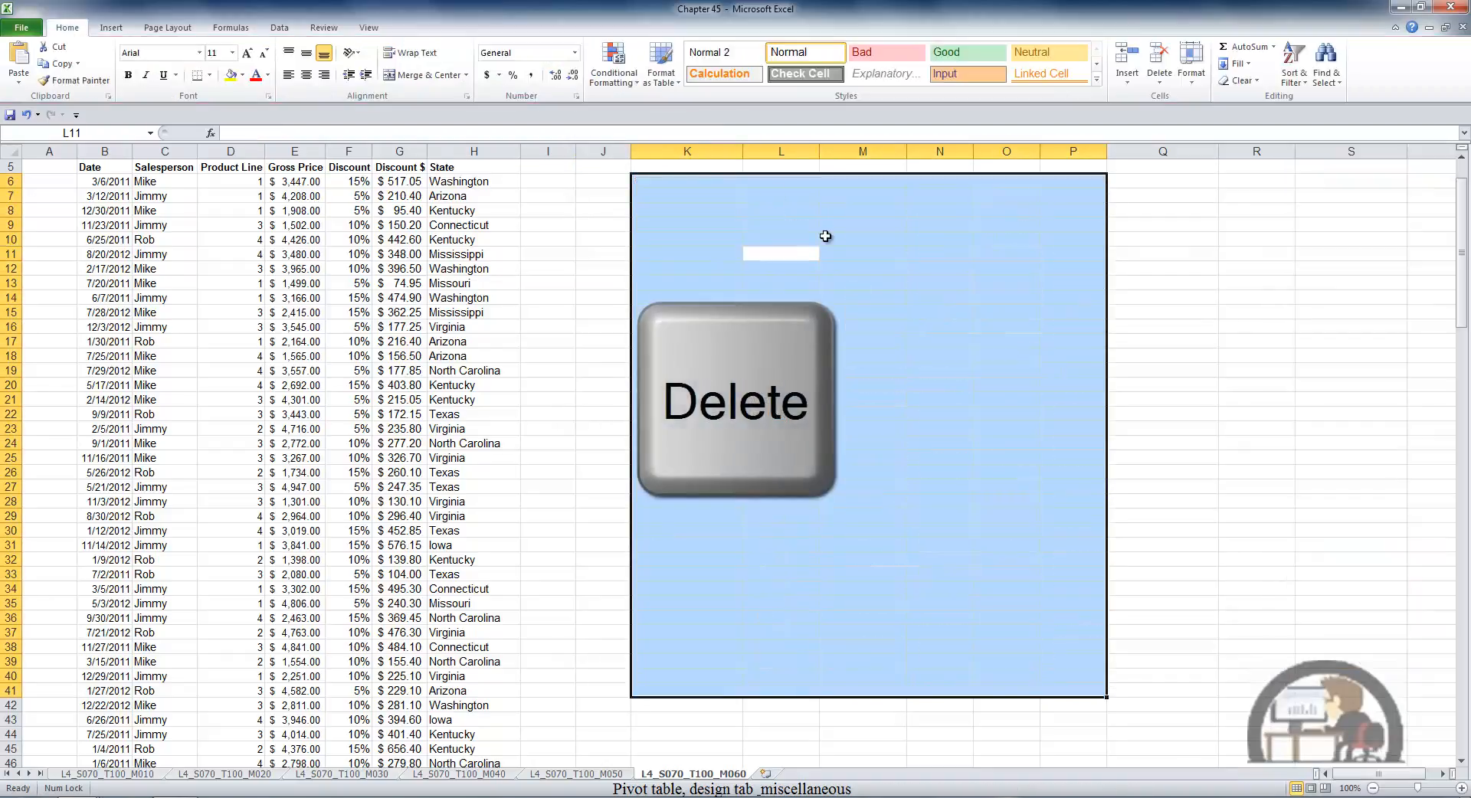
left_click(669, 183)
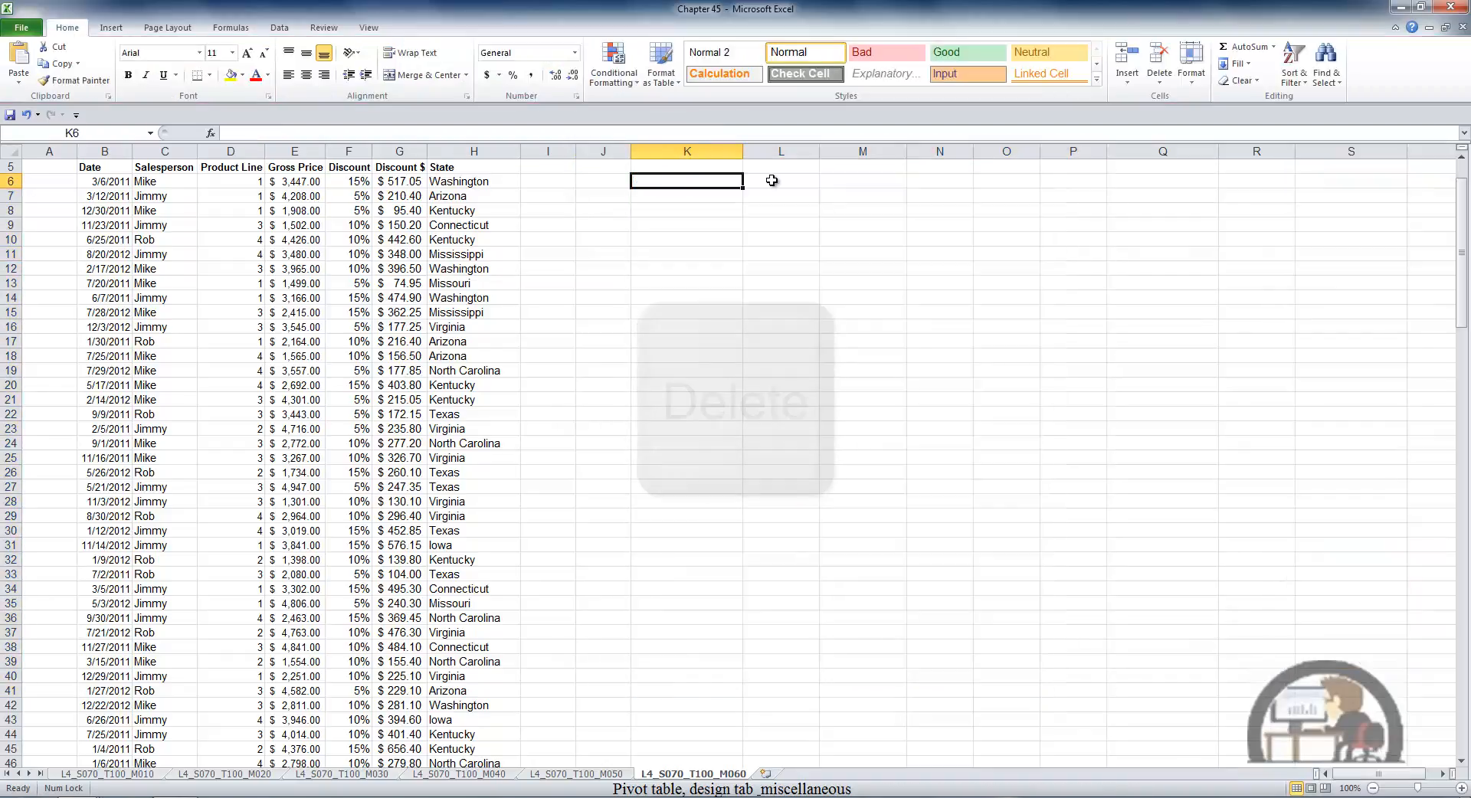
Create a new PivotTable from the data range B5:H149, placed on the existing worksheet at cell K5
scroll(745, 205, "up", 2)
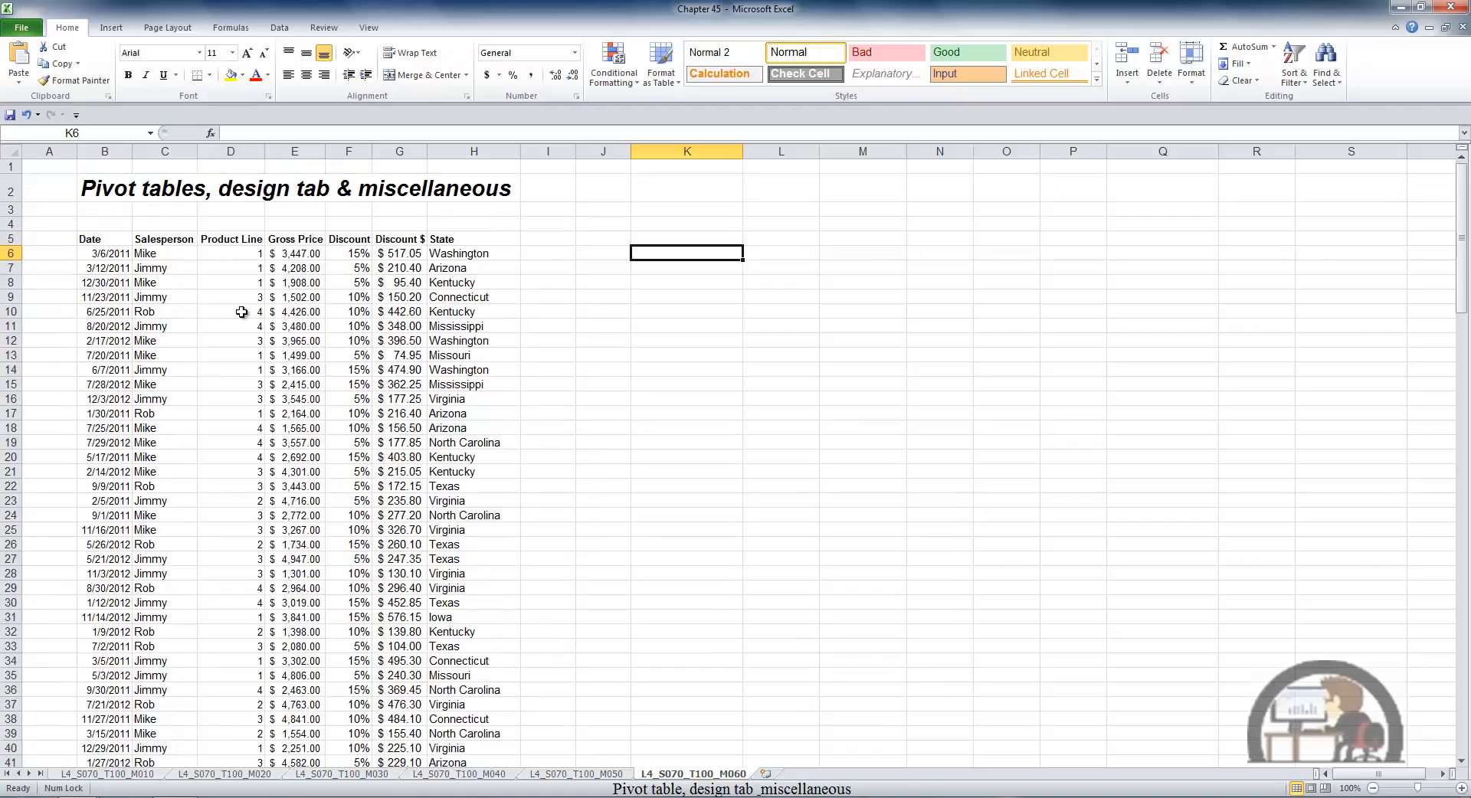
left_click(169, 328)
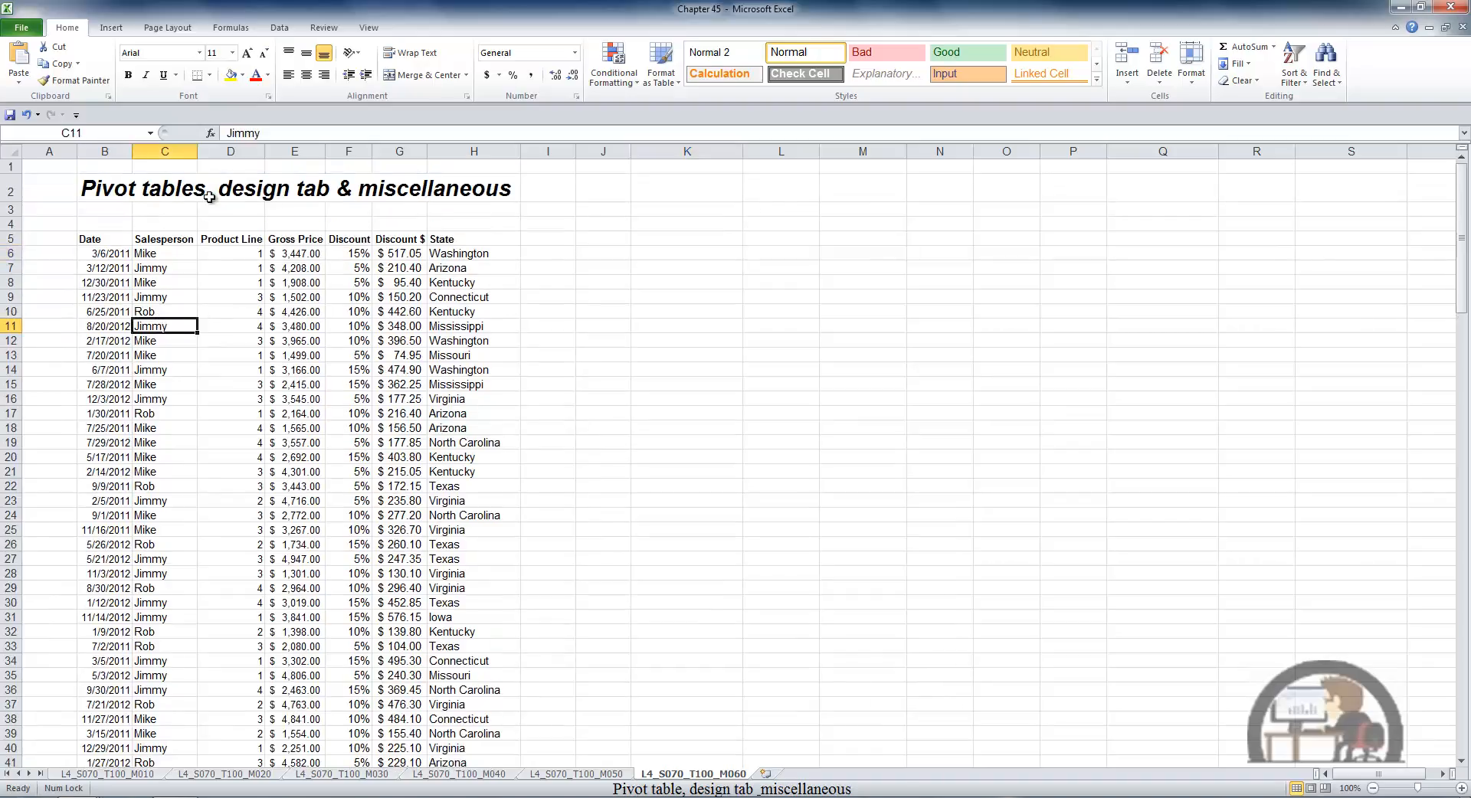
left_click(112, 28)
left_click(34, 65)
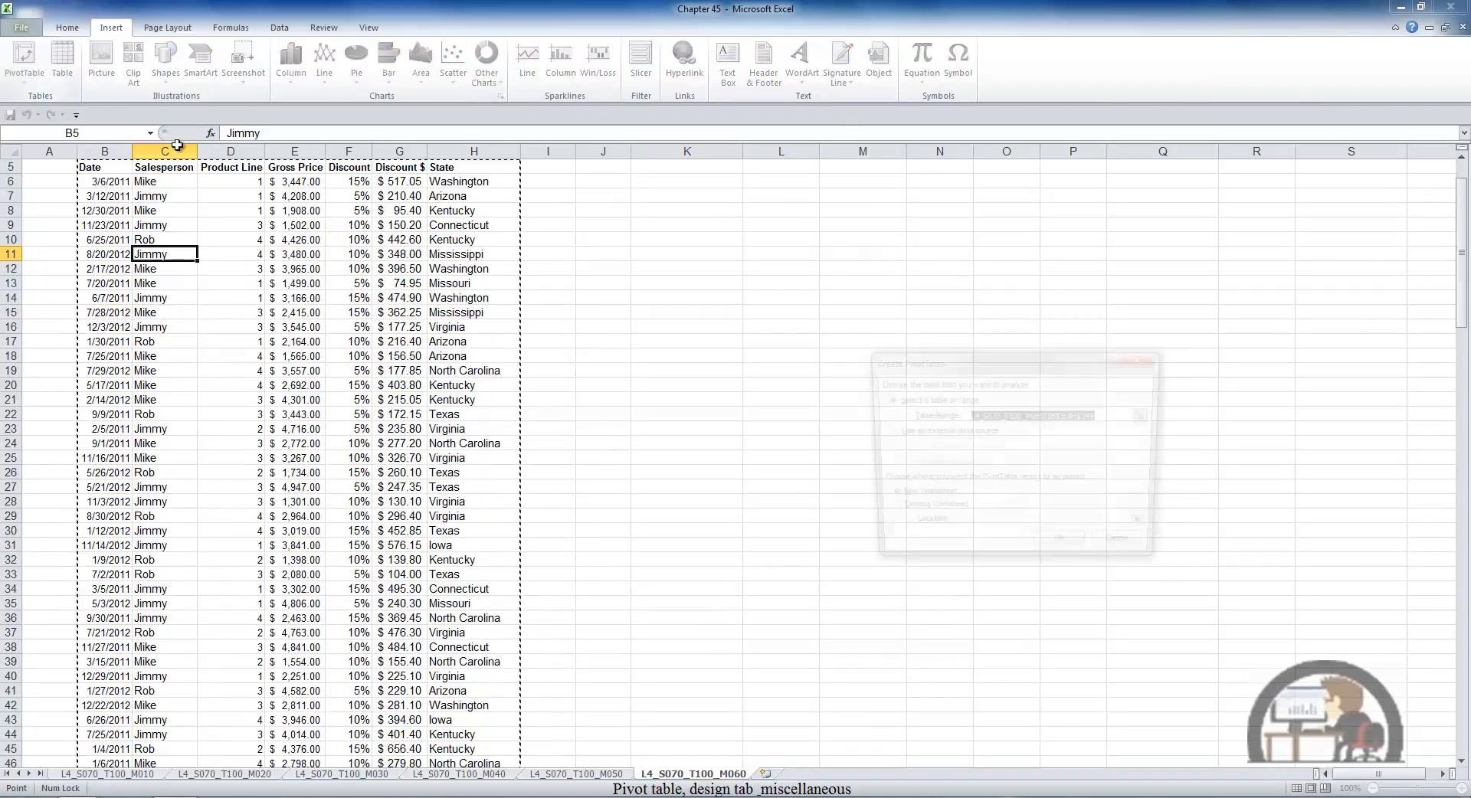
left_click(889, 512)
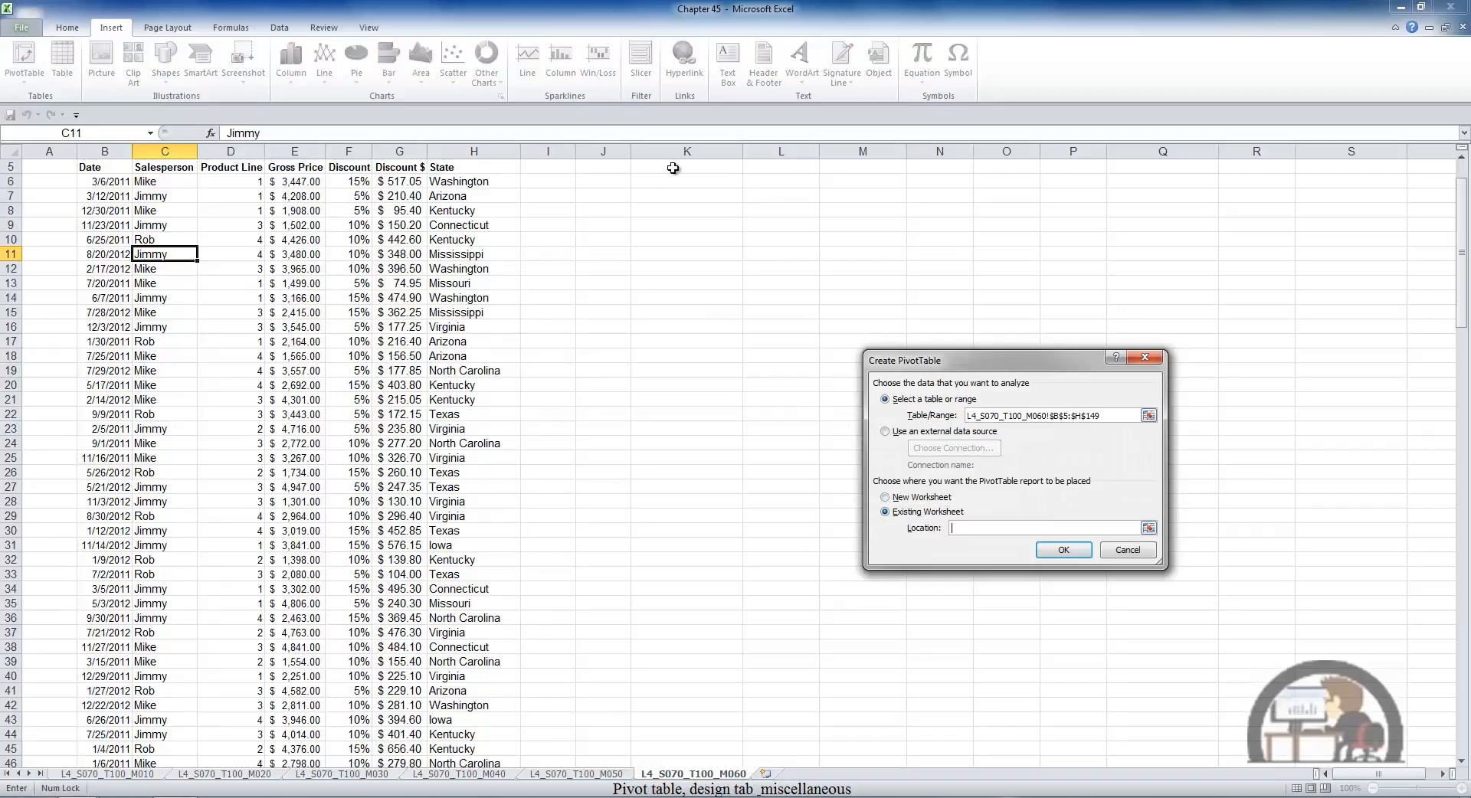
left_click(674, 167)
left_click(1065, 550)
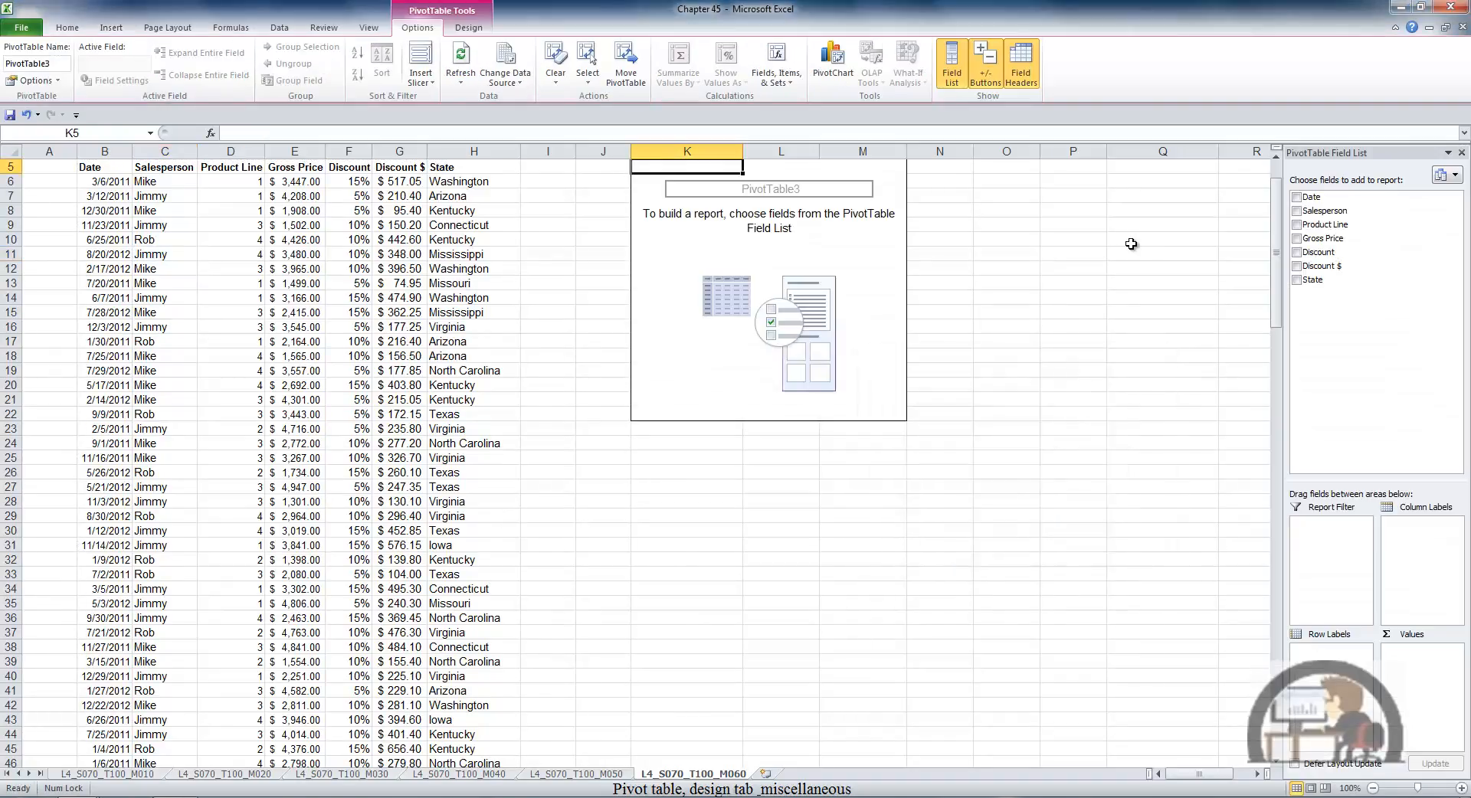
Add the State field to the PivotTable rows and the Discount field to its values
scroll(1126, 245, "up", 2)
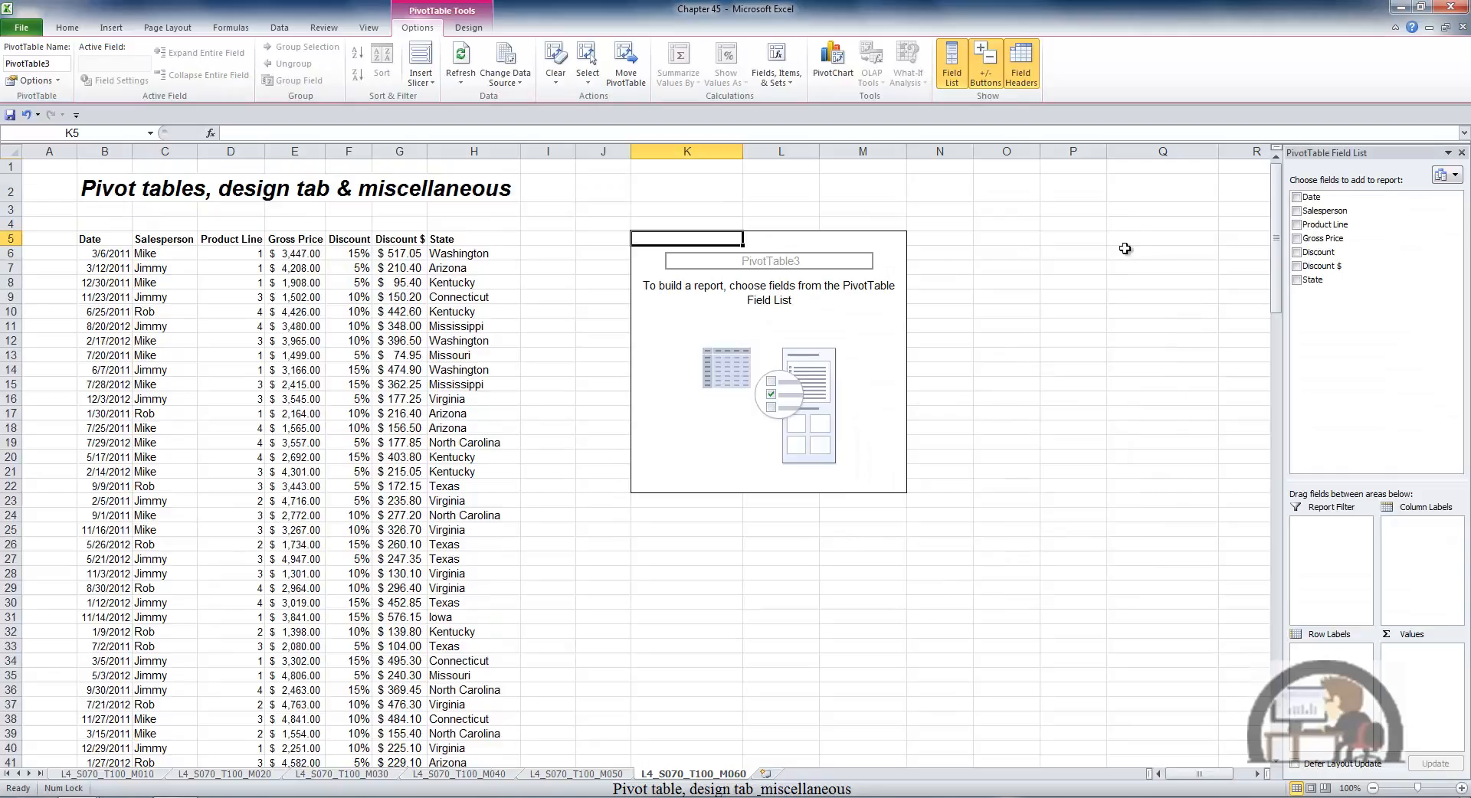
left_click(1297, 279)
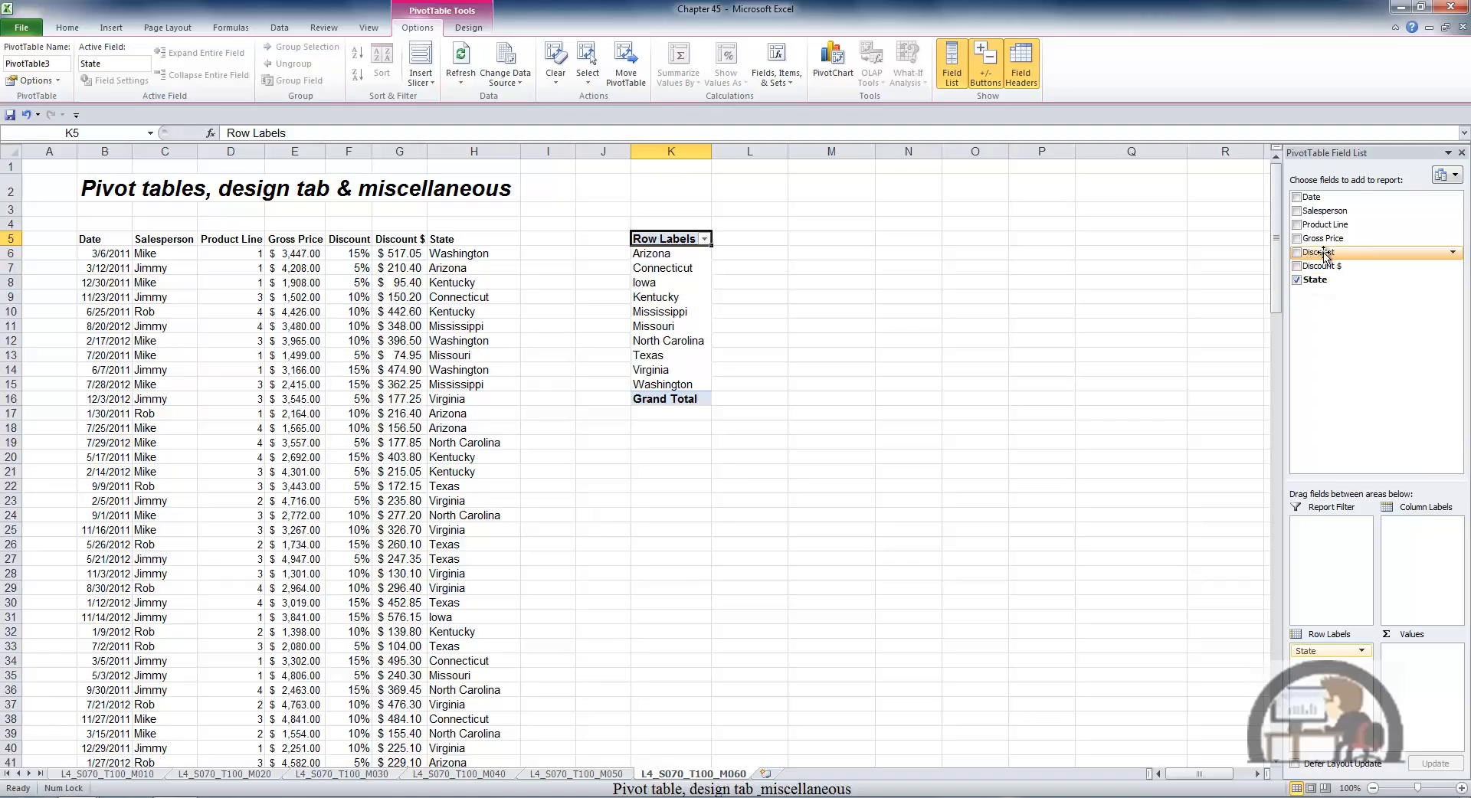
left_click(1298, 254)
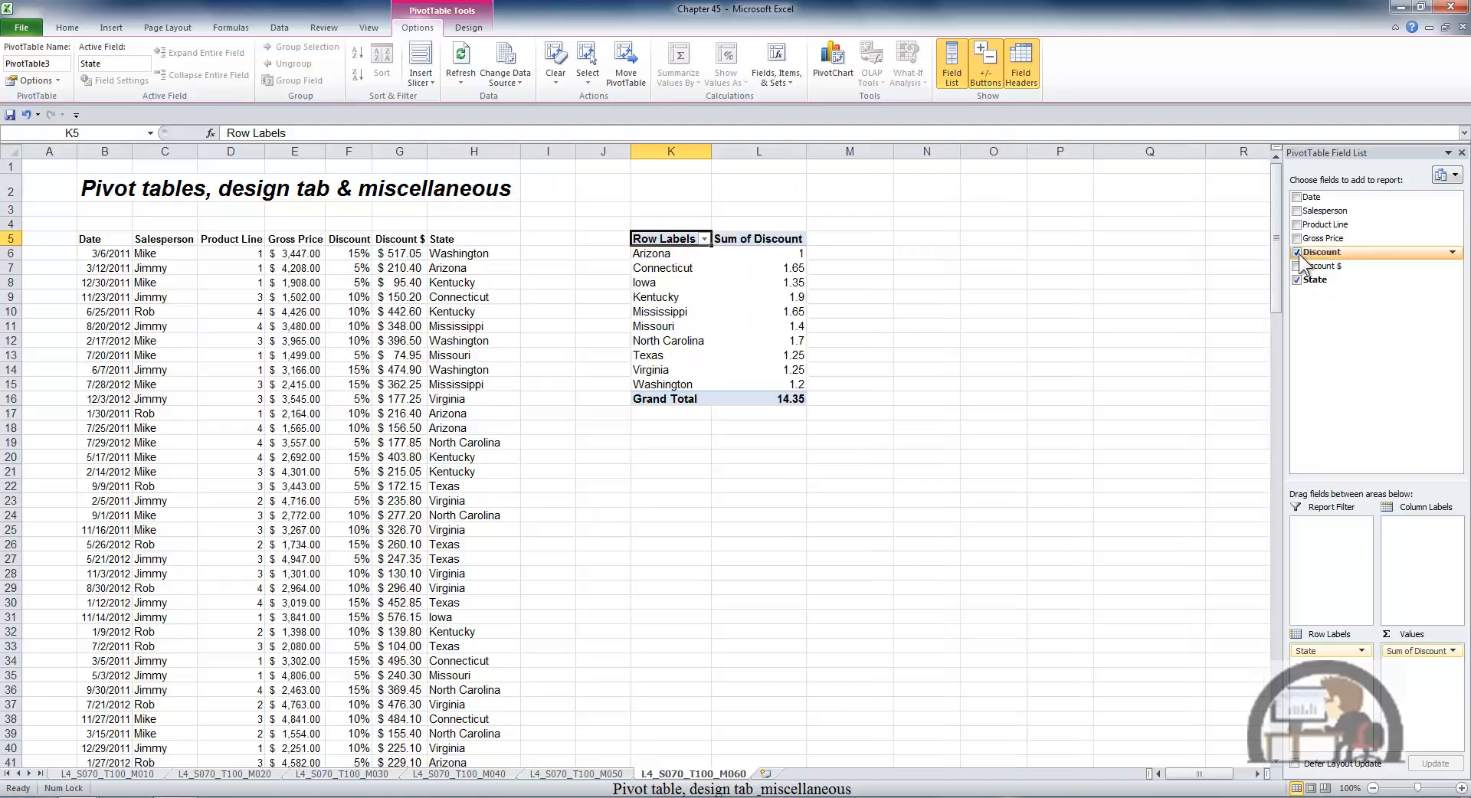
Summarize the Discount values in the PivotTable by Count
right_click(793, 285)
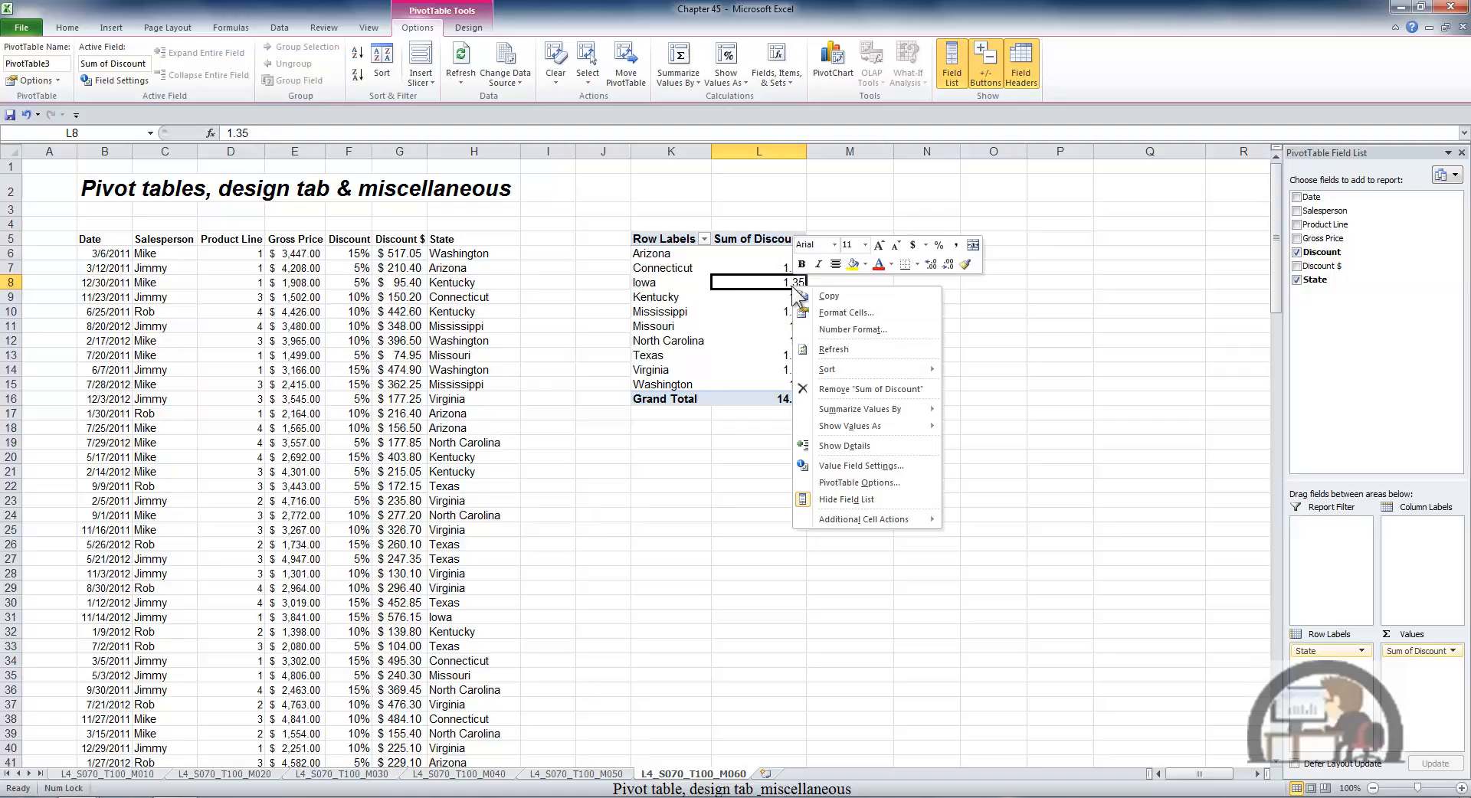
right_click(788, 284)
mouse_move(903, 409)
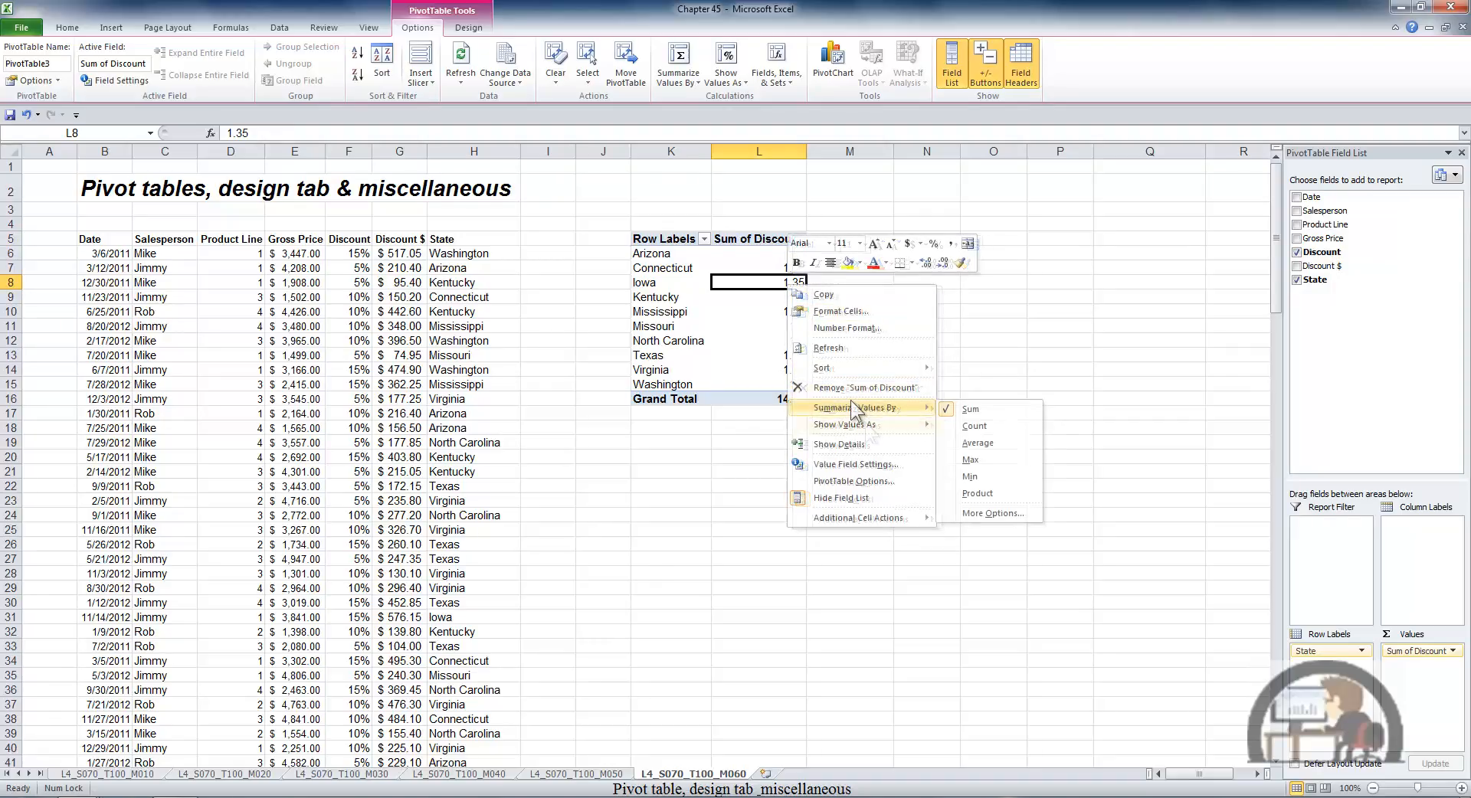
left_click(989, 427)
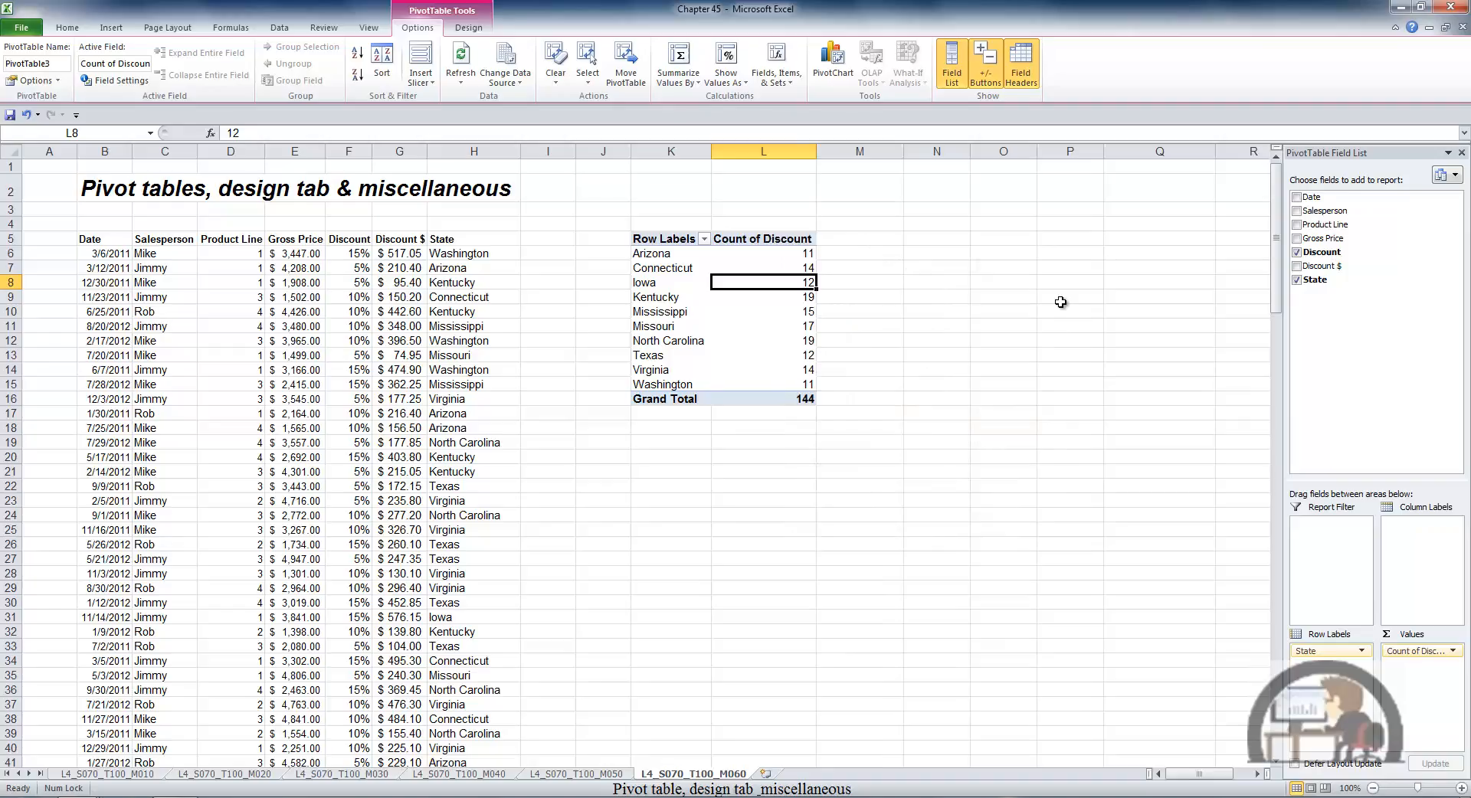
Insert a clustered column PivotChart, place it below the PivotTable, and delete it again
left_click(833, 60)
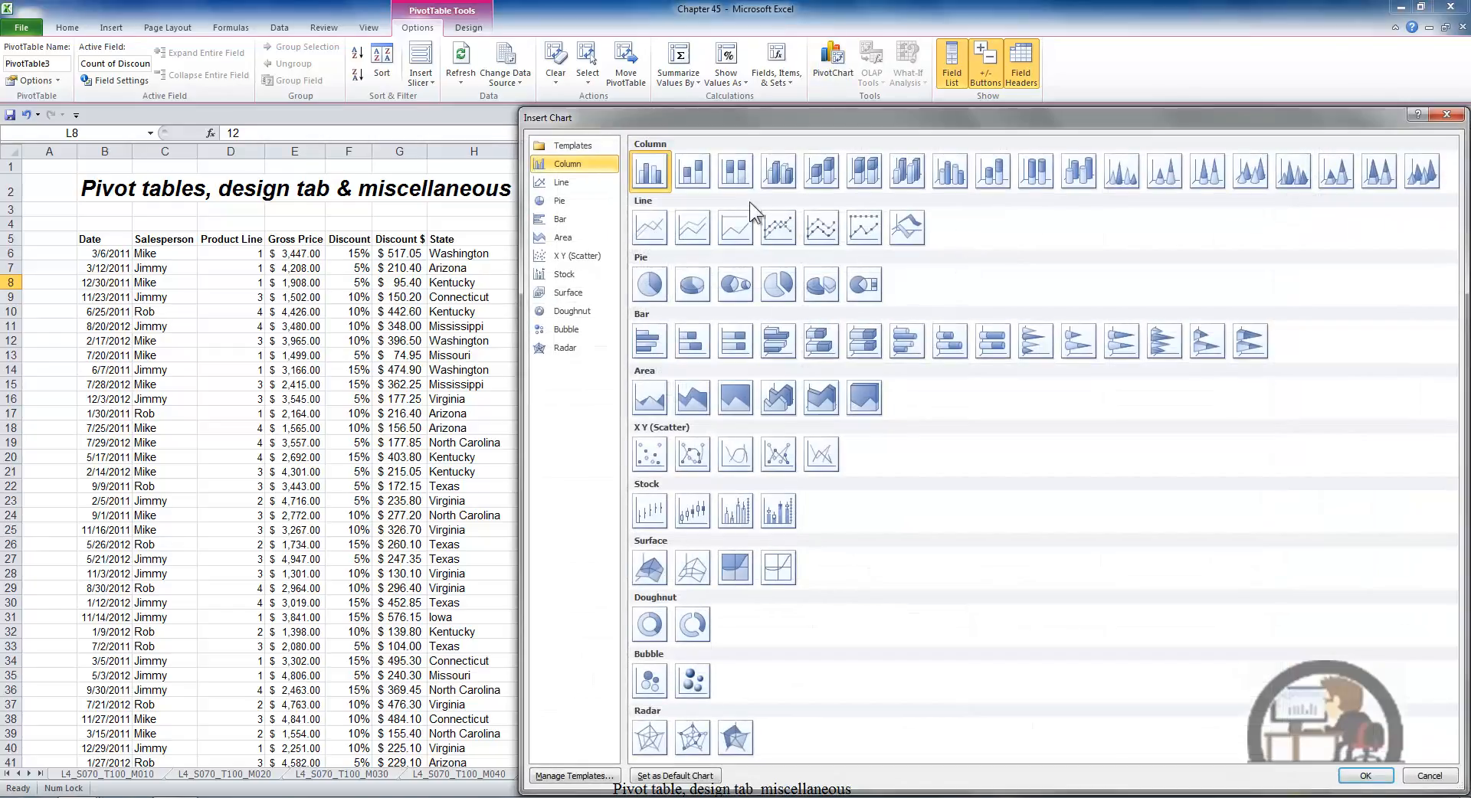
double_click(653, 172)
left_click_drag(773, 359, 1030, 436)
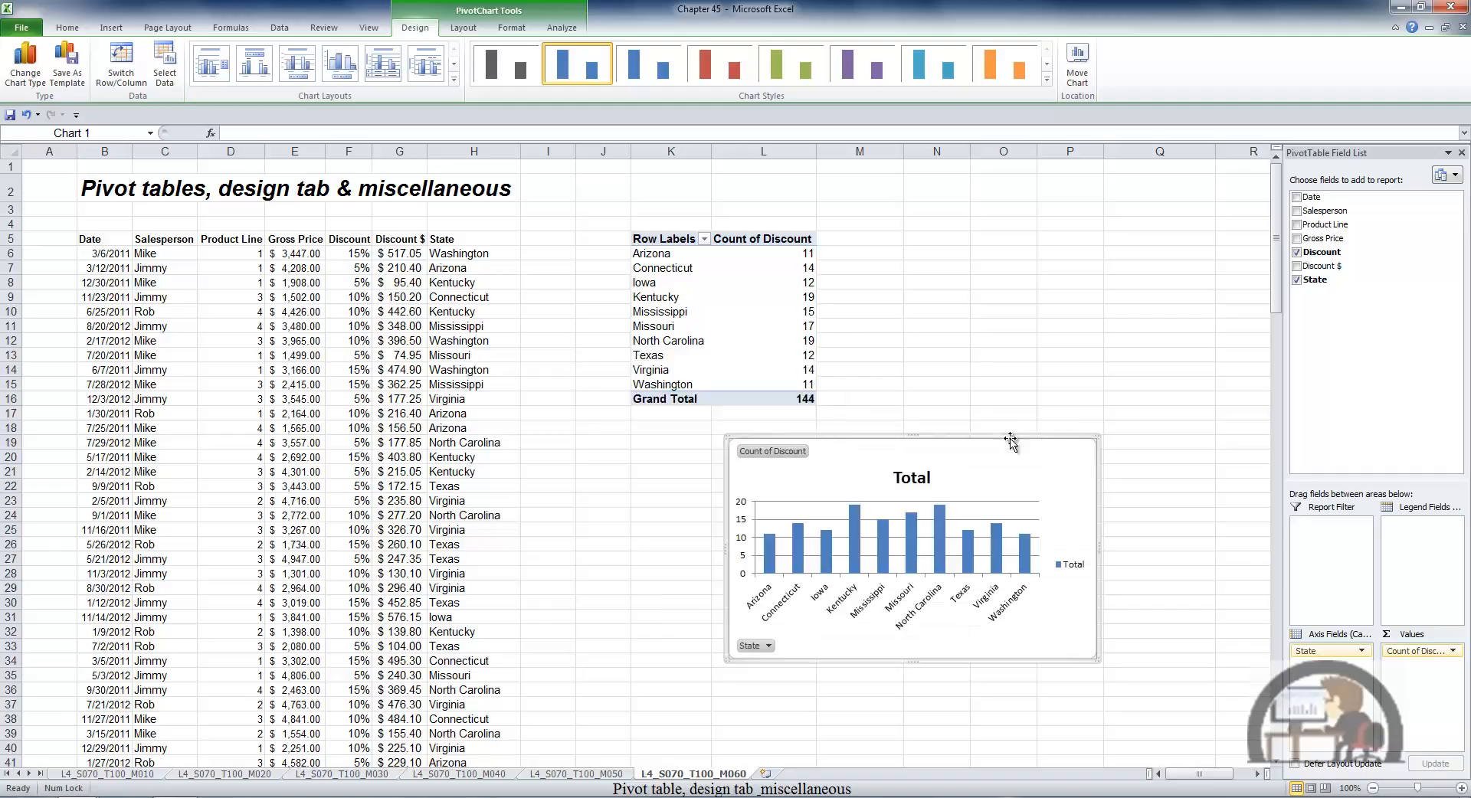
key("Delete")
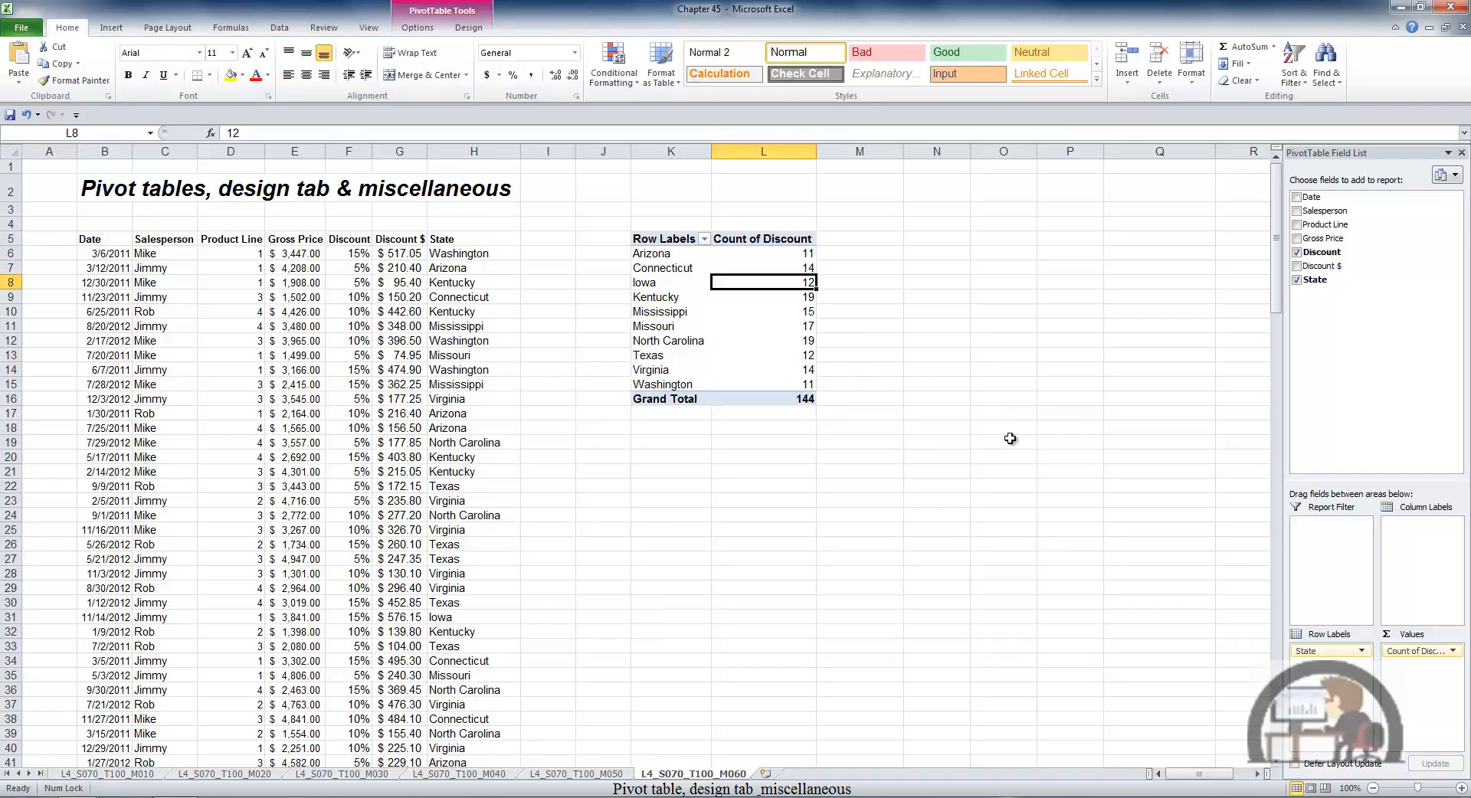
Add the Discount field to the values two more times and summarize the second Discount column by Average
left_click_drag(1322, 252, 1431, 657)
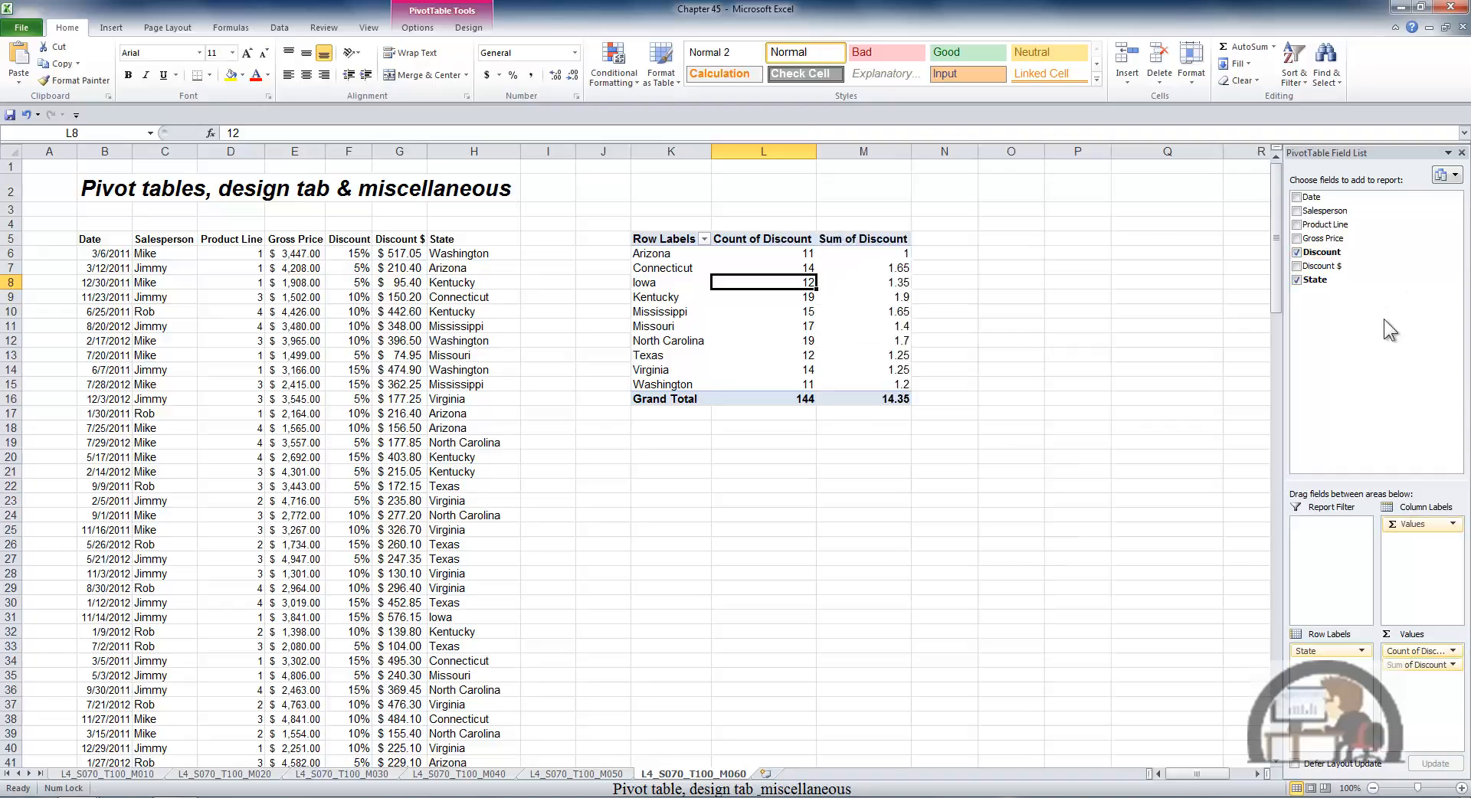
left_click_drag(1334, 253, 1405, 682)
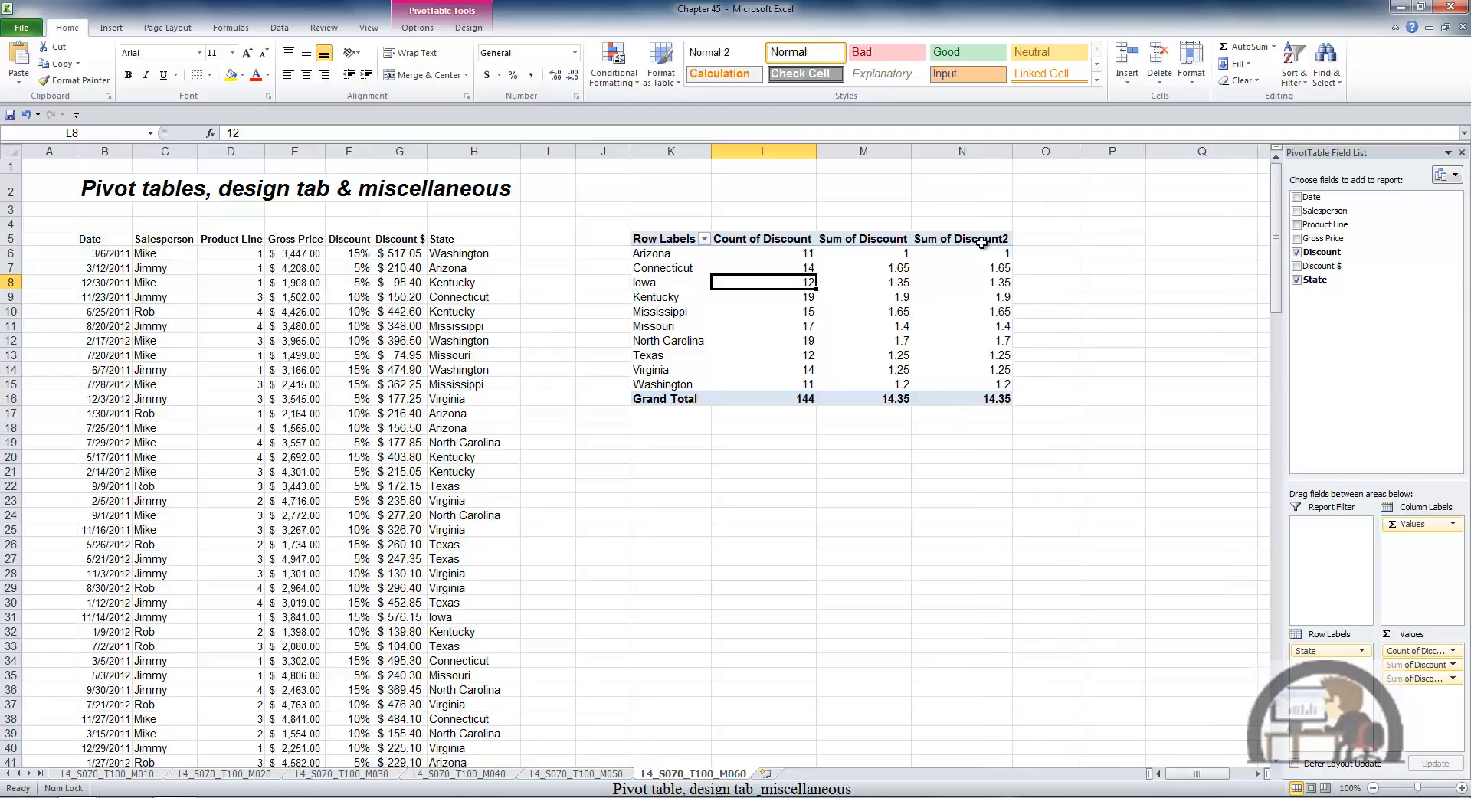
right_click(901, 273)
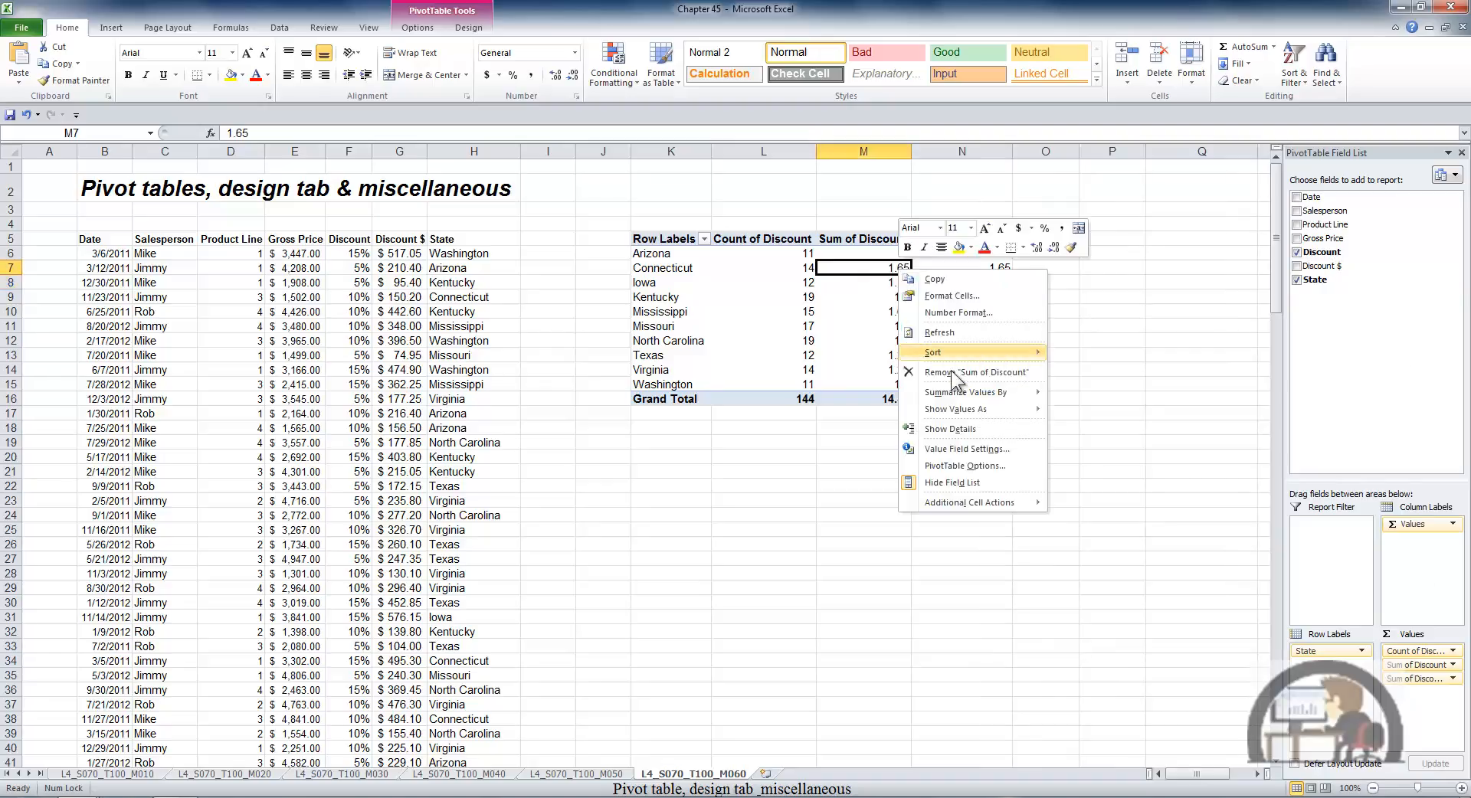
mouse_move(966, 392)
left_click(1094, 431)
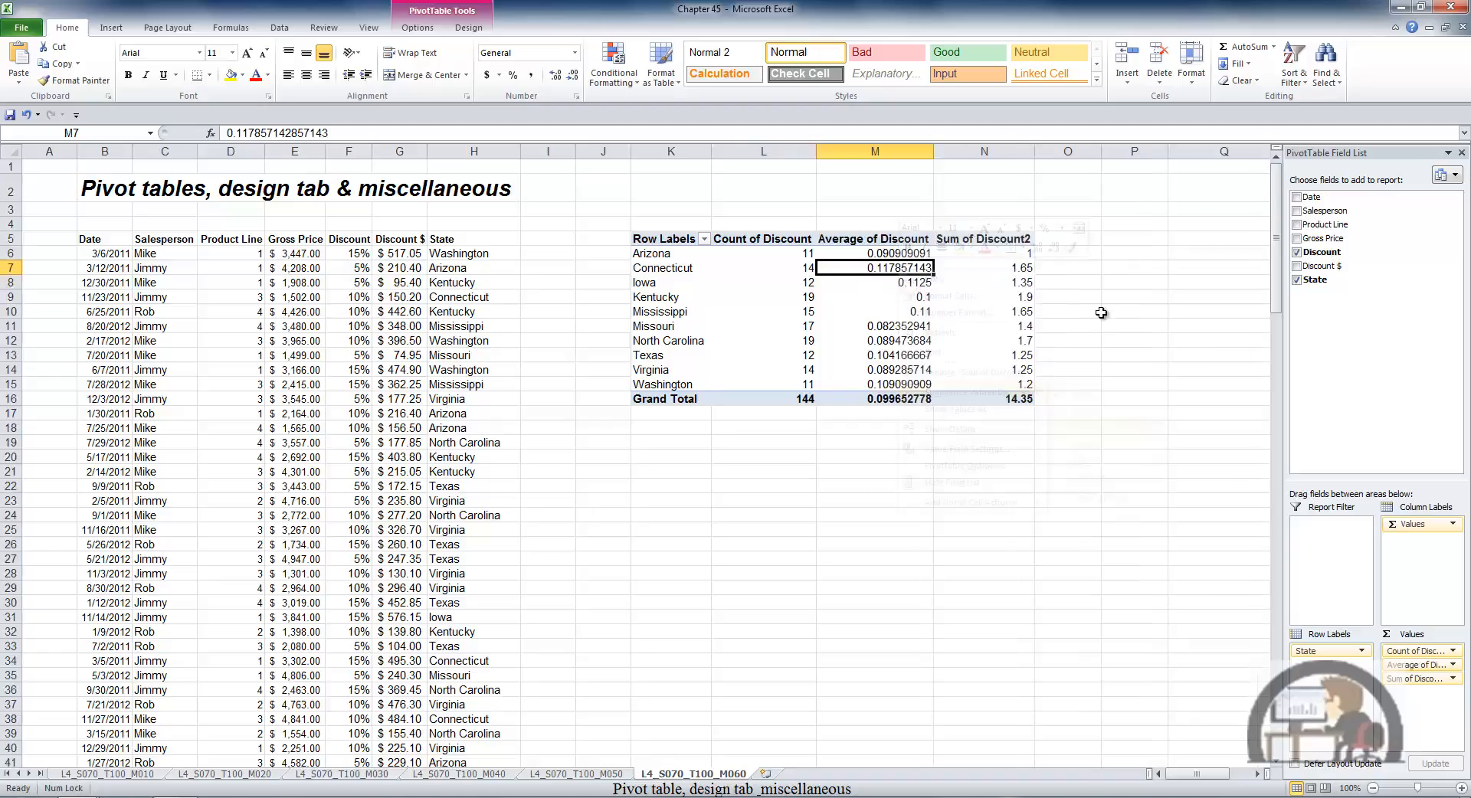
Summarize the third Discount value column of the PivotTable by Max
right_click(1032, 269)
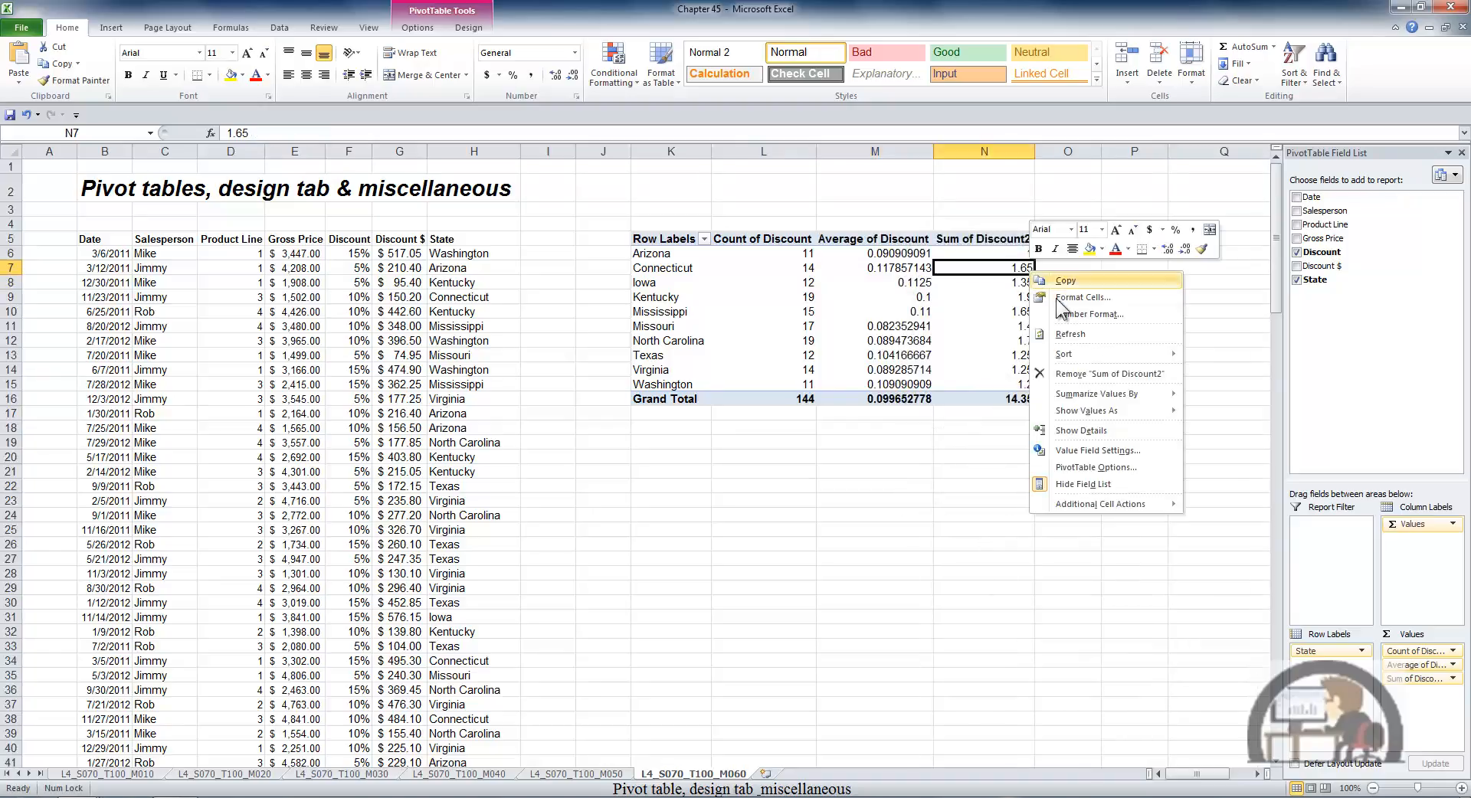
mouse_move(1115, 395)
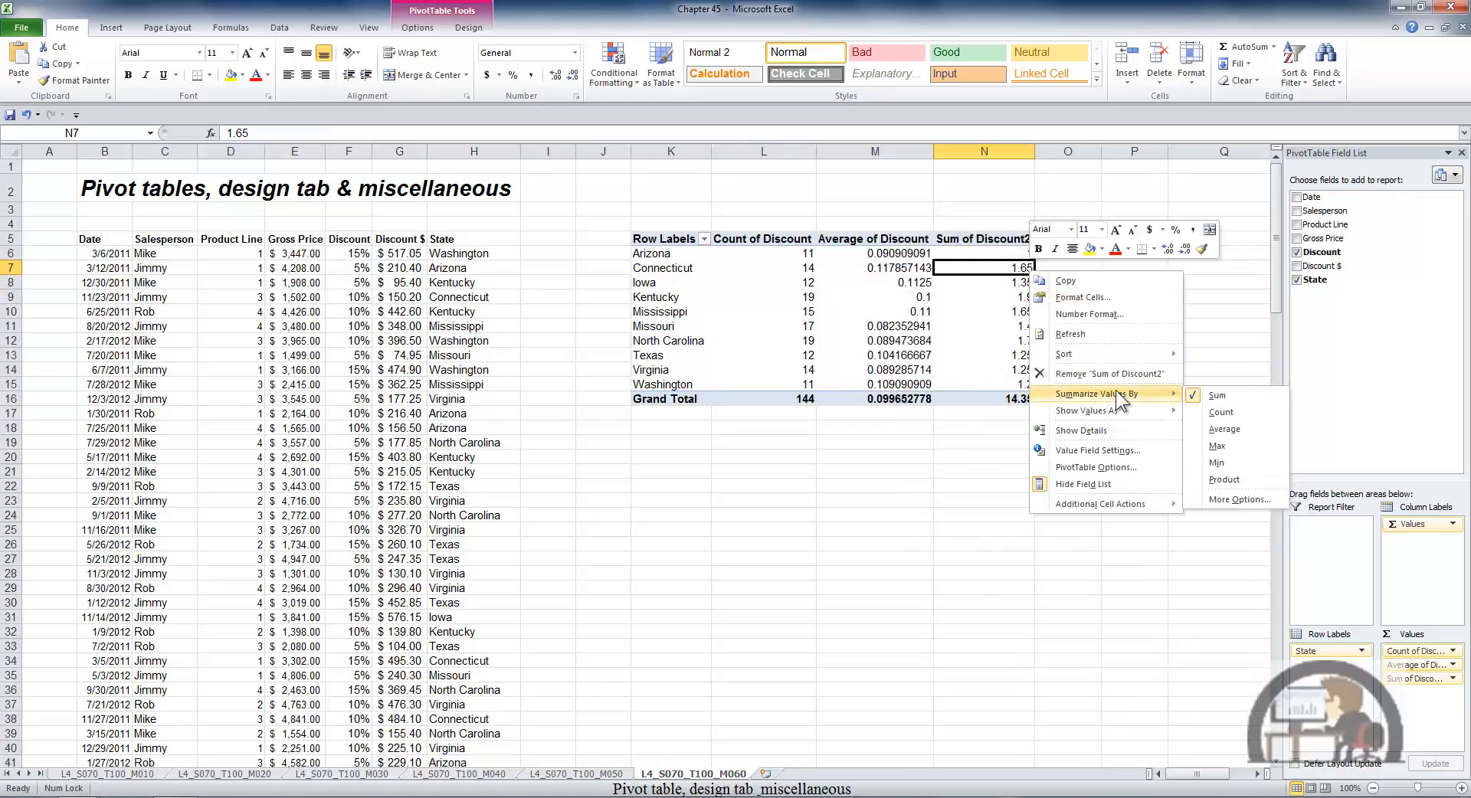
left_click(1222, 446)
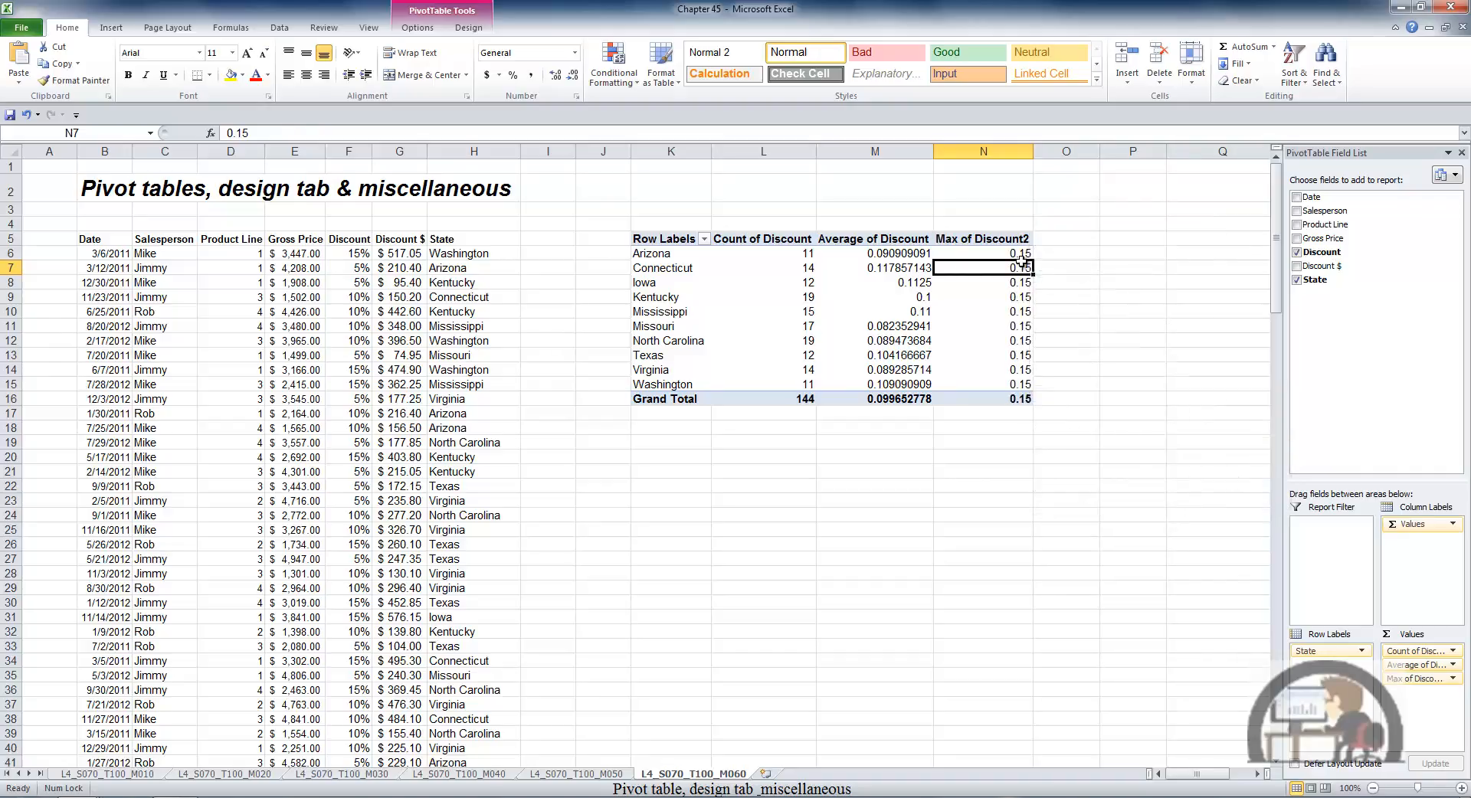
Set the number format of the Average of Discount field to Percentage
right_click(911, 269)
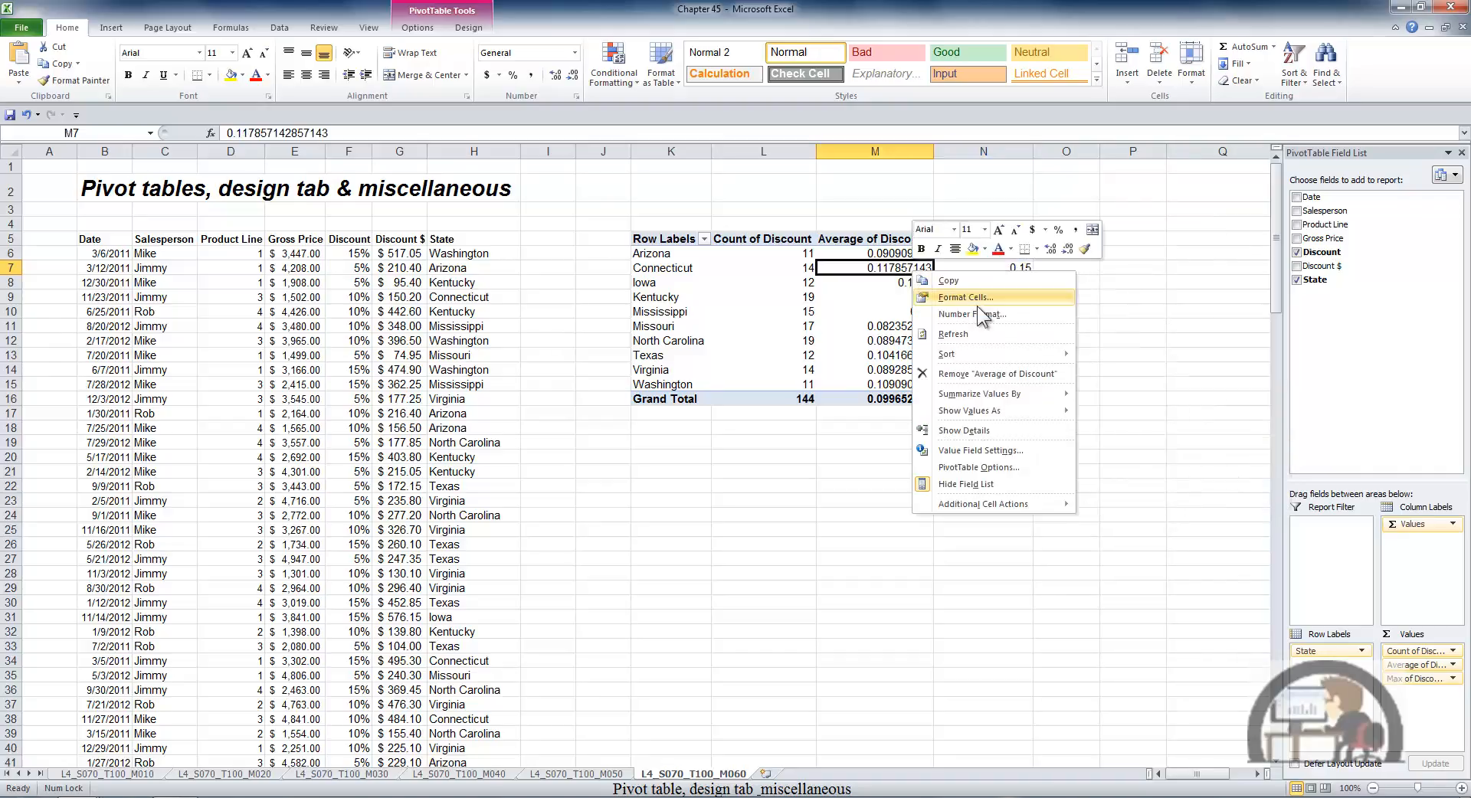
left_click(971, 315)
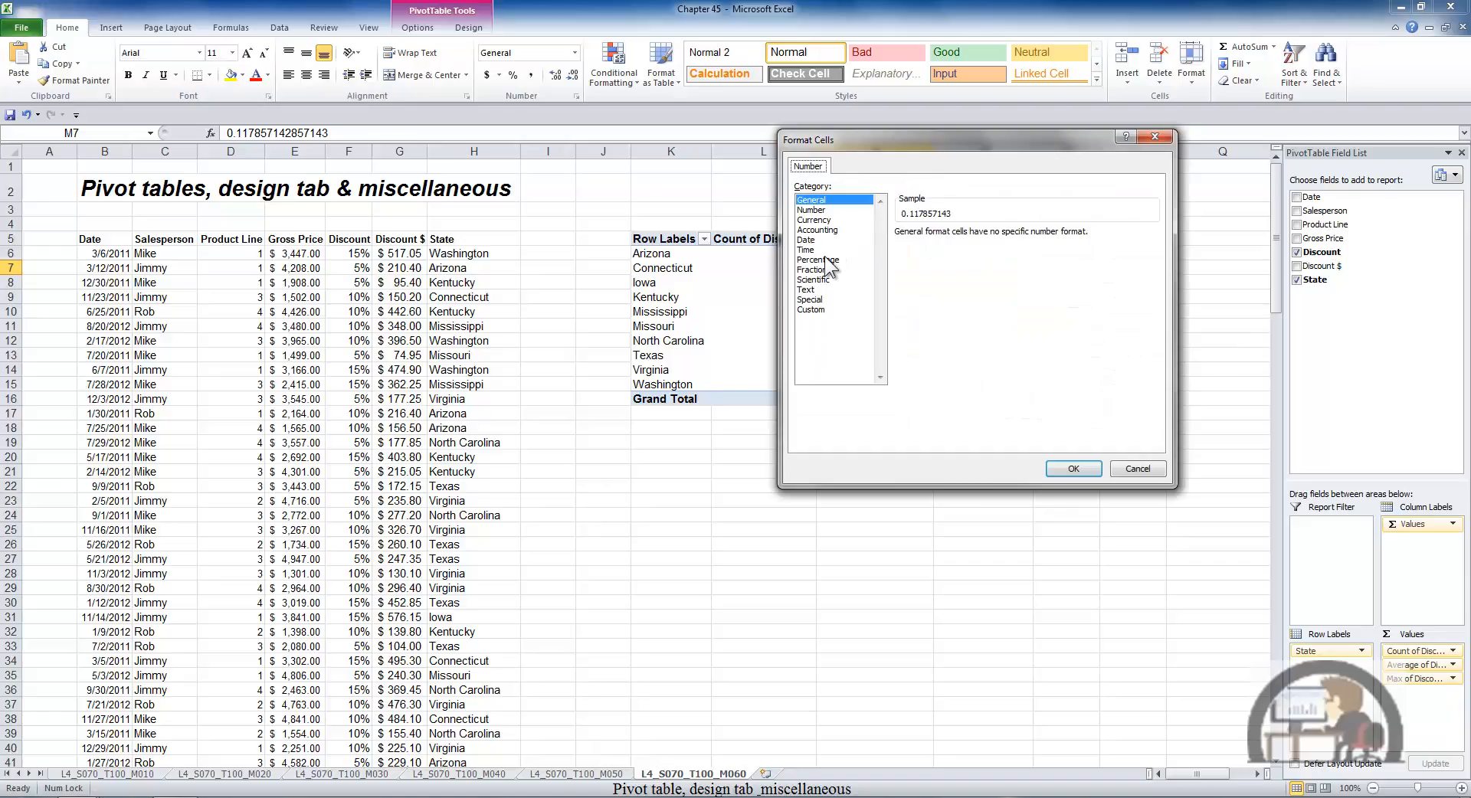
left_click(819, 260)
left_click(1074, 468)
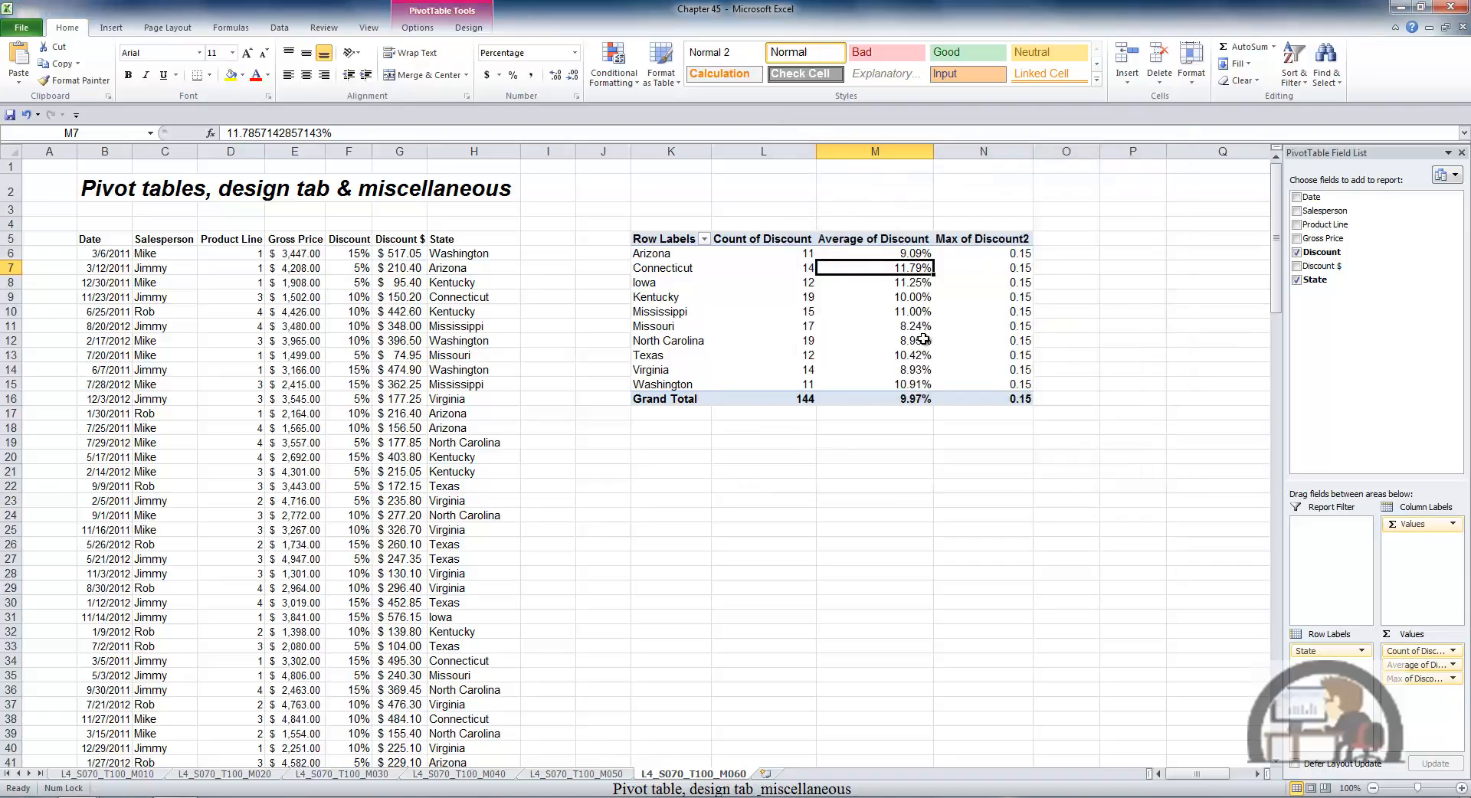
Apply blue gradient-fill data bars to the average discounts of all states in M6:M15
mouse_move(962, 345)
left_click_drag(914, 254, 925, 383)
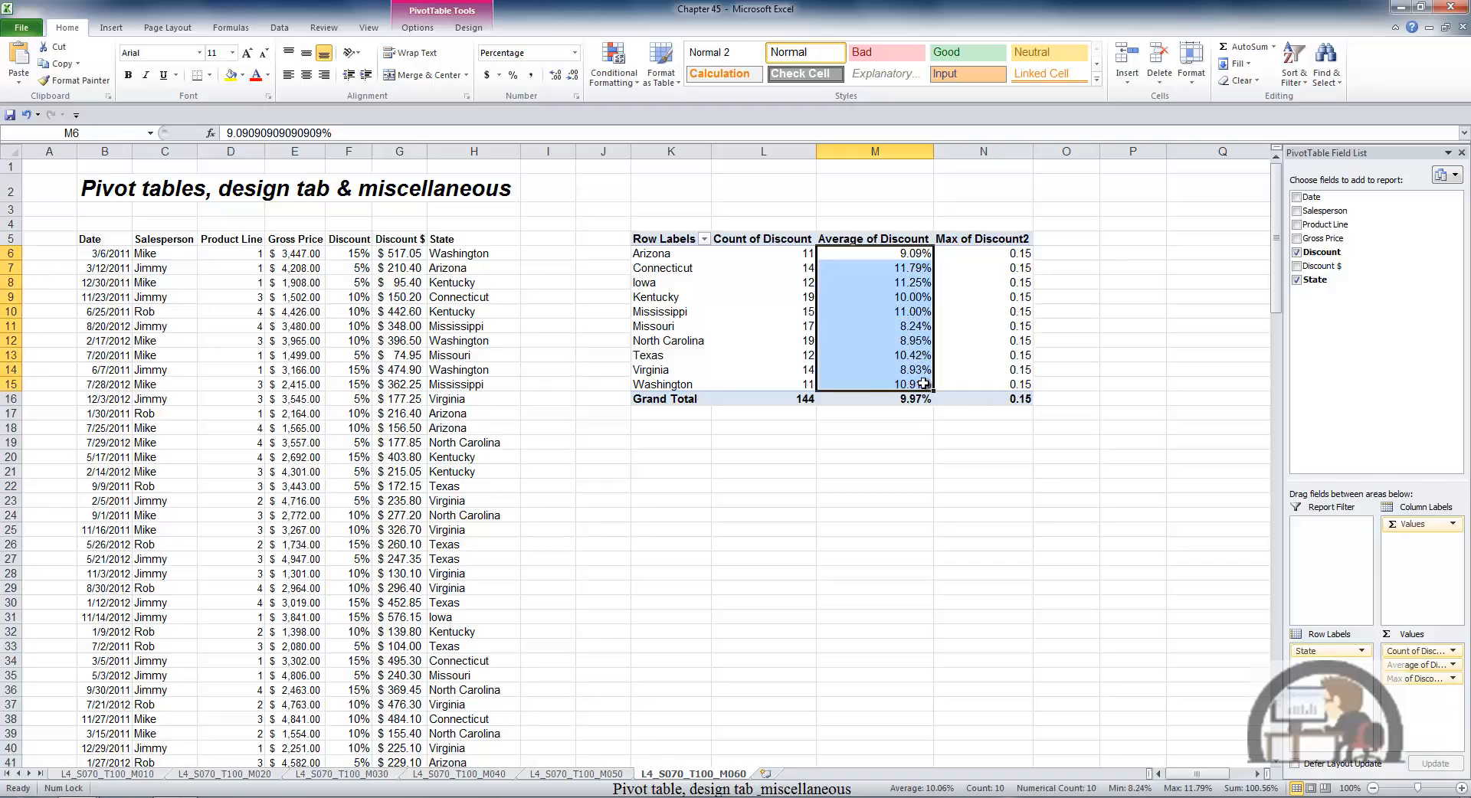
left_click(611, 76)
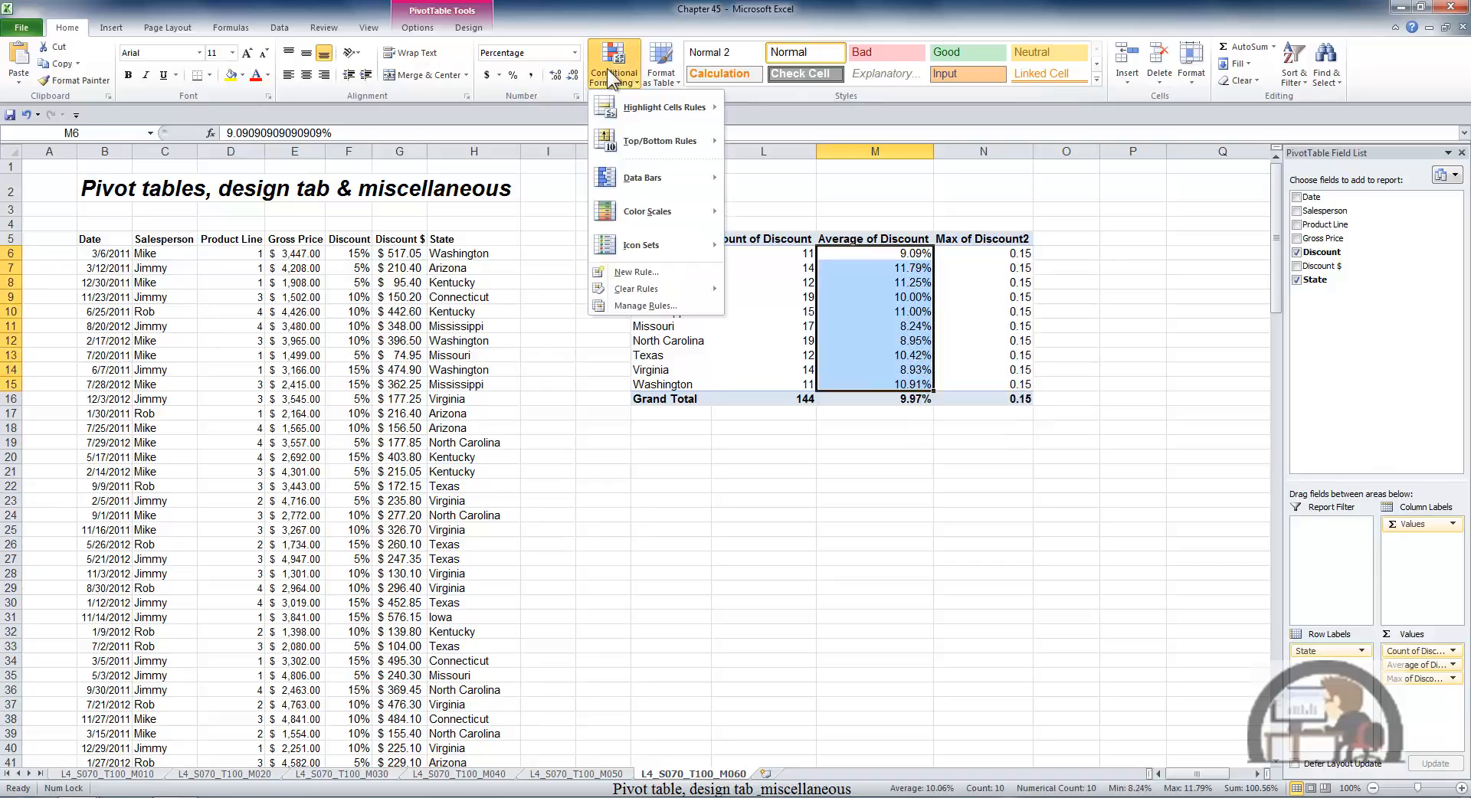
mouse_move(616, 184)
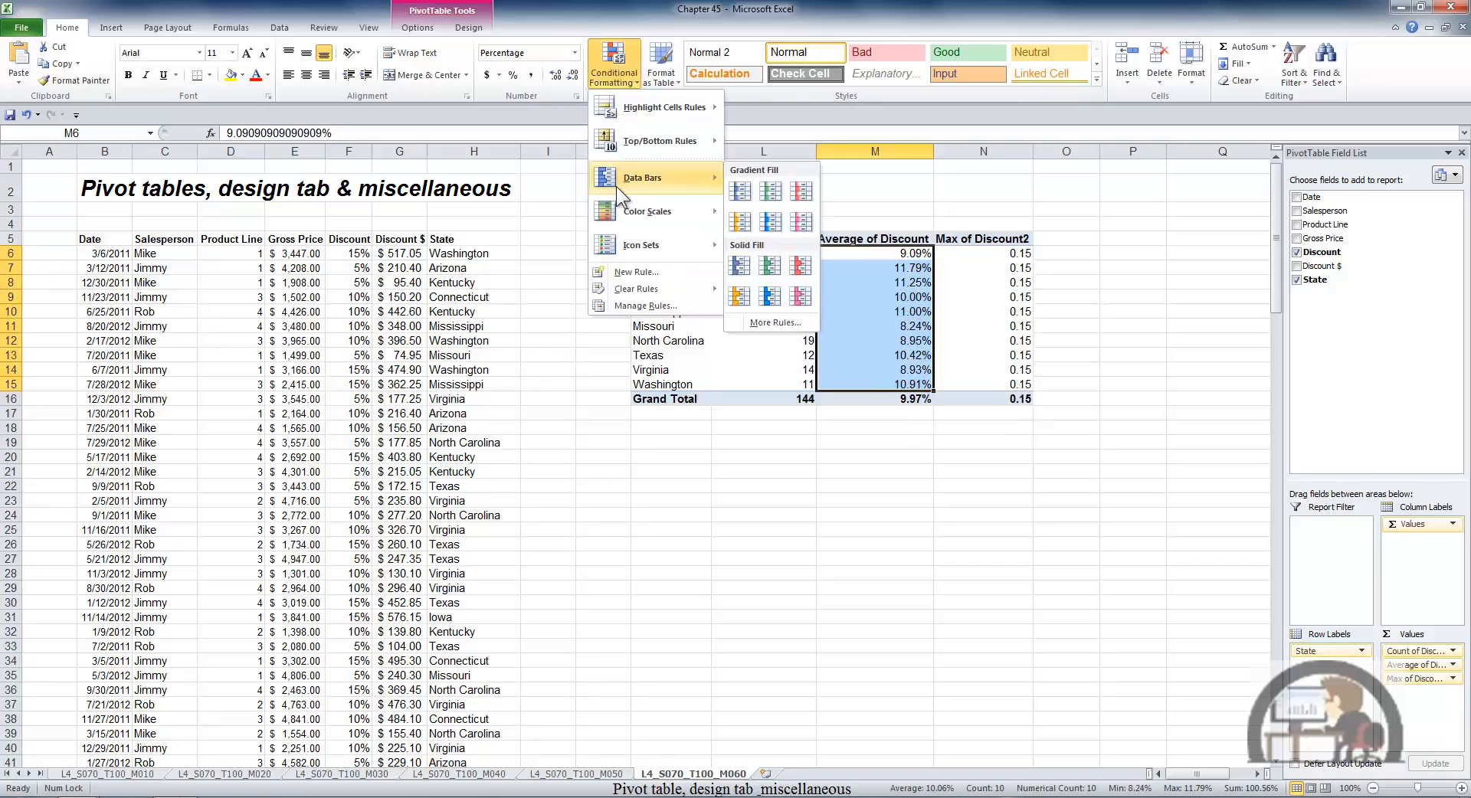
left_click(740, 187)
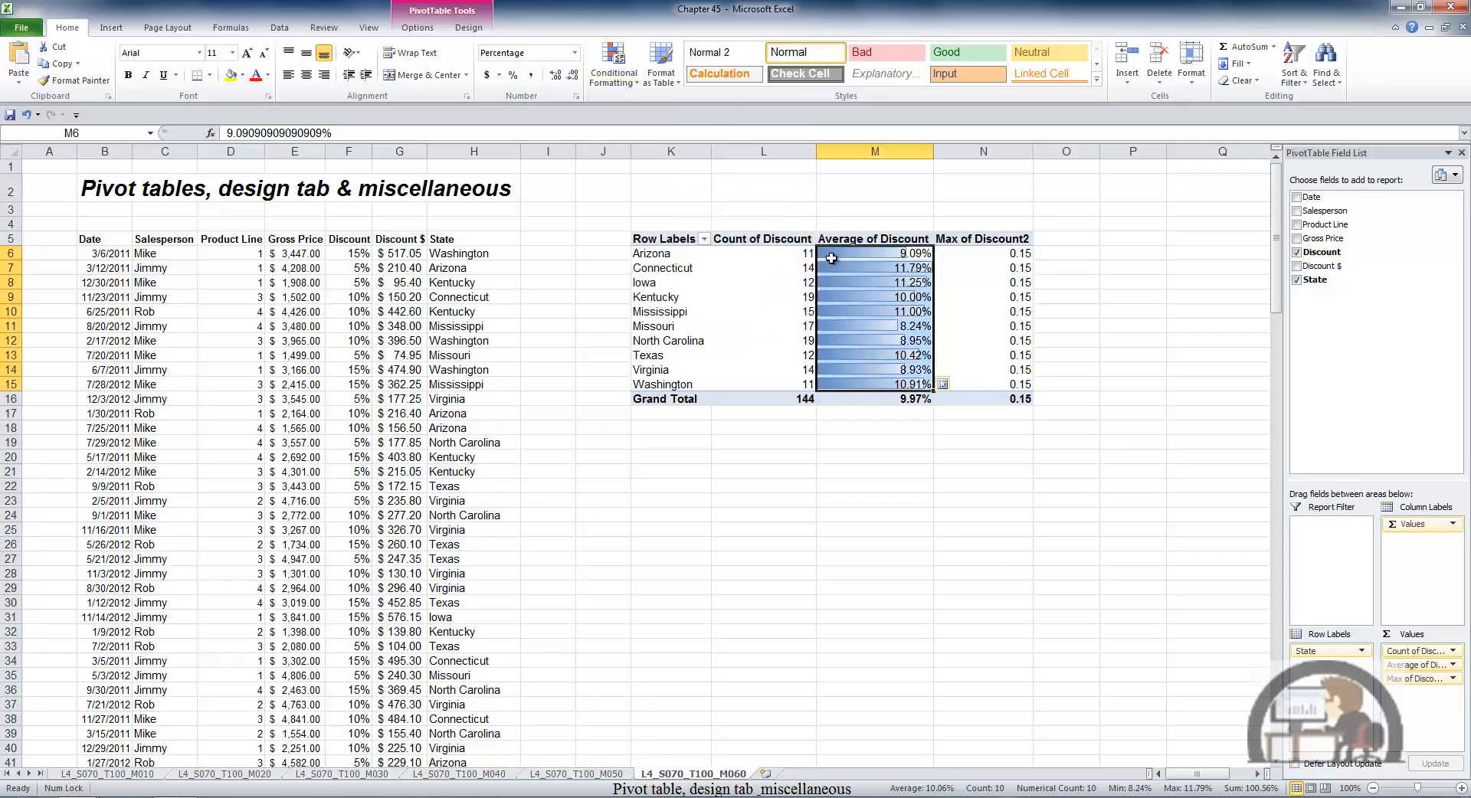
left_click(794, 264)
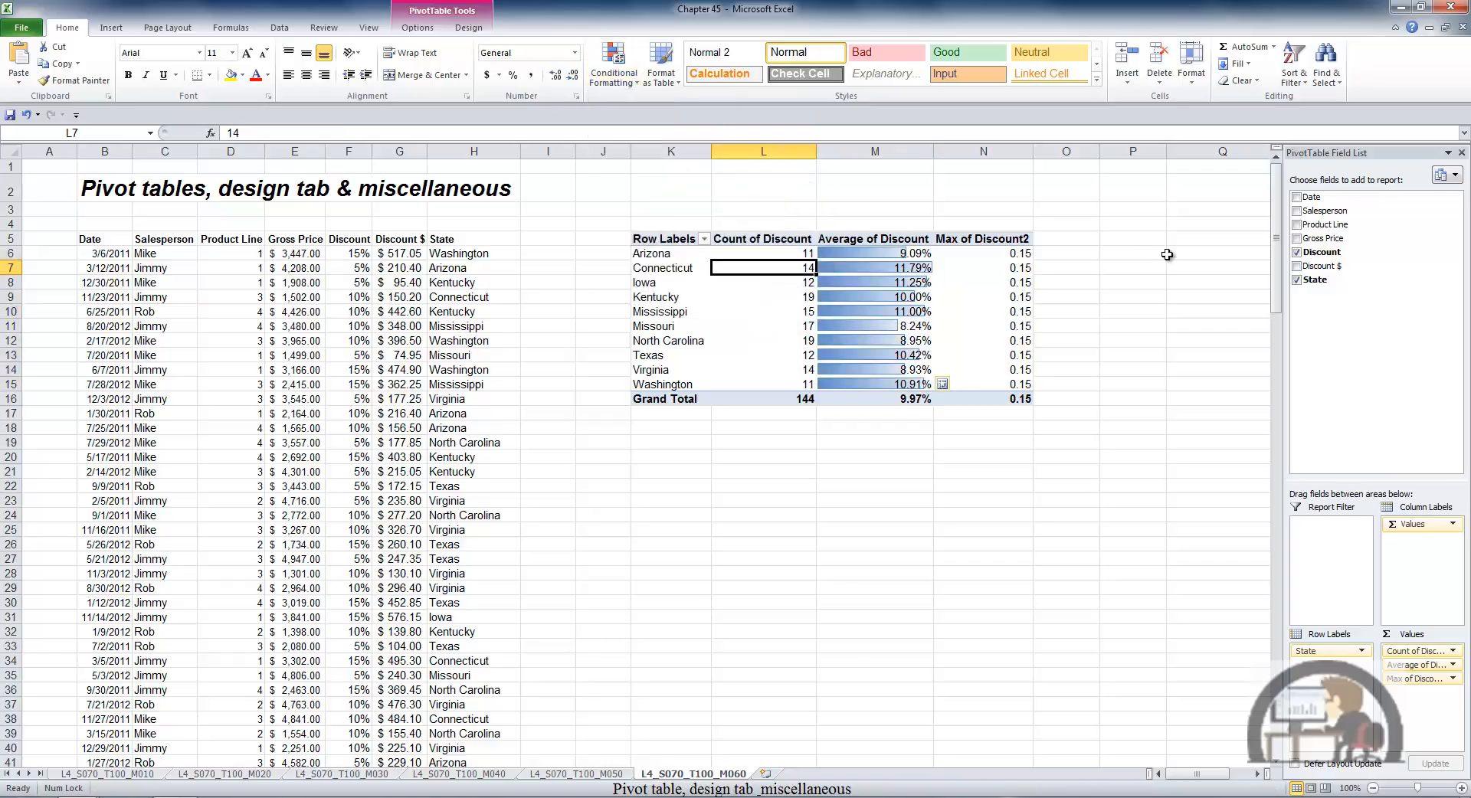
Try to summarize the Average of Discount column by Sum instead
right_click(921, 282)
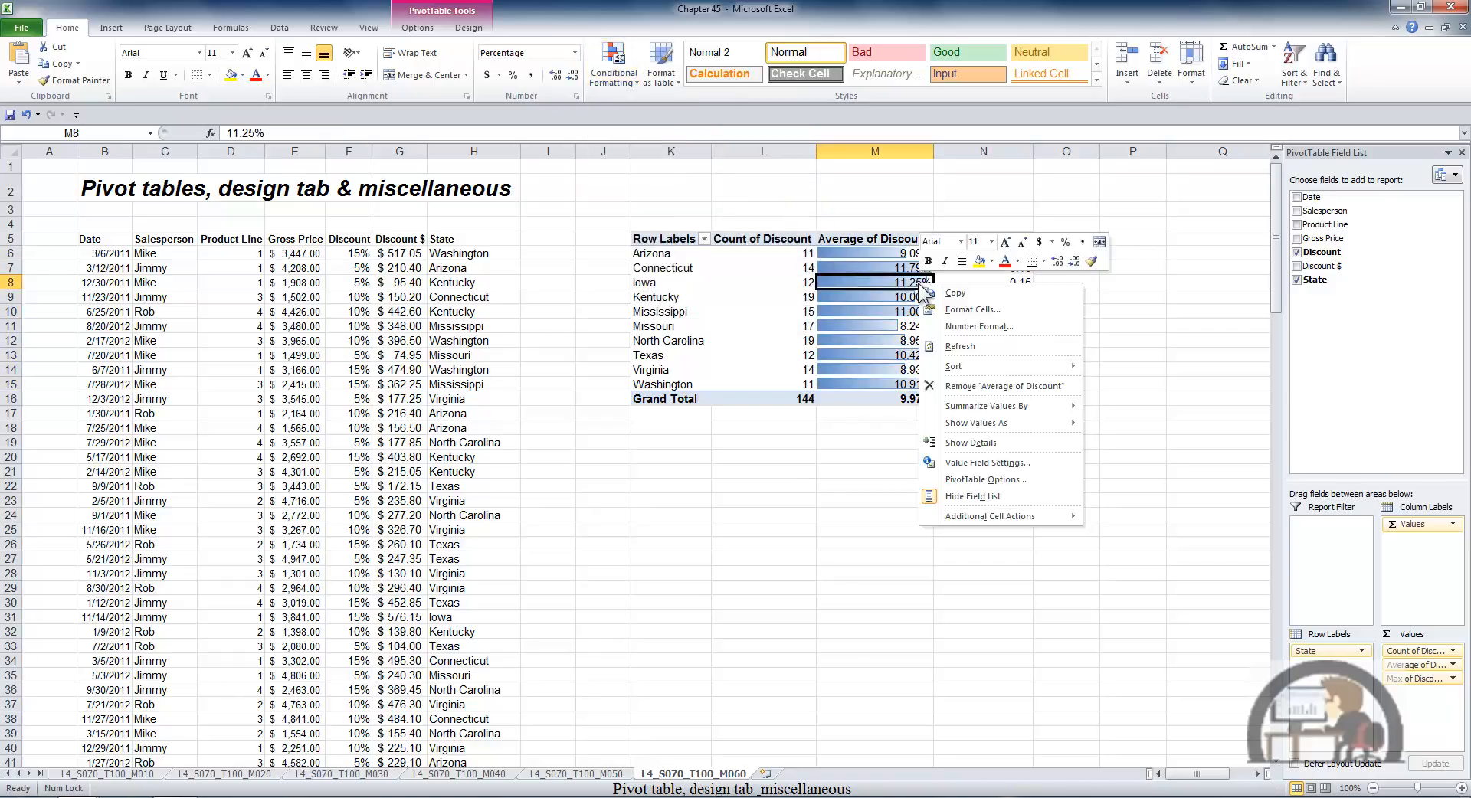
mouse_move(981, 407)
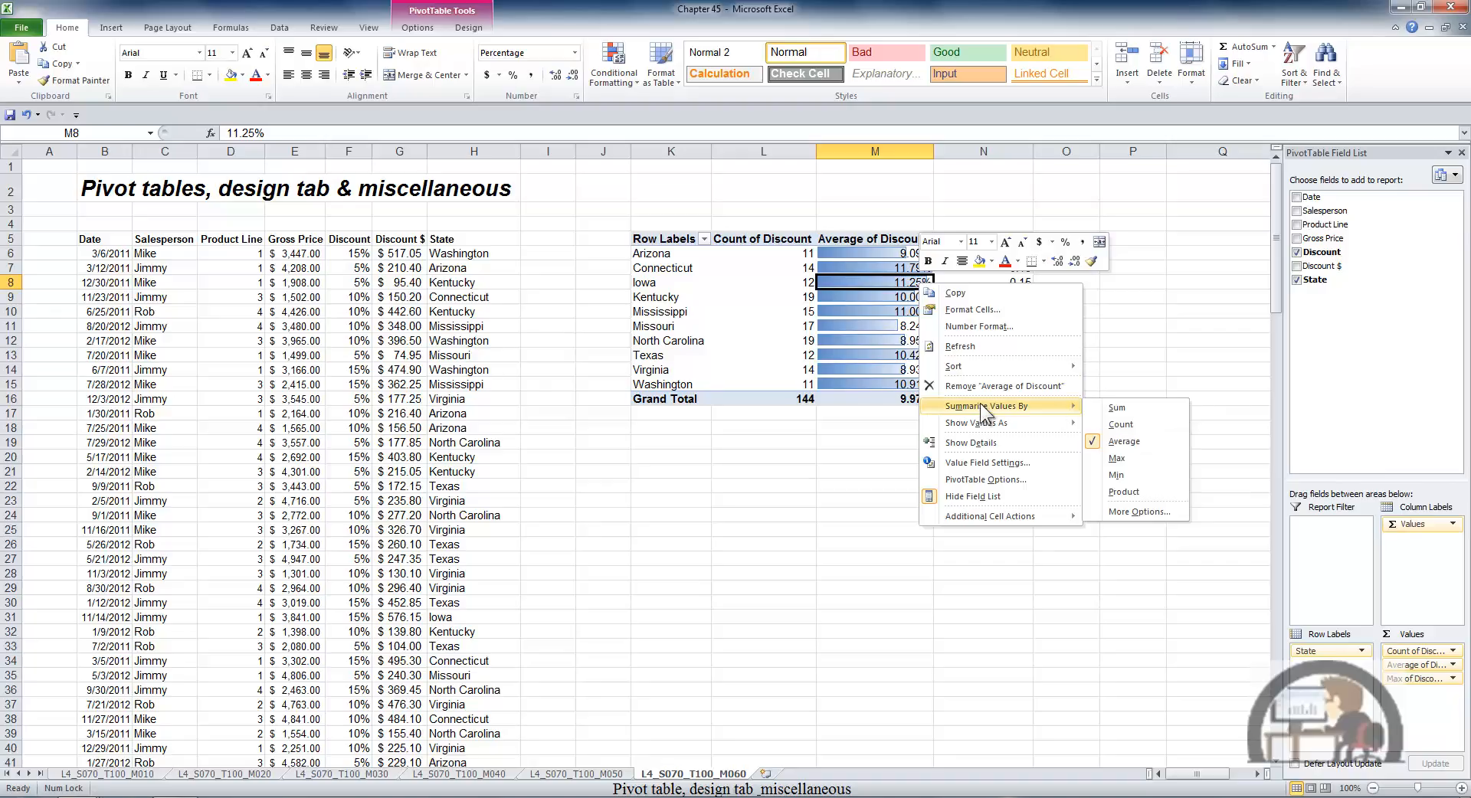
left_click(1121, 411)
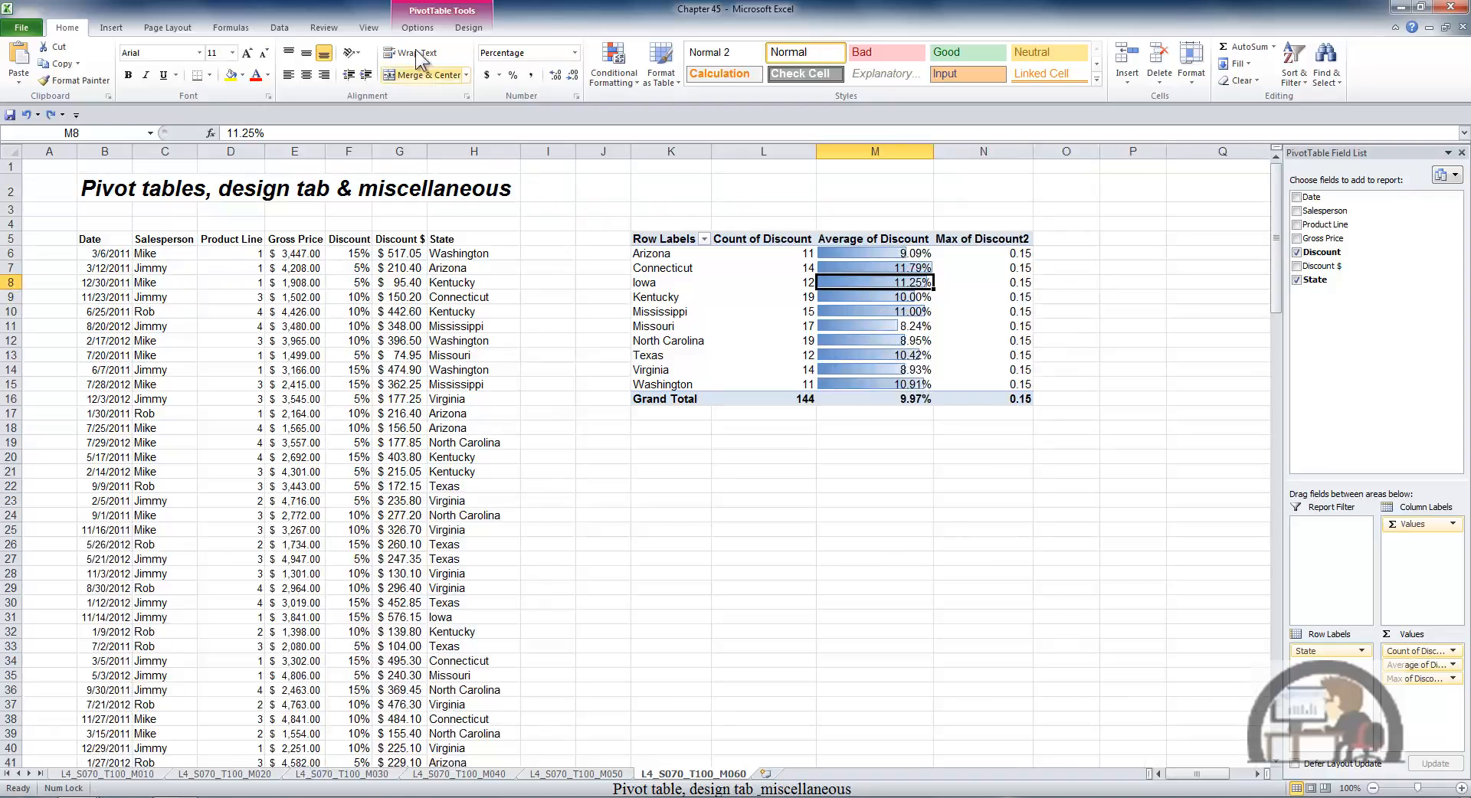
Select the entire PivotTable with the discount summaries and delete it from the worksheet
left_click(418, 27)
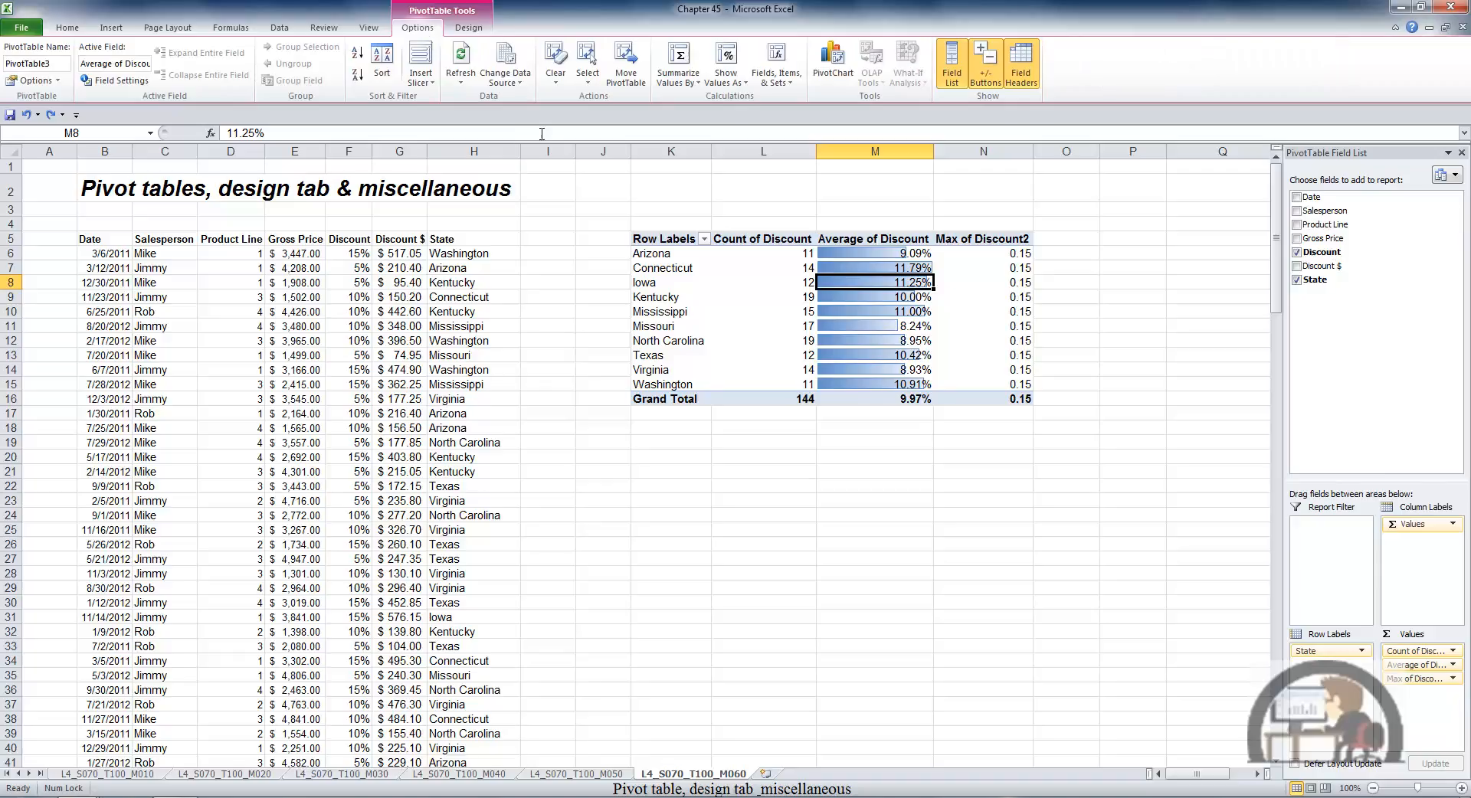
left_click(590, 79)
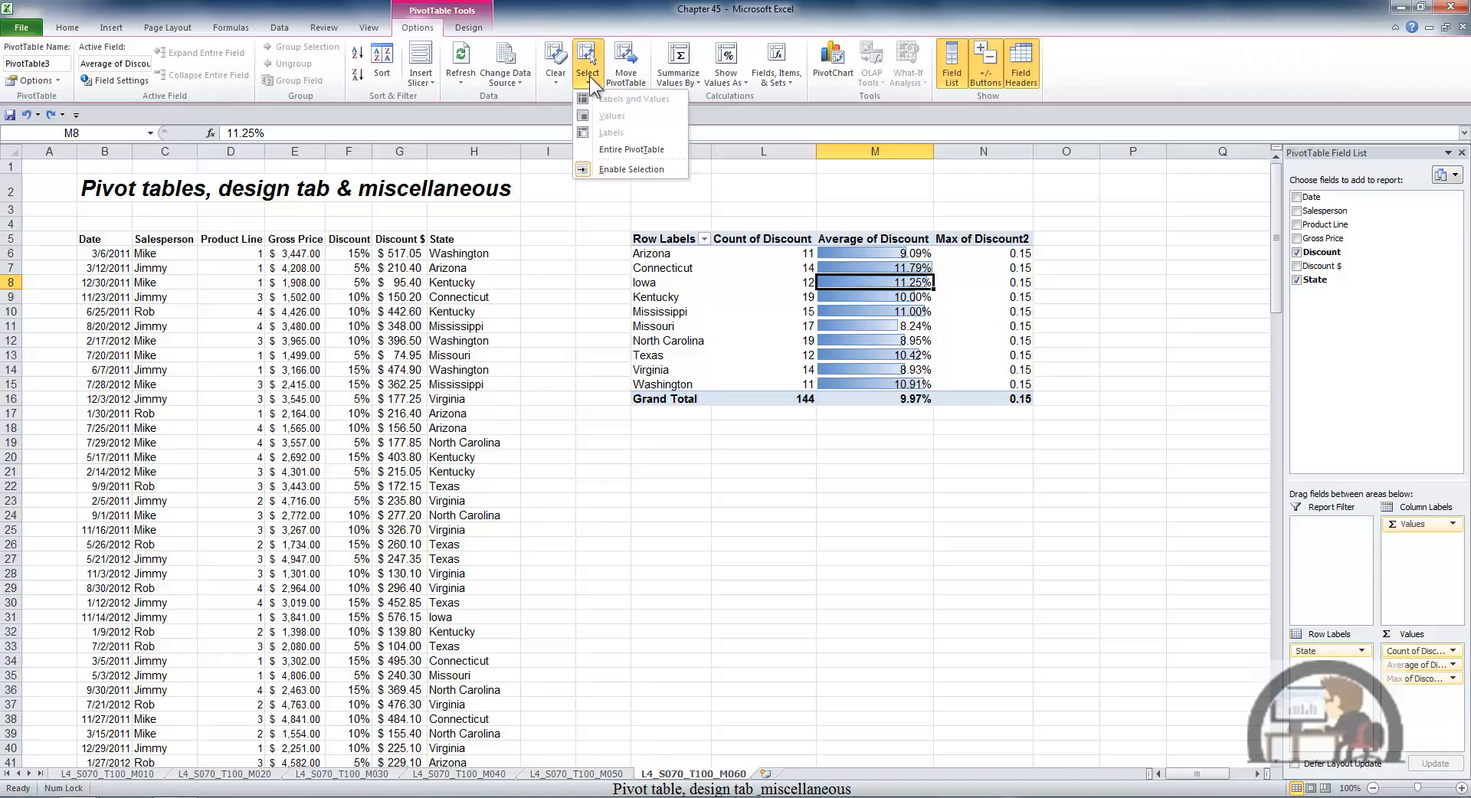
left_click(623, 148)
key("Delete")
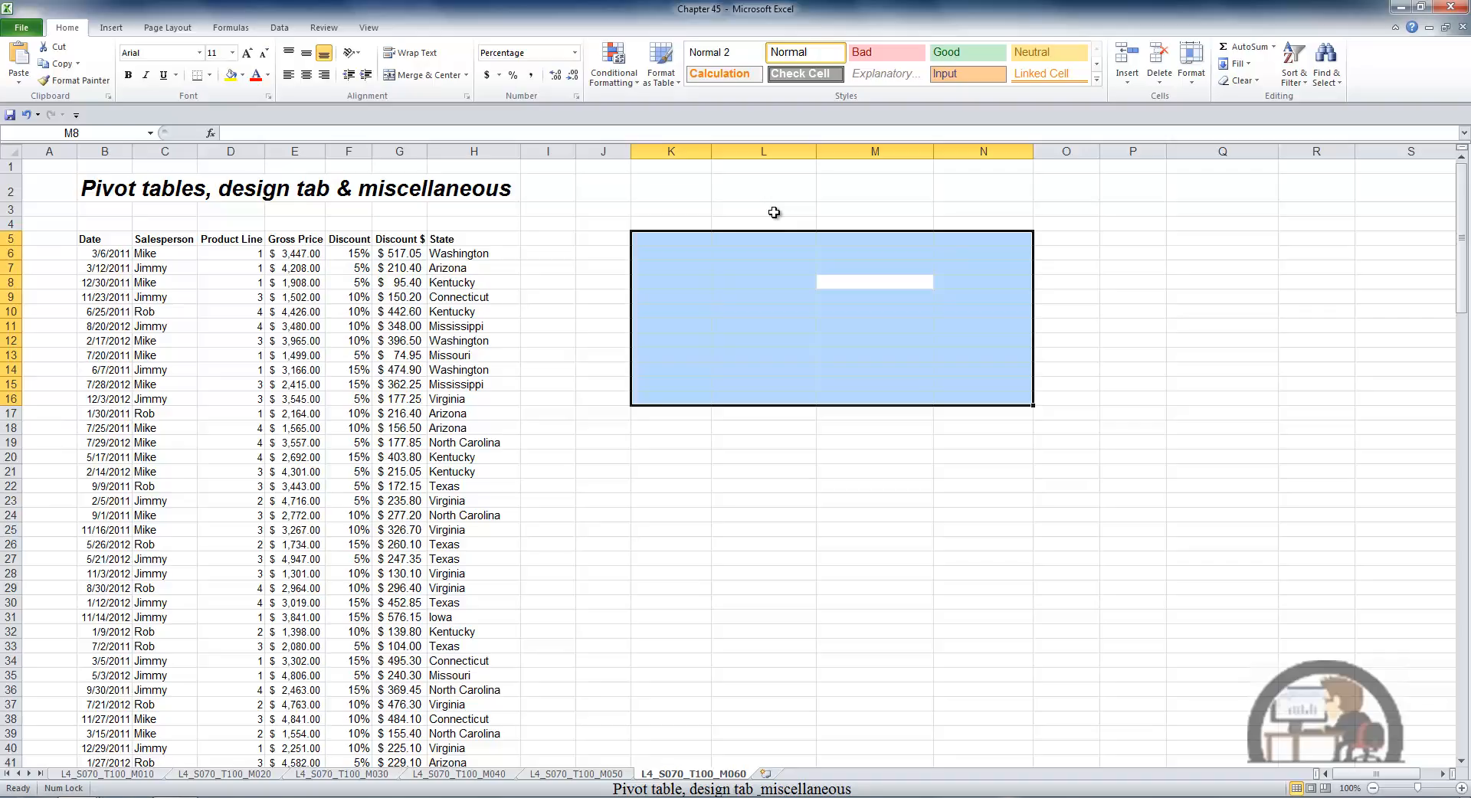
Create a new PivotTable from the data range B5:H149, placed on the existing worksheet at cell K6
left_click(166, 341)
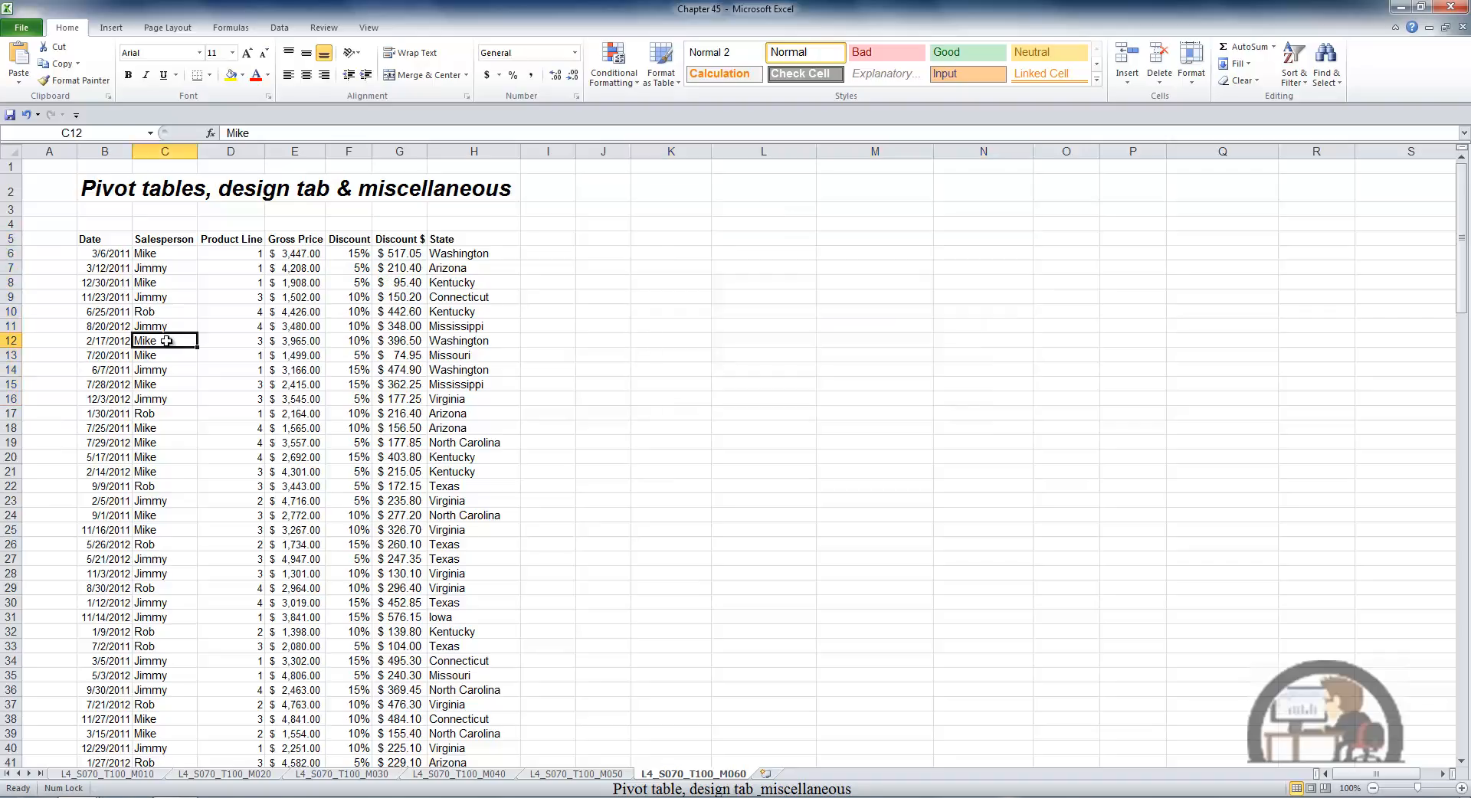
left_click(111, 28)
left_click(34, 67)
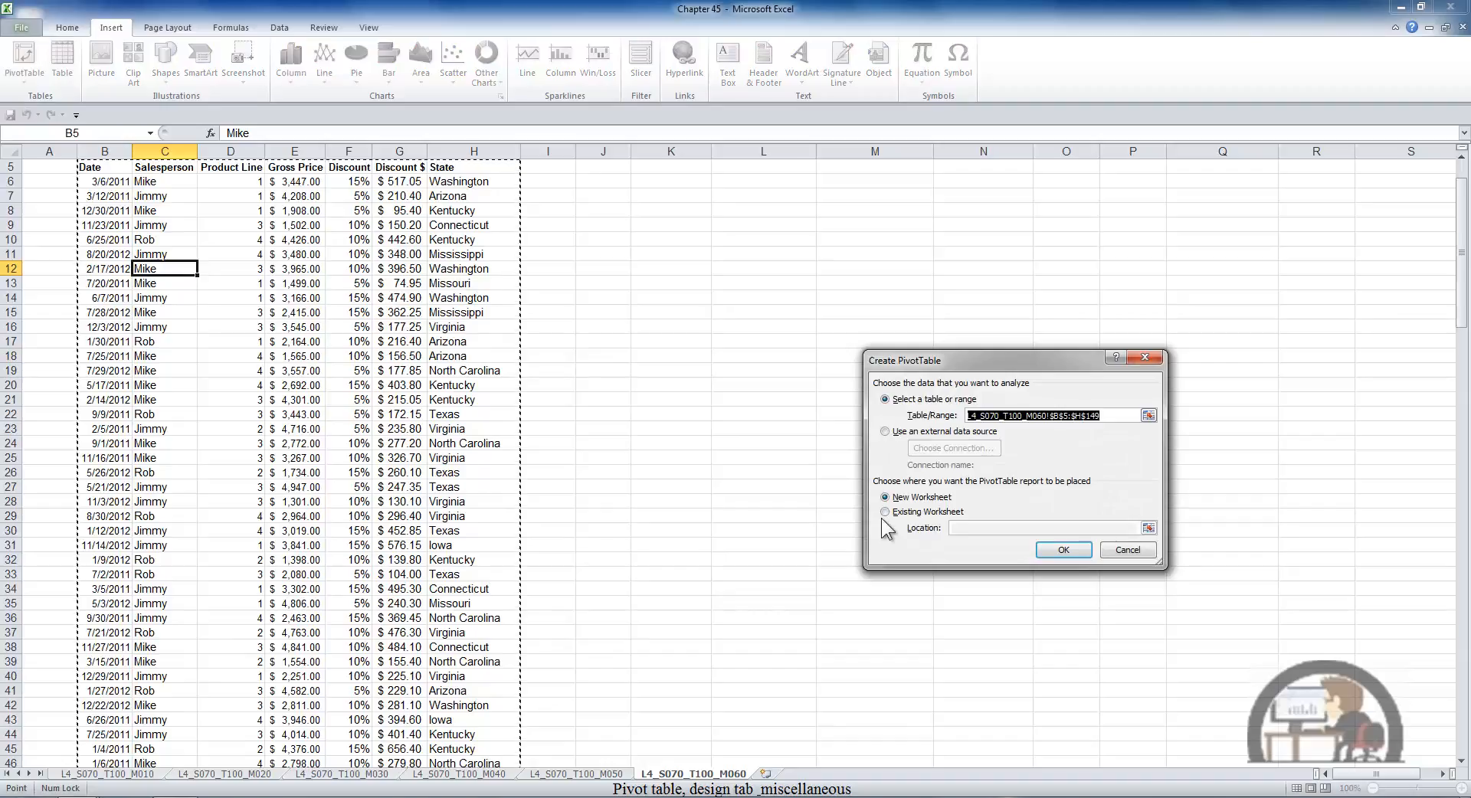
left_click(886, 512)
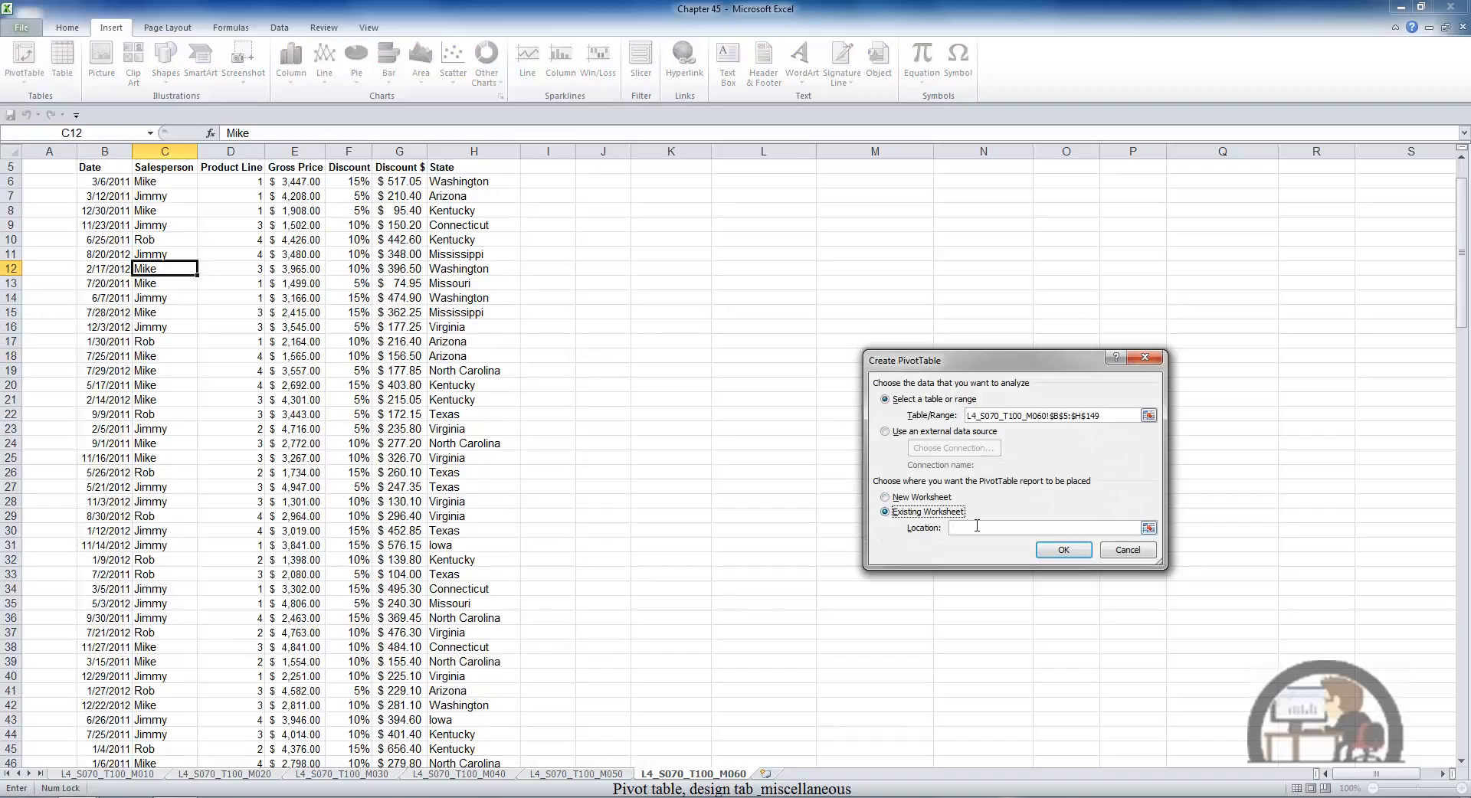
left_click(649, 182)
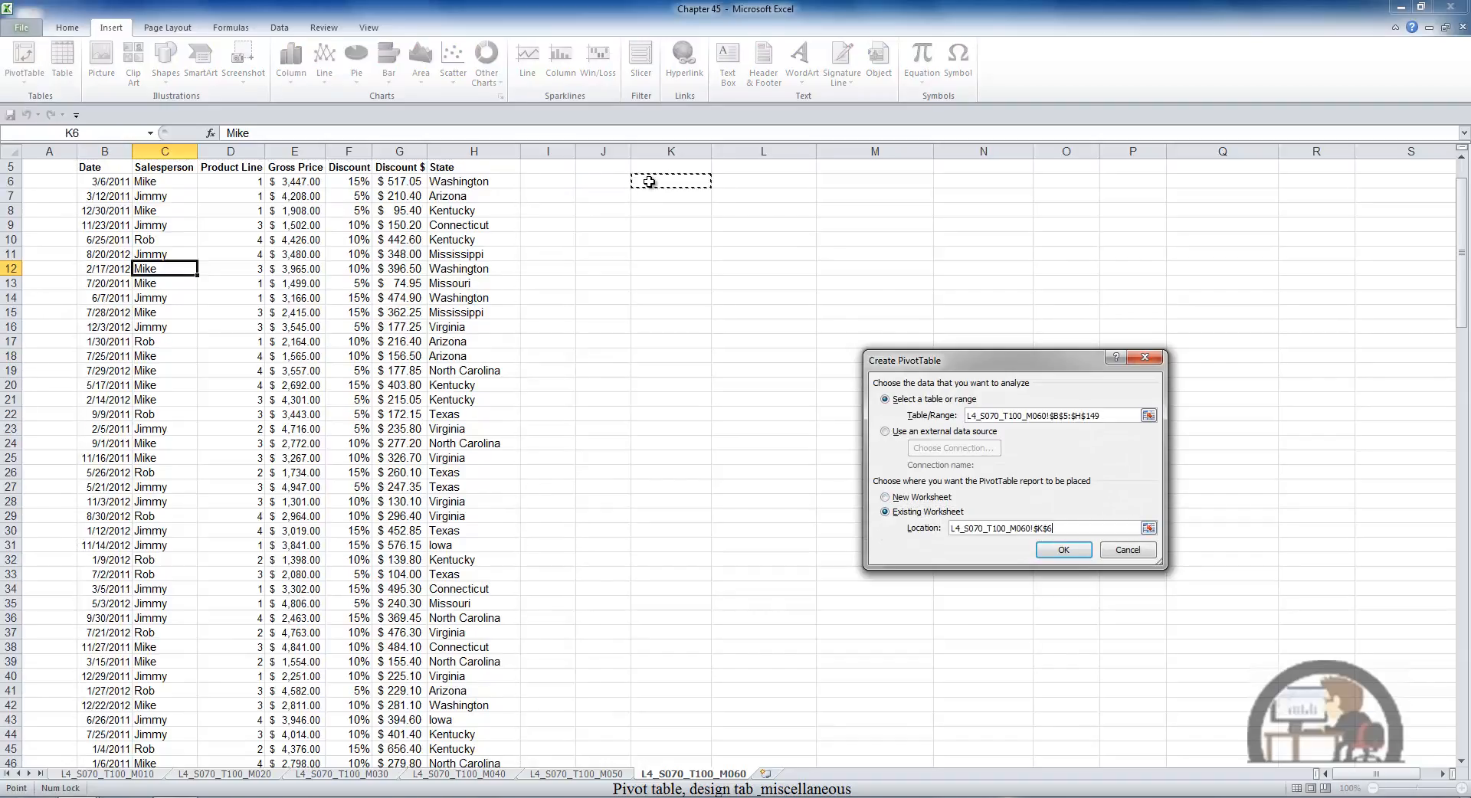
left_click(1064, 551)
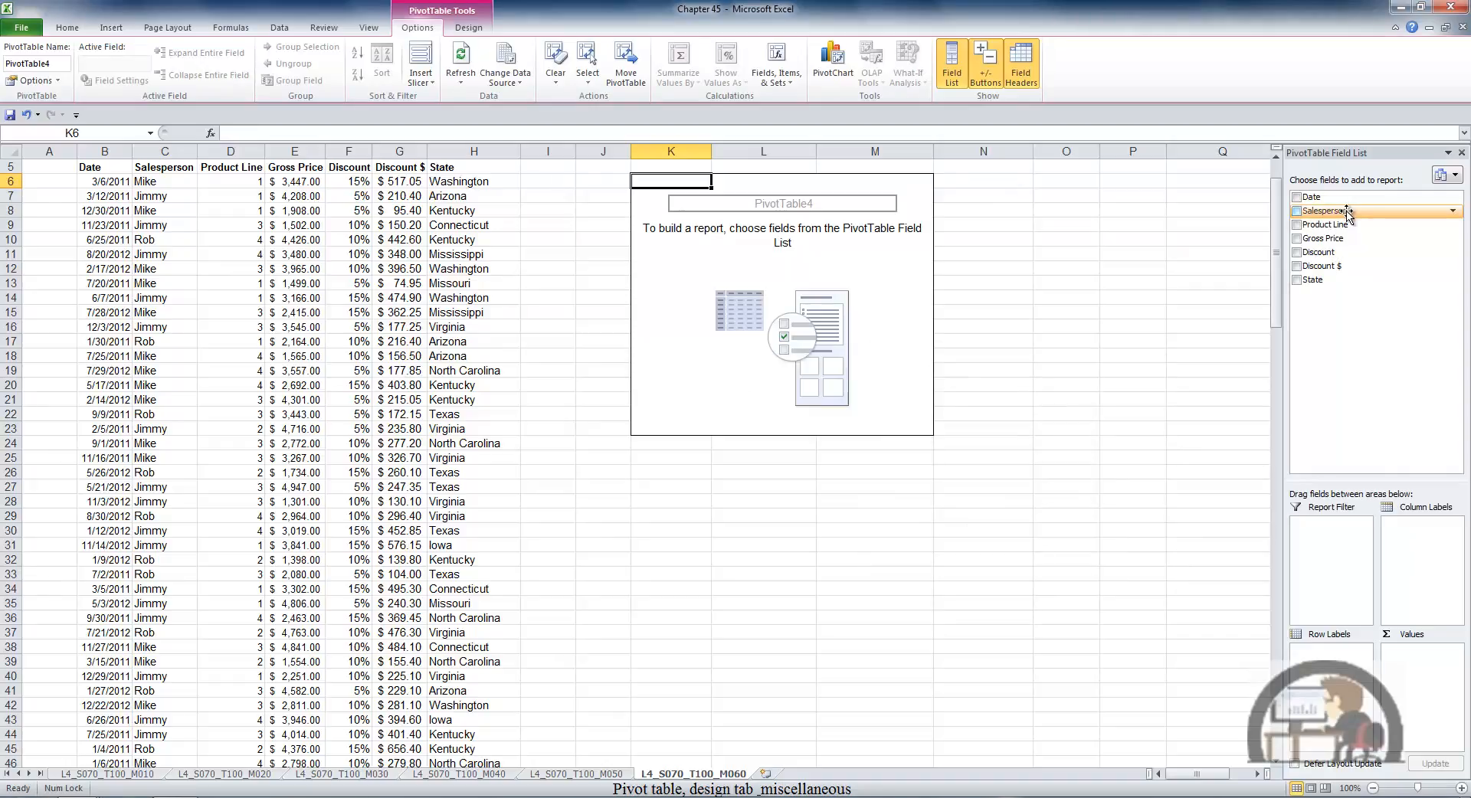
Add Salesperson and State as row fields and Gross Price as a summed value to the PivotTable at K6
left_click(1298, 212)
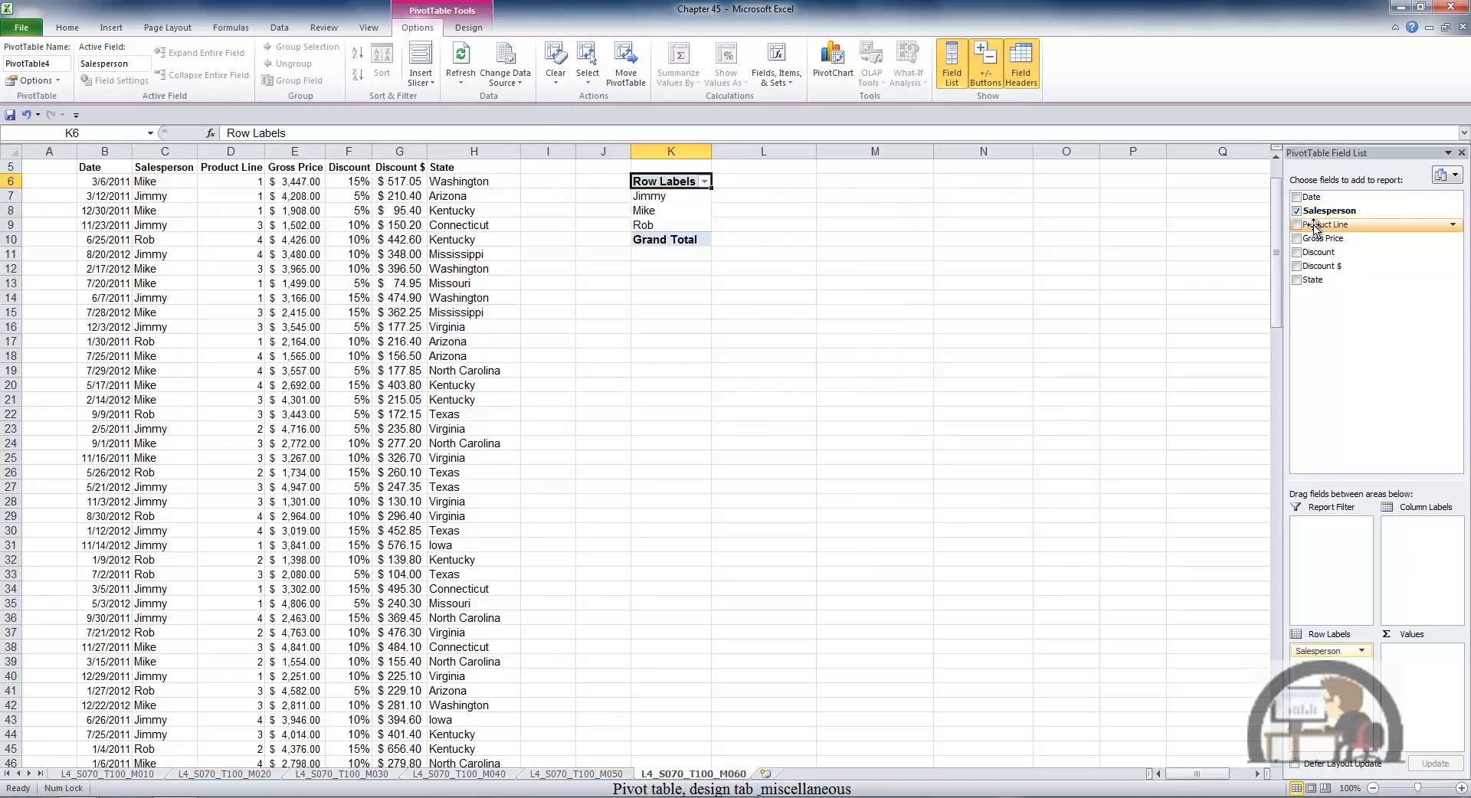
left_click(1297, 281)
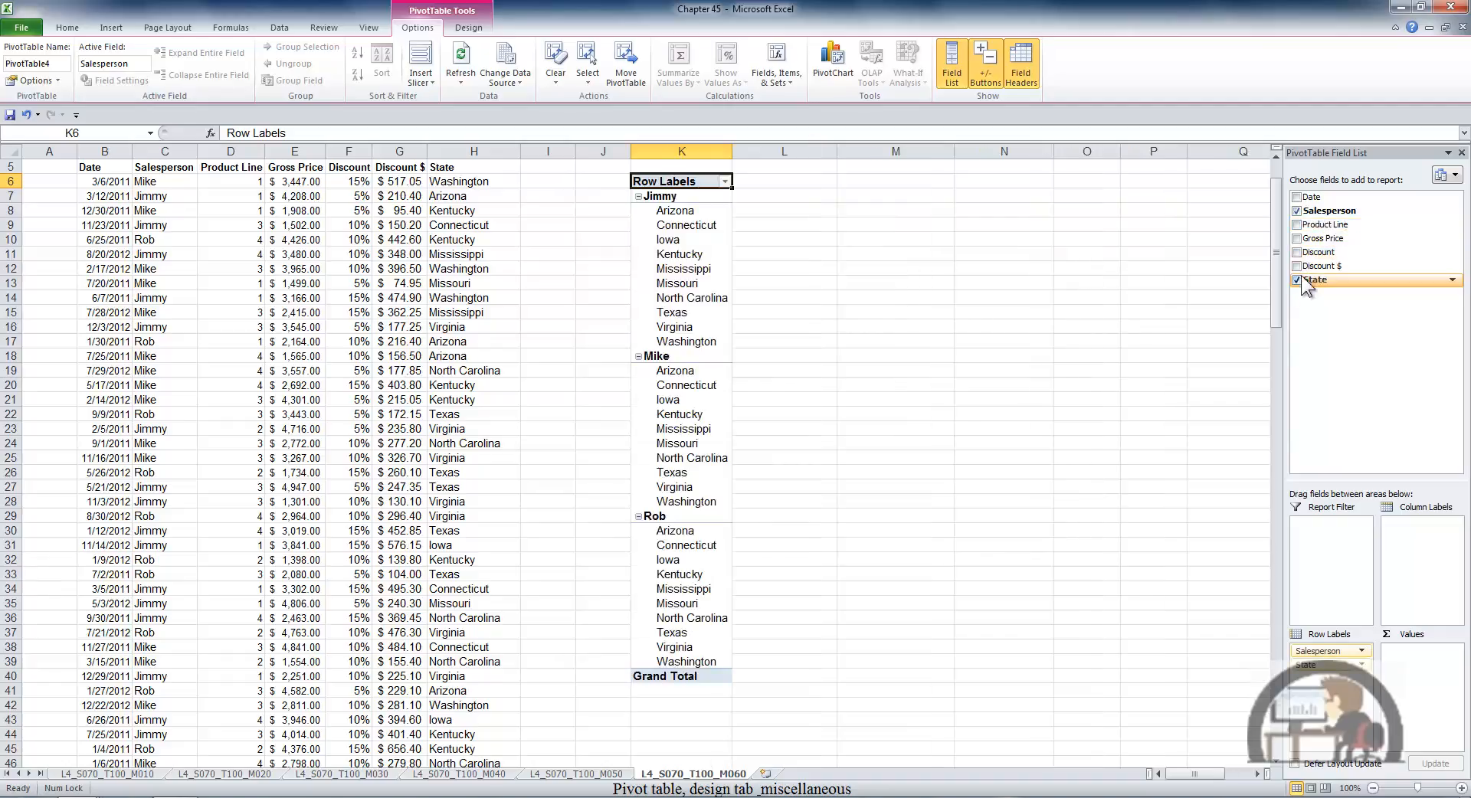
left_click(1297, 239)
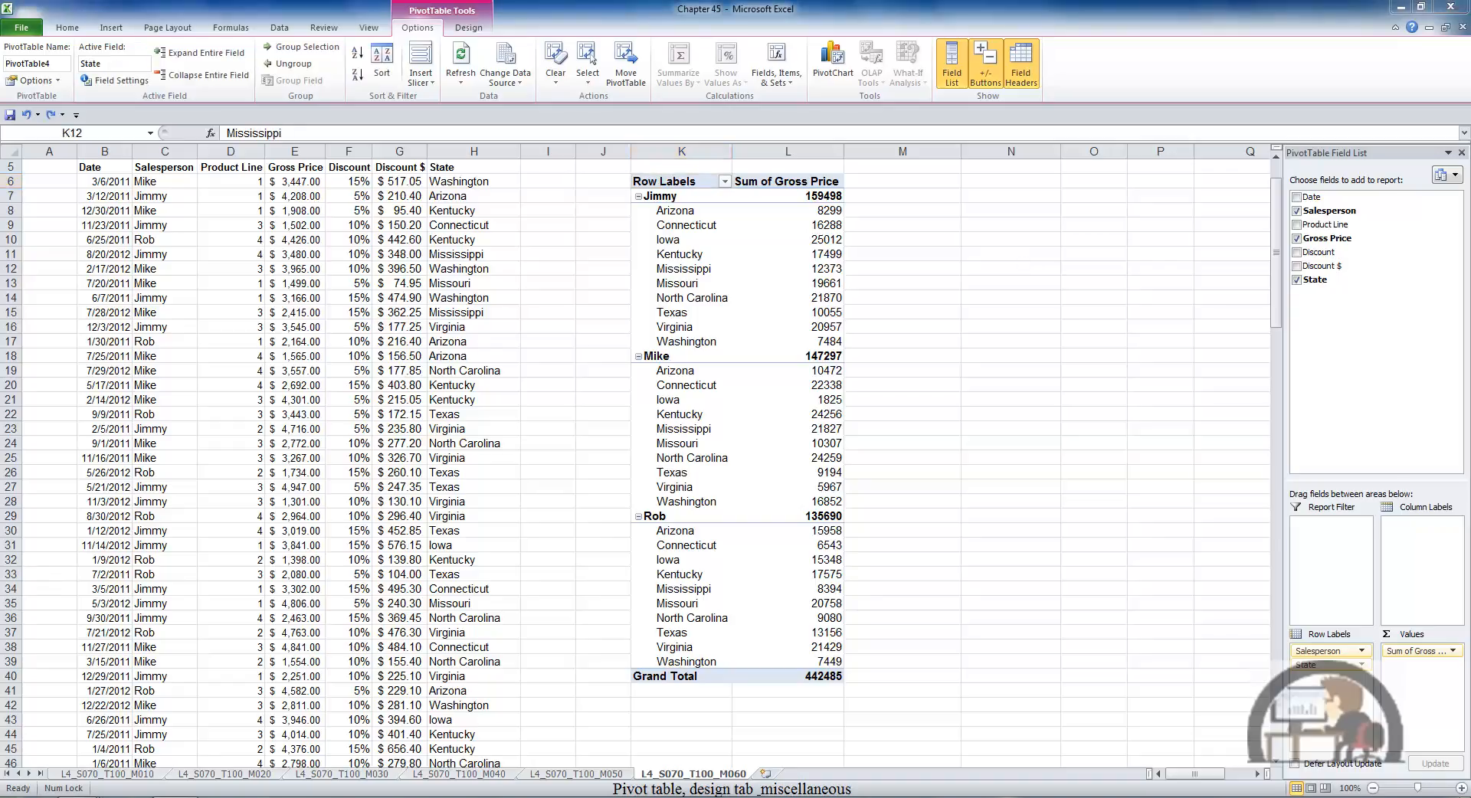
Copy the entire PivotTable to cell N6 and autofit columns N and O to their contents
left_click(689, 275)
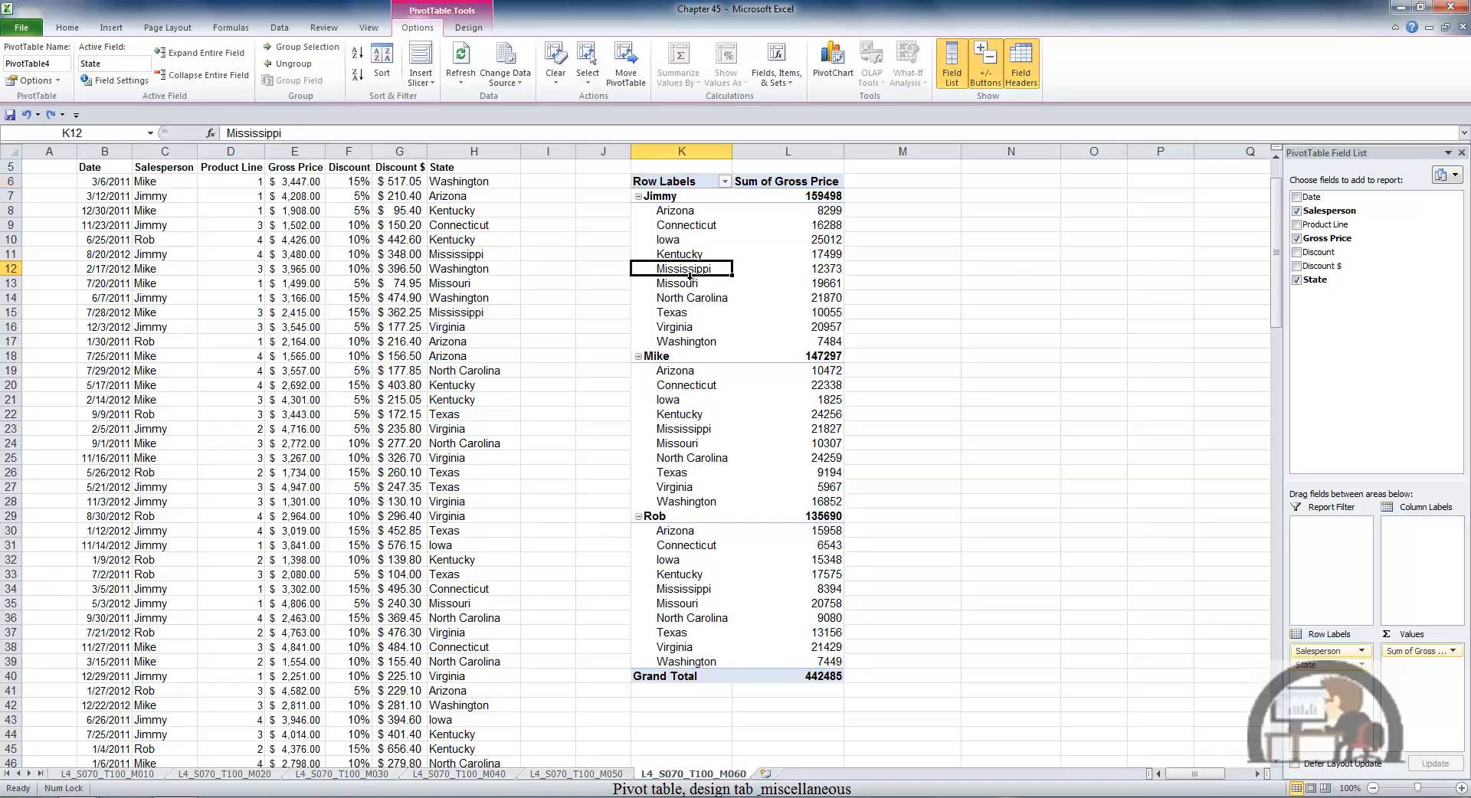
left_click(588, 76)
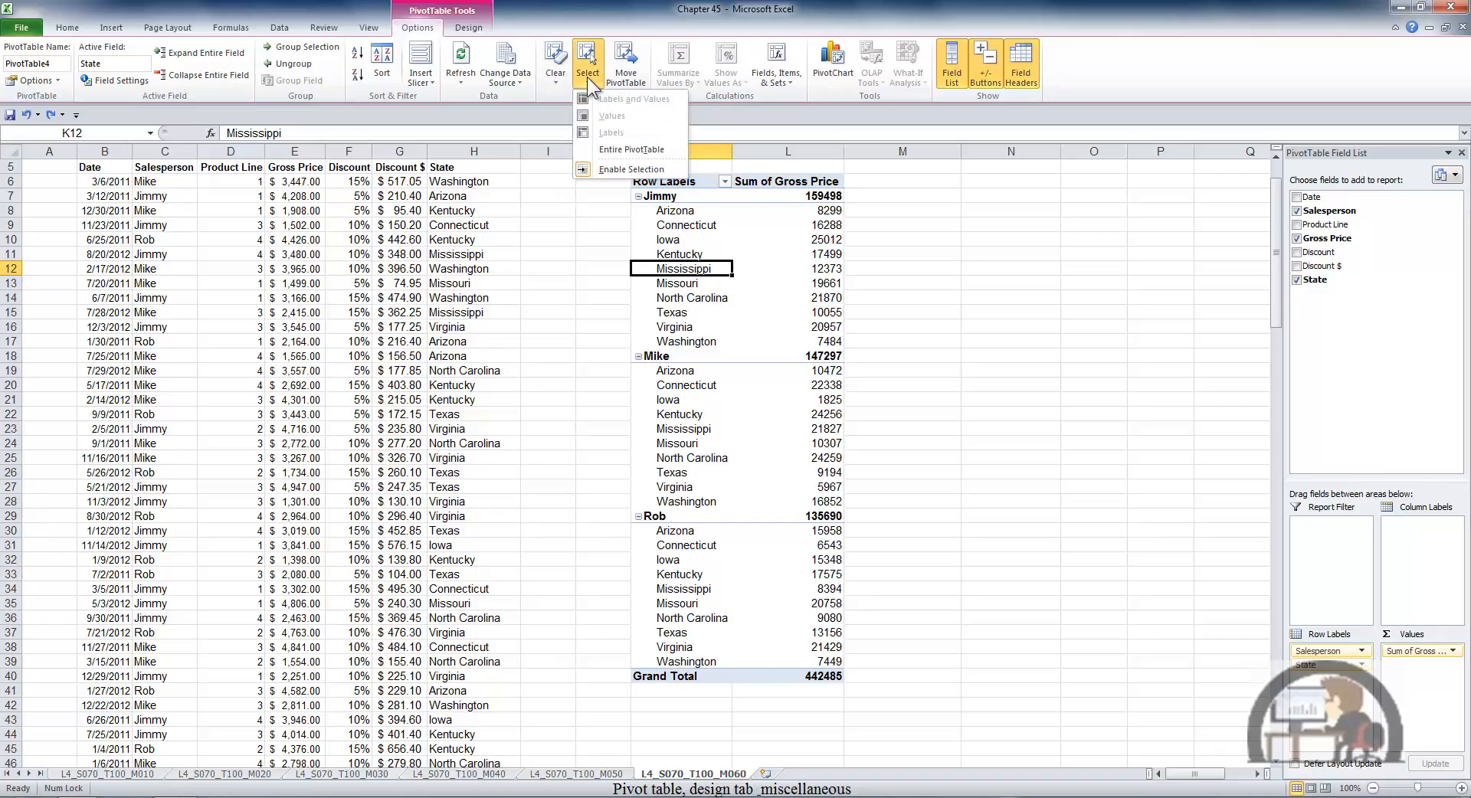
left_click(632, 149)
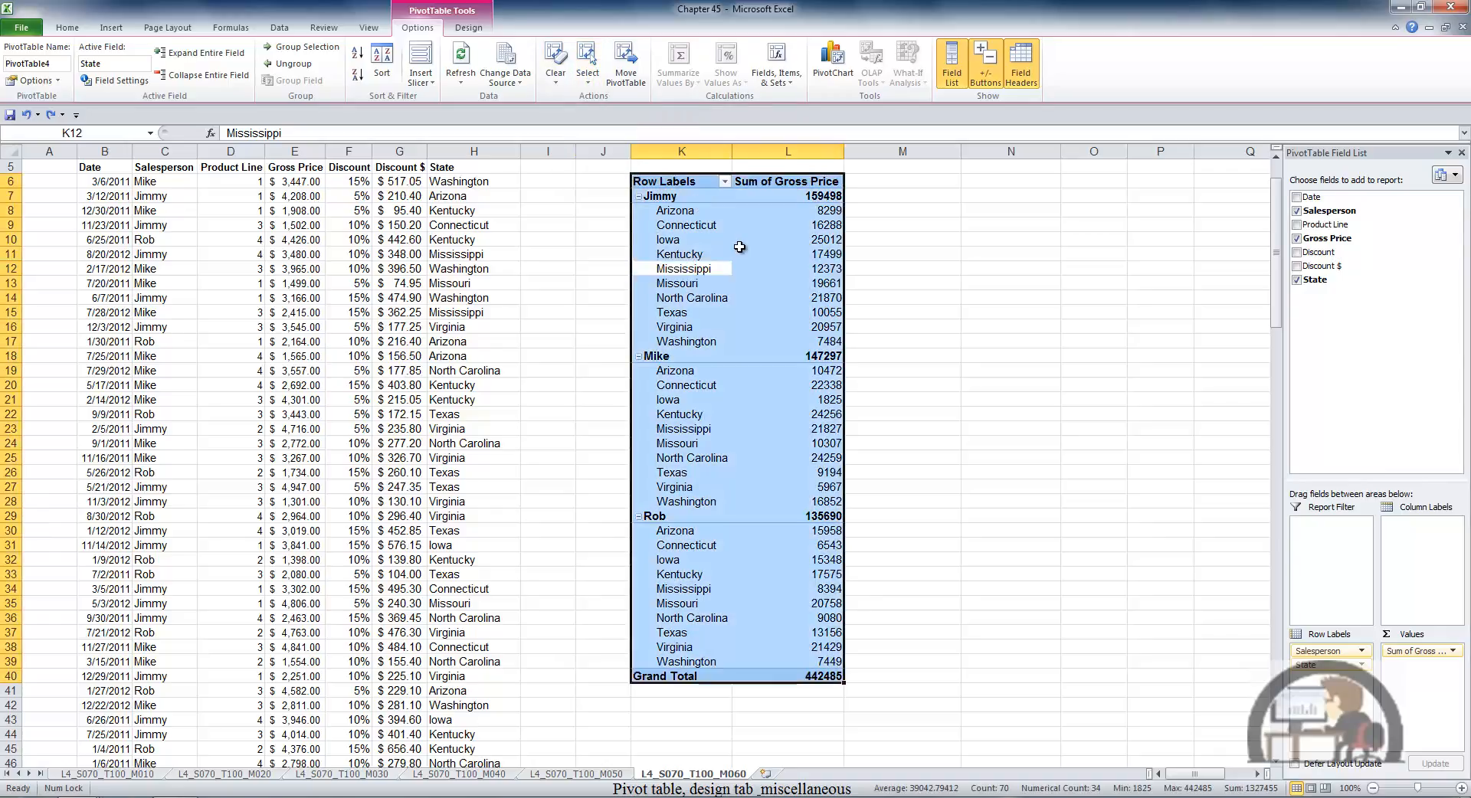
key("ctrl+c")
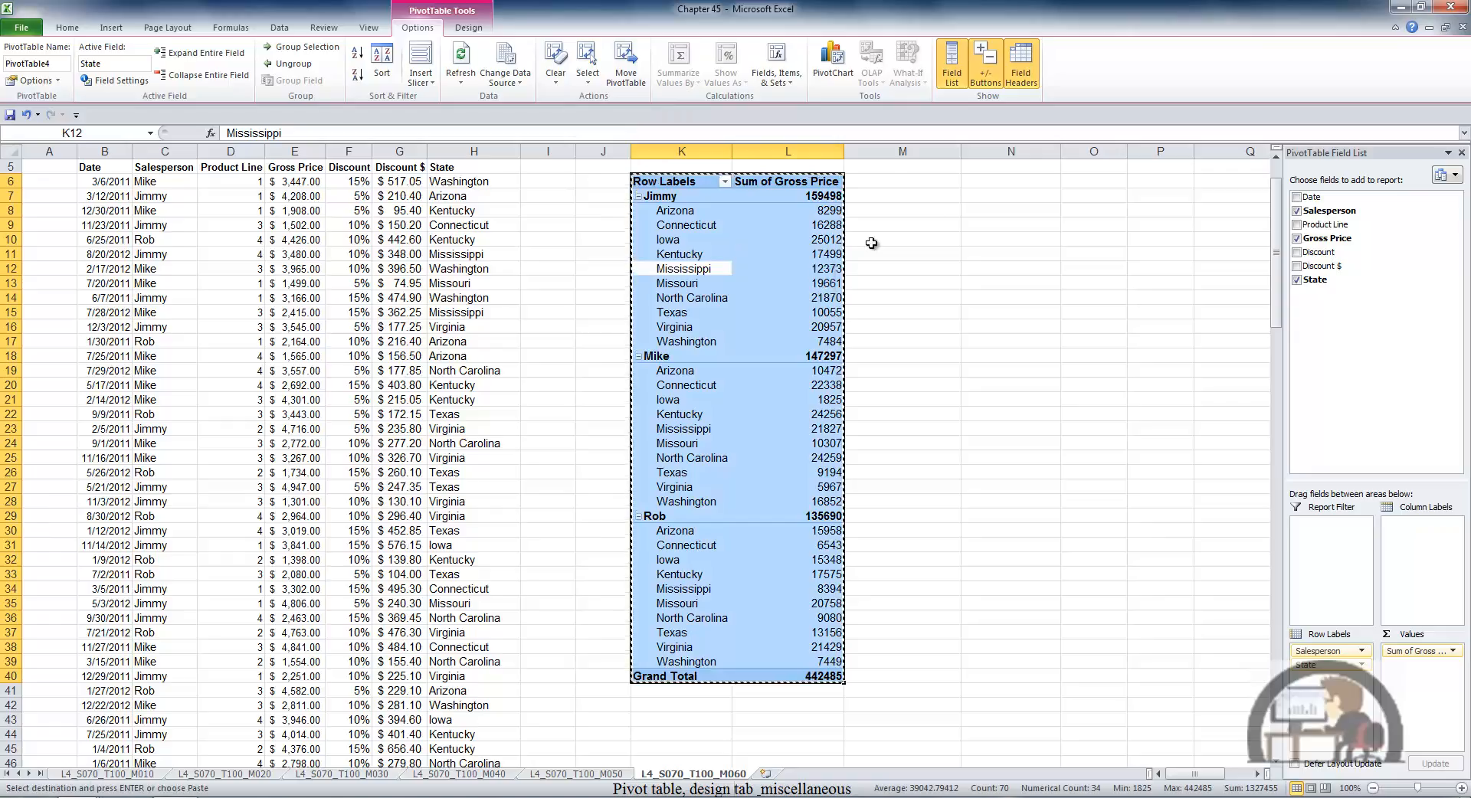
left_click(1005, 180)
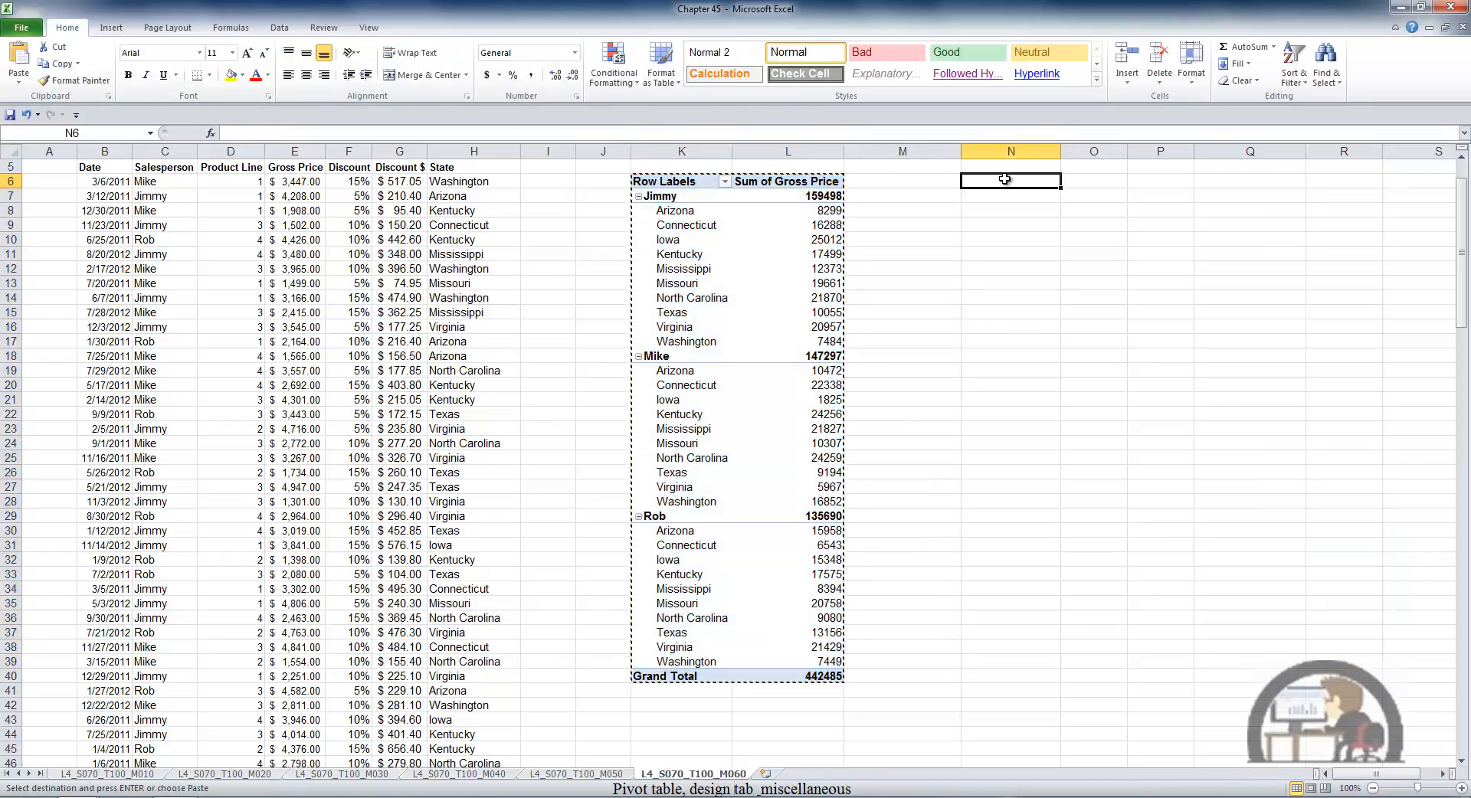
key("ctrl+v")
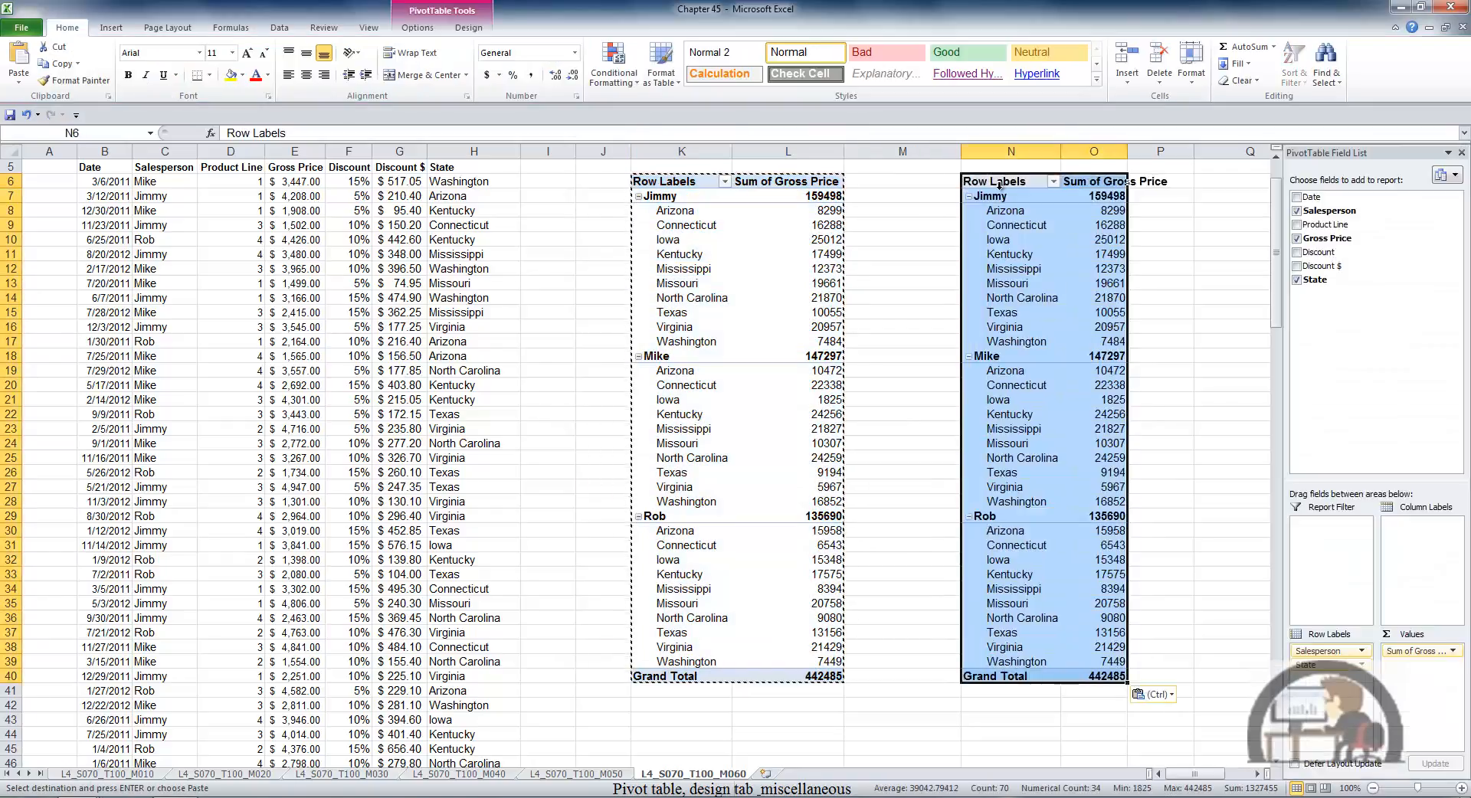
left_click_drag(999, 155, 1095, 152)
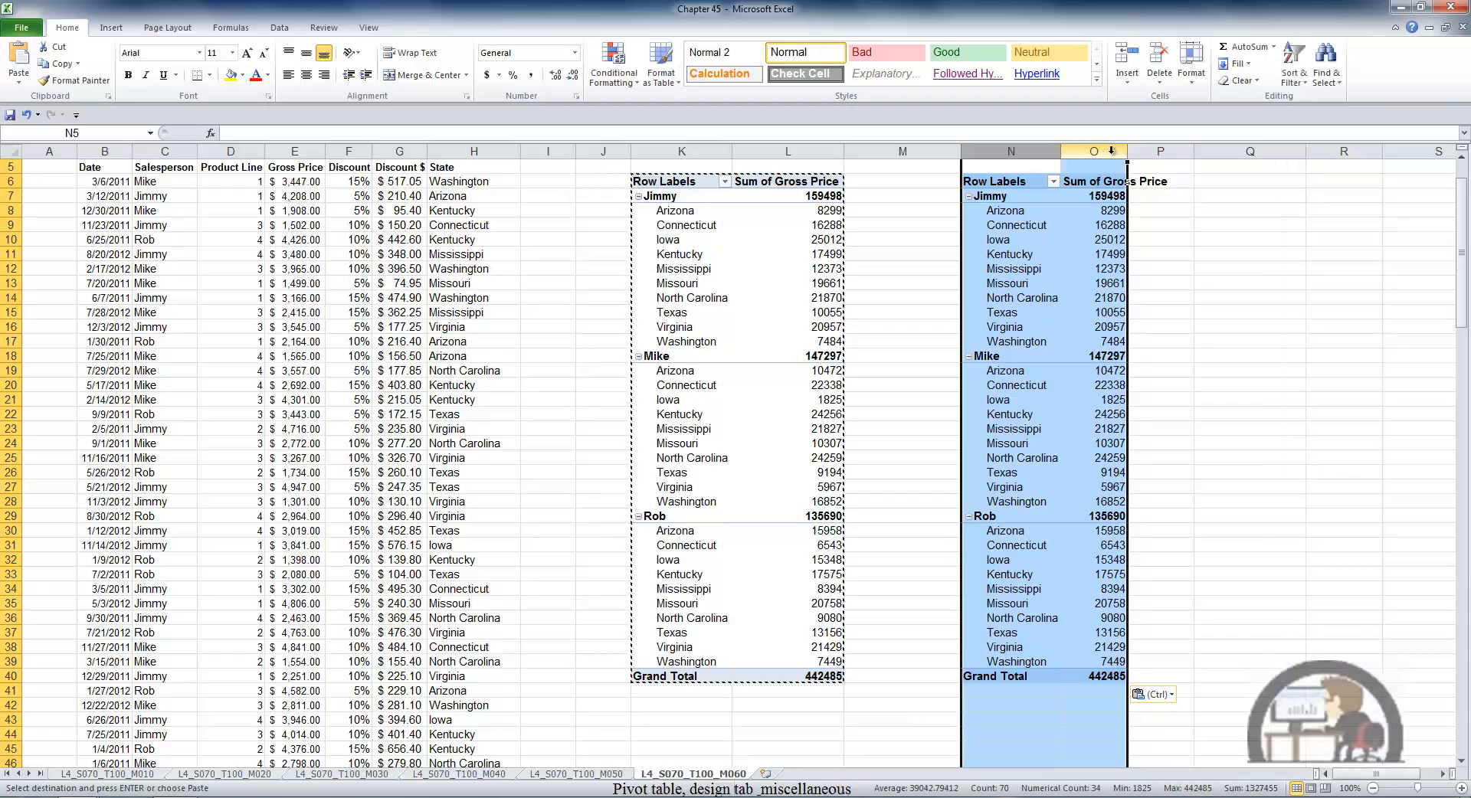
double_click(1128, 152)
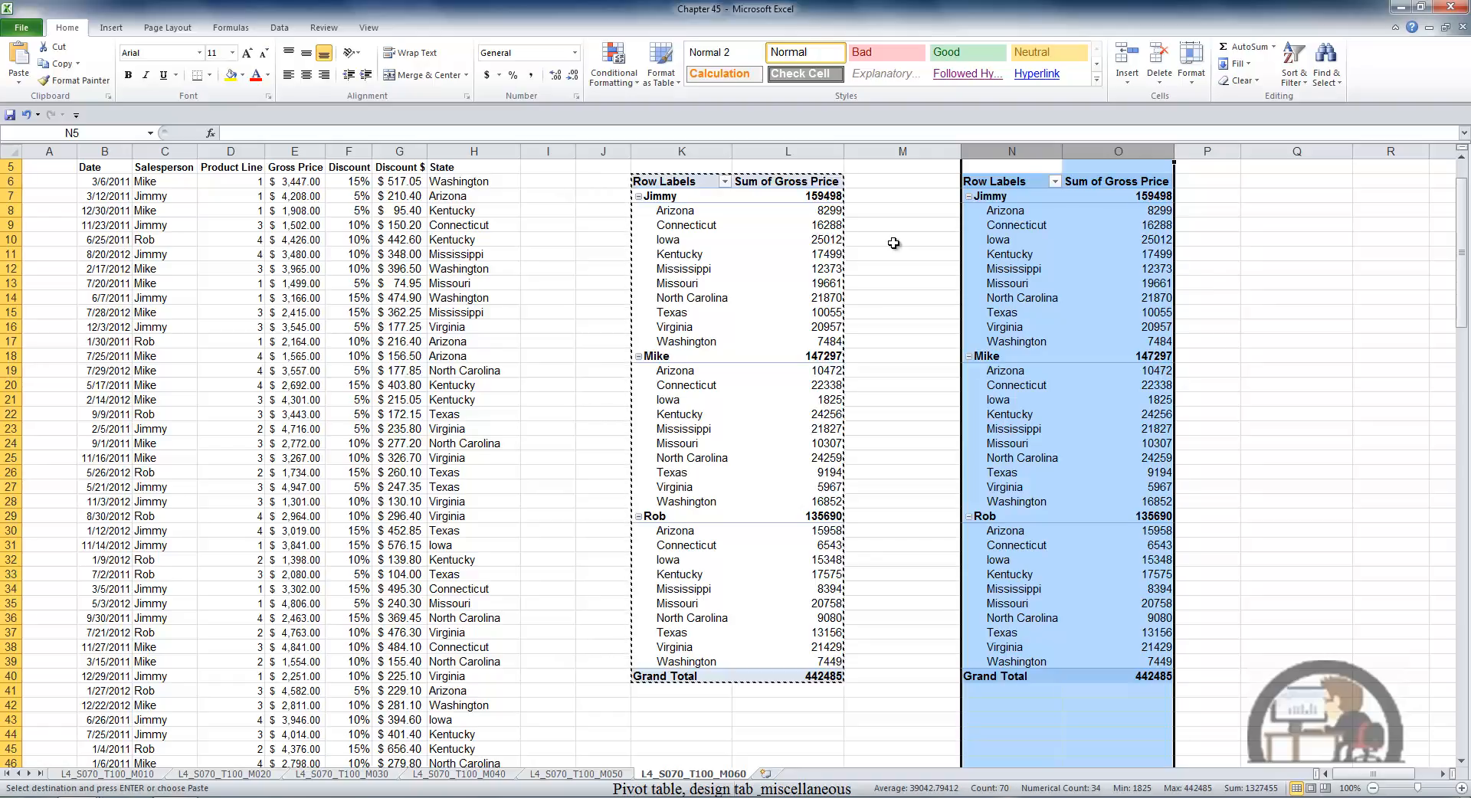
Group the states Arizona, Texas and Washington in the original PivotTable
left_click(686, 212)
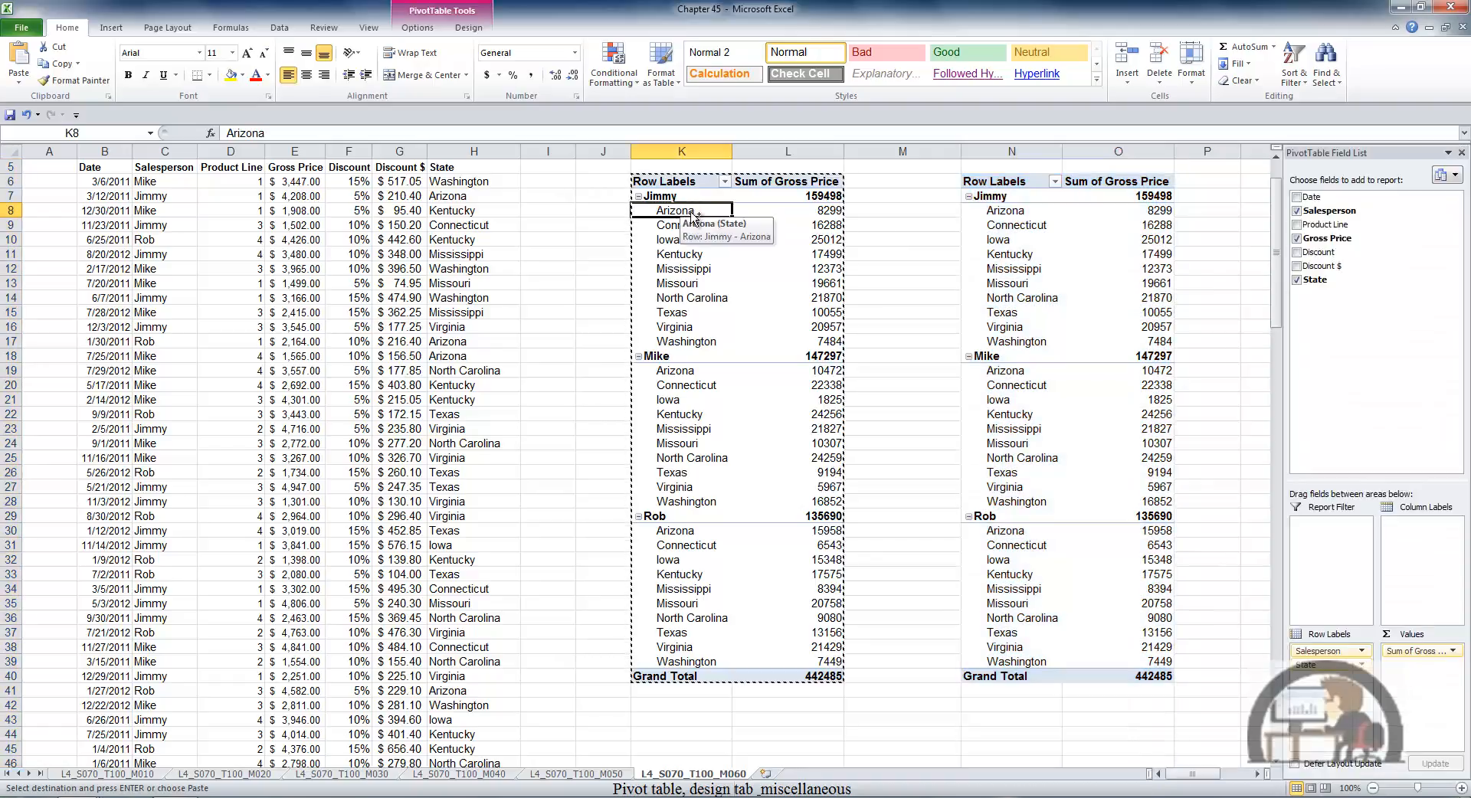
left_click(691, 312, "ctrl")
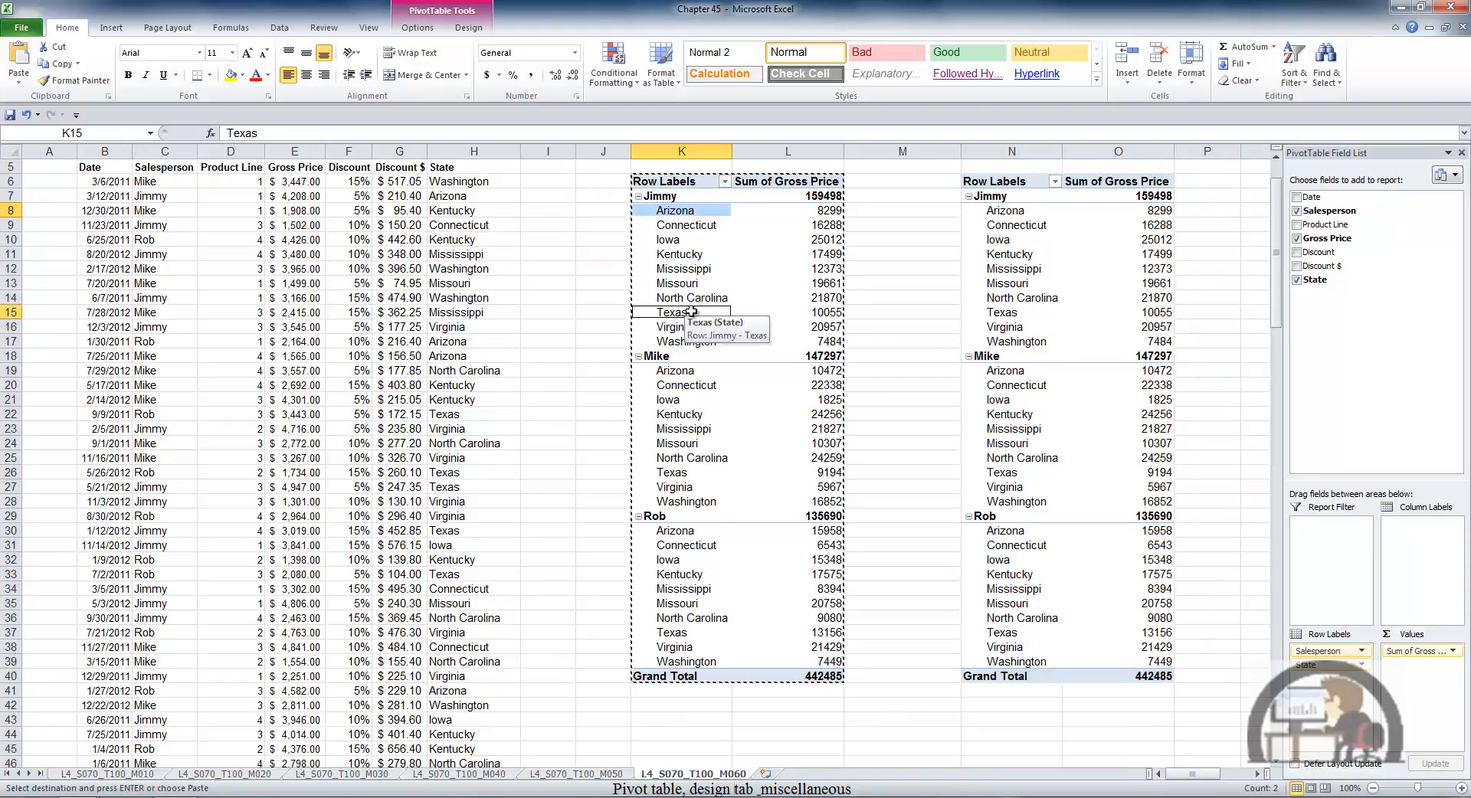
left_click(693, 343, "ctrl")
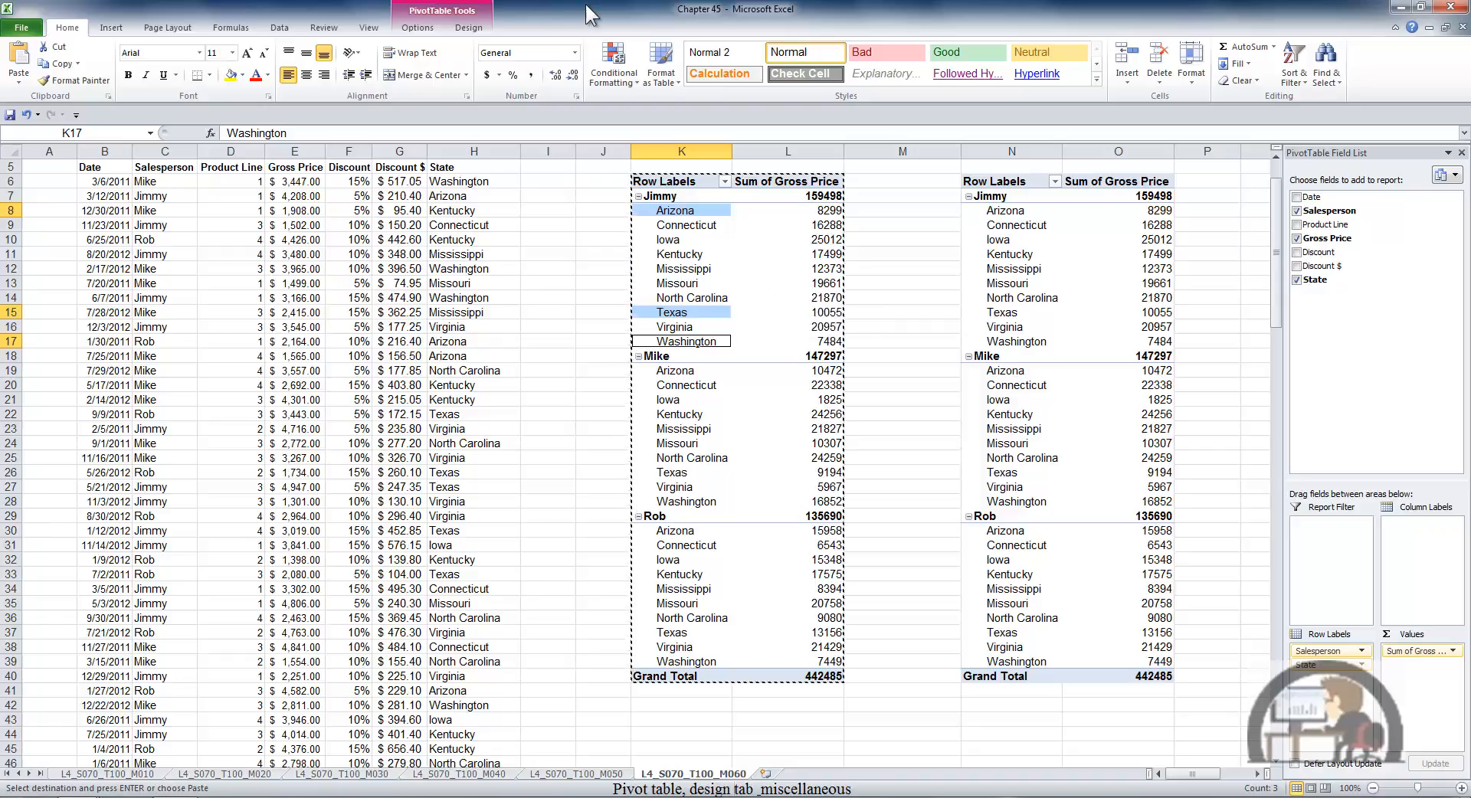
left_click(423, 30)
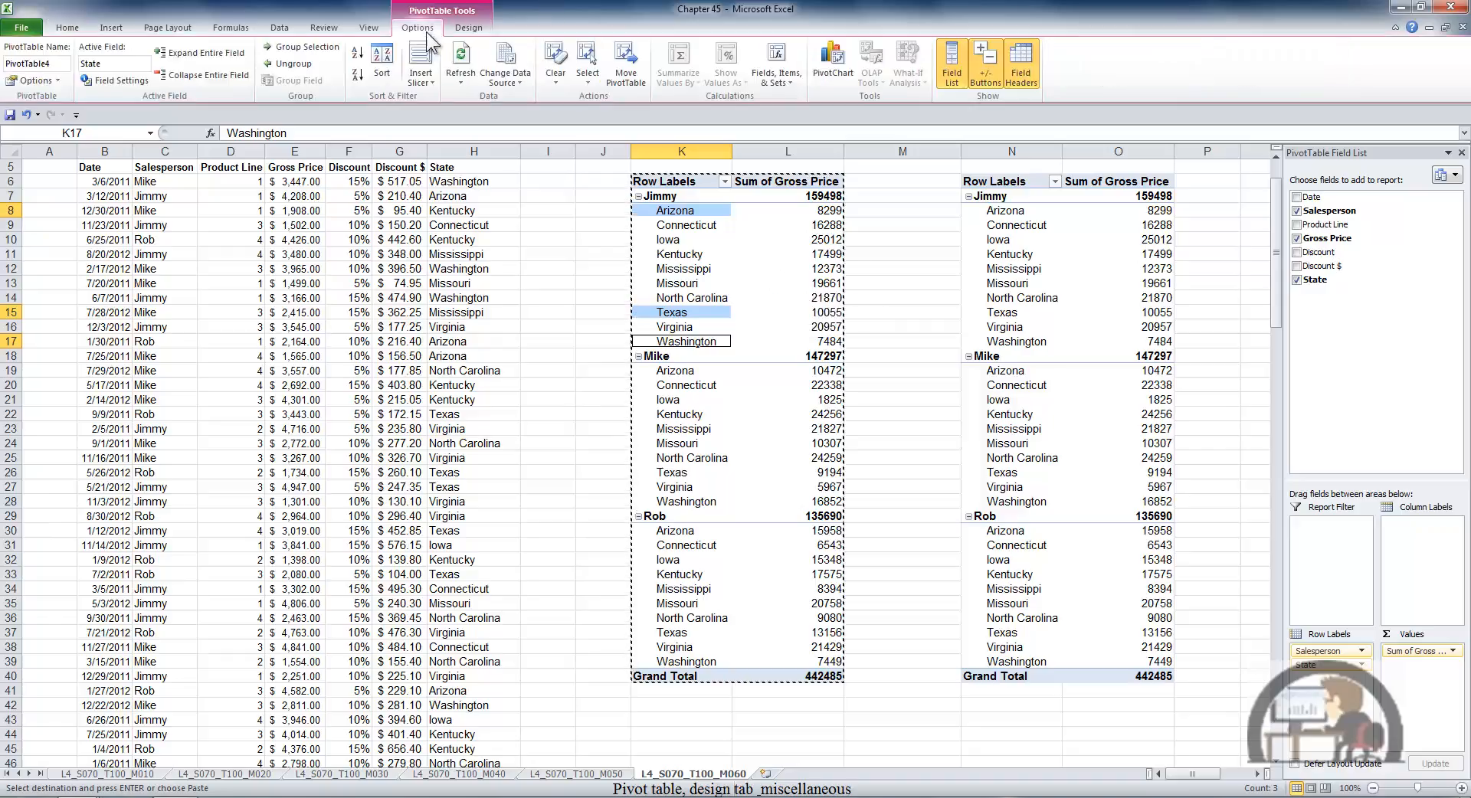
left_click(305, 49)
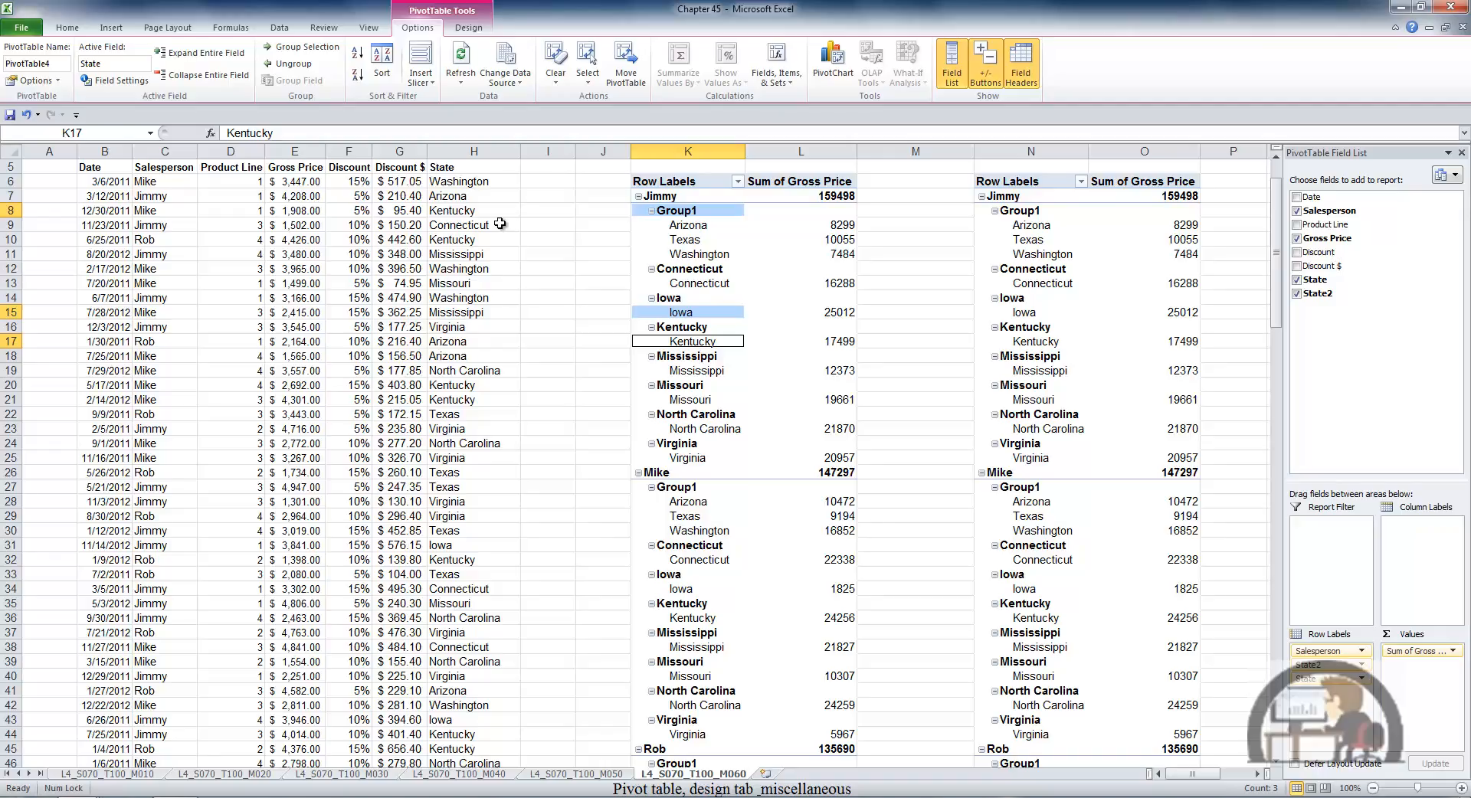
Give the whole sales data range B5:H149 two range names, Data1 and Data2
left_click(184, 254)
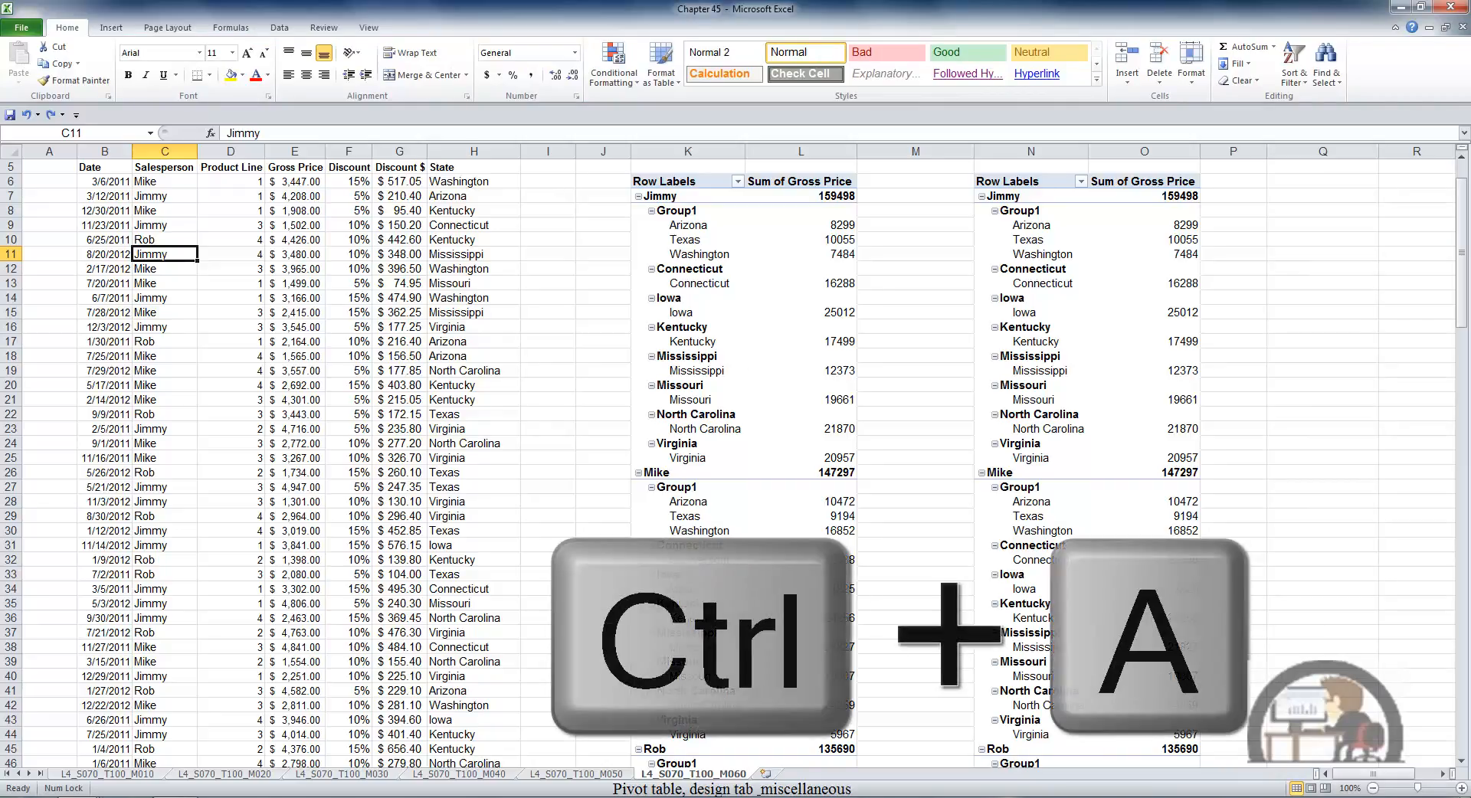
key("ctrl+a")
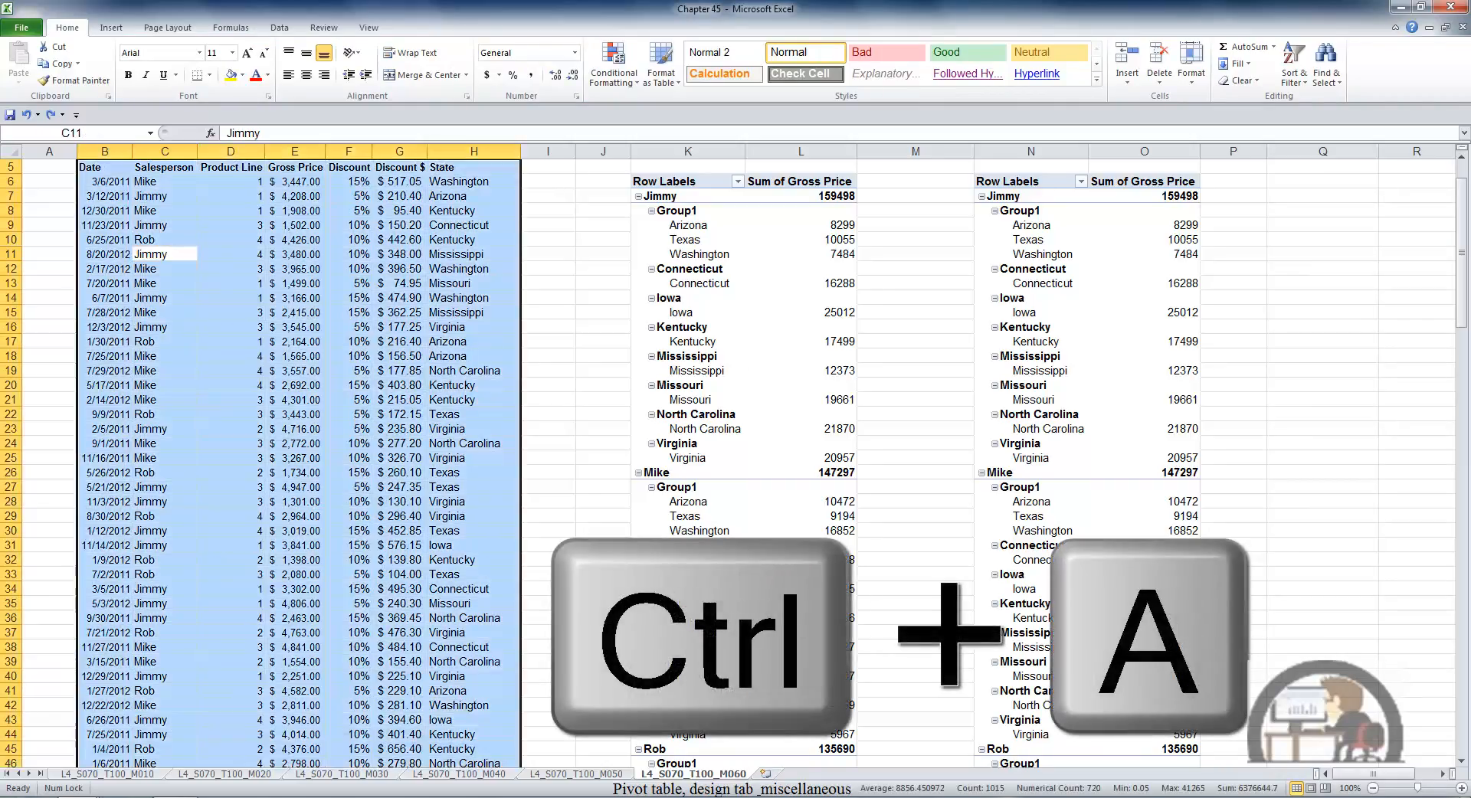
left_click(116, 135)
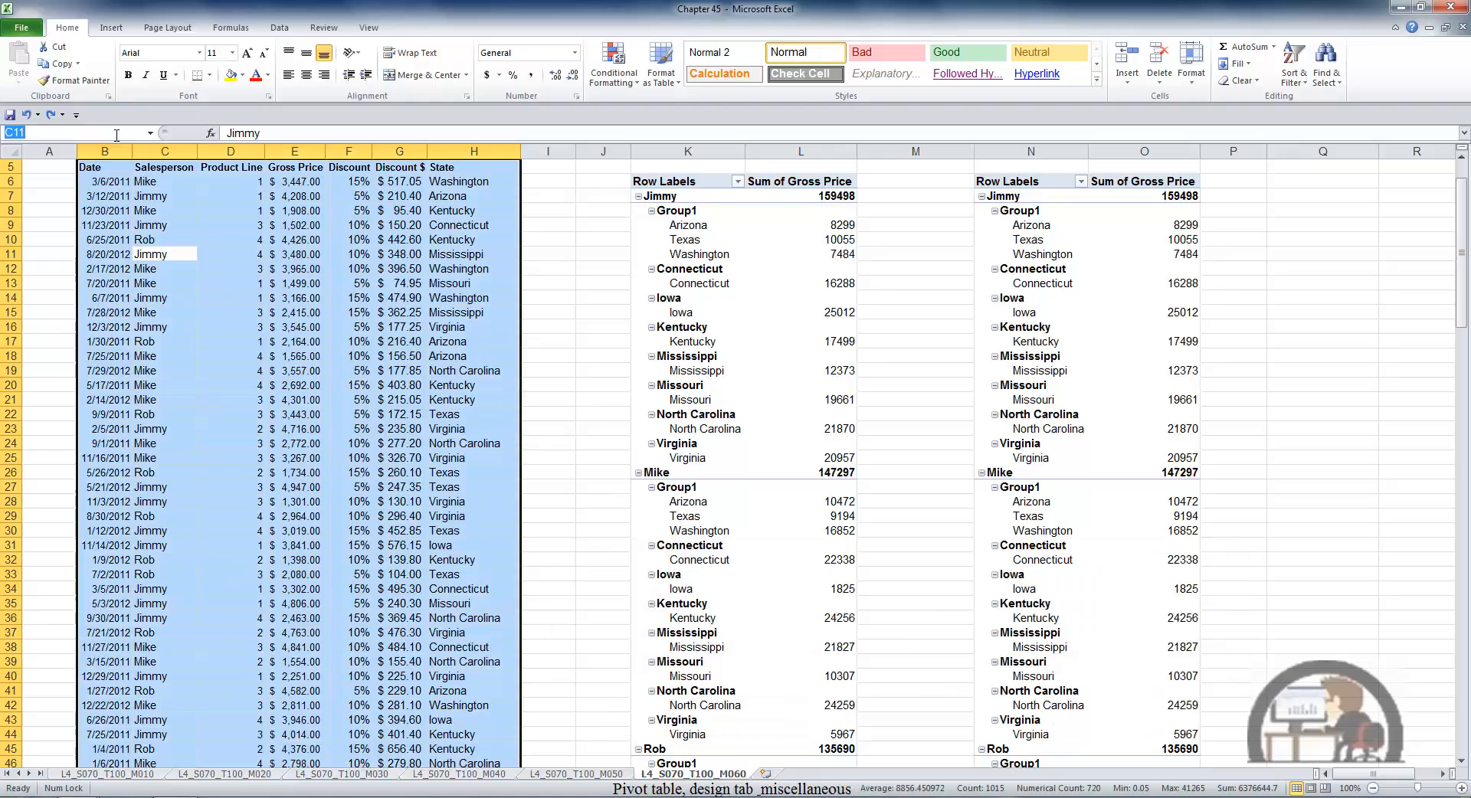
type("Data1")
key("Return")
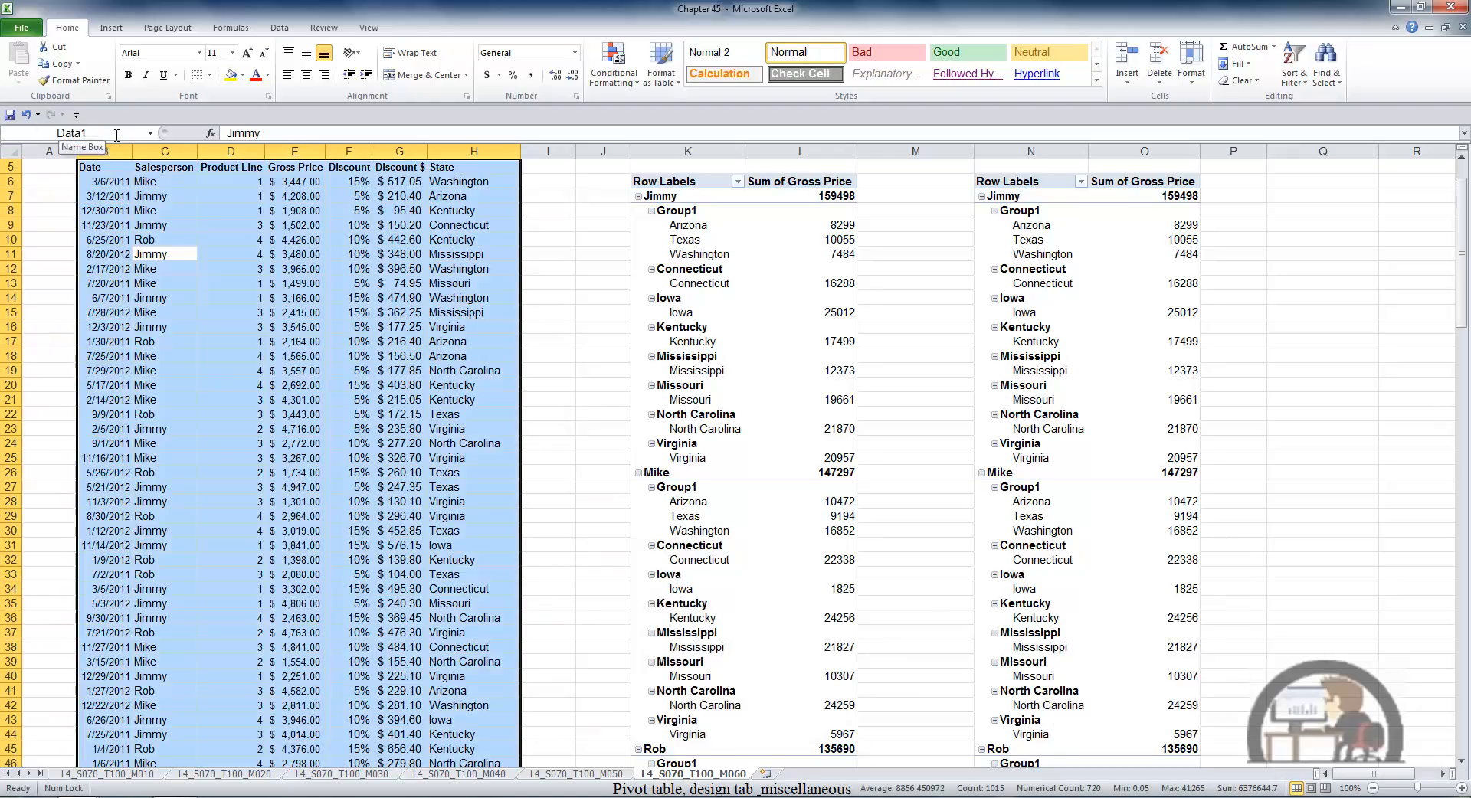
left_click(123, 133)
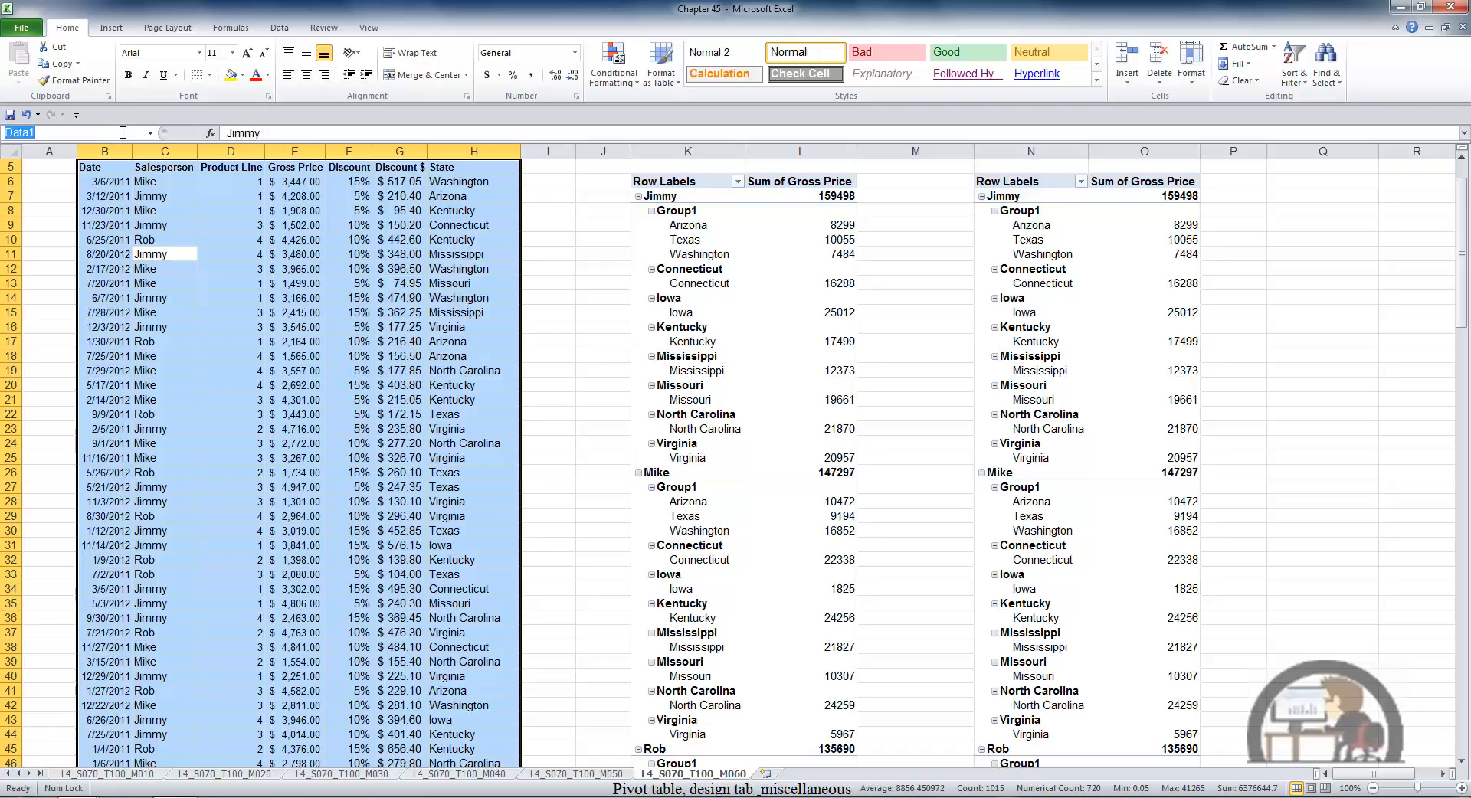
type("Data2")
key("Return")
Change the data source of the copied PivotTable at N6 to Data2 and ungroup its Group1 states
left_click(1051, 254)
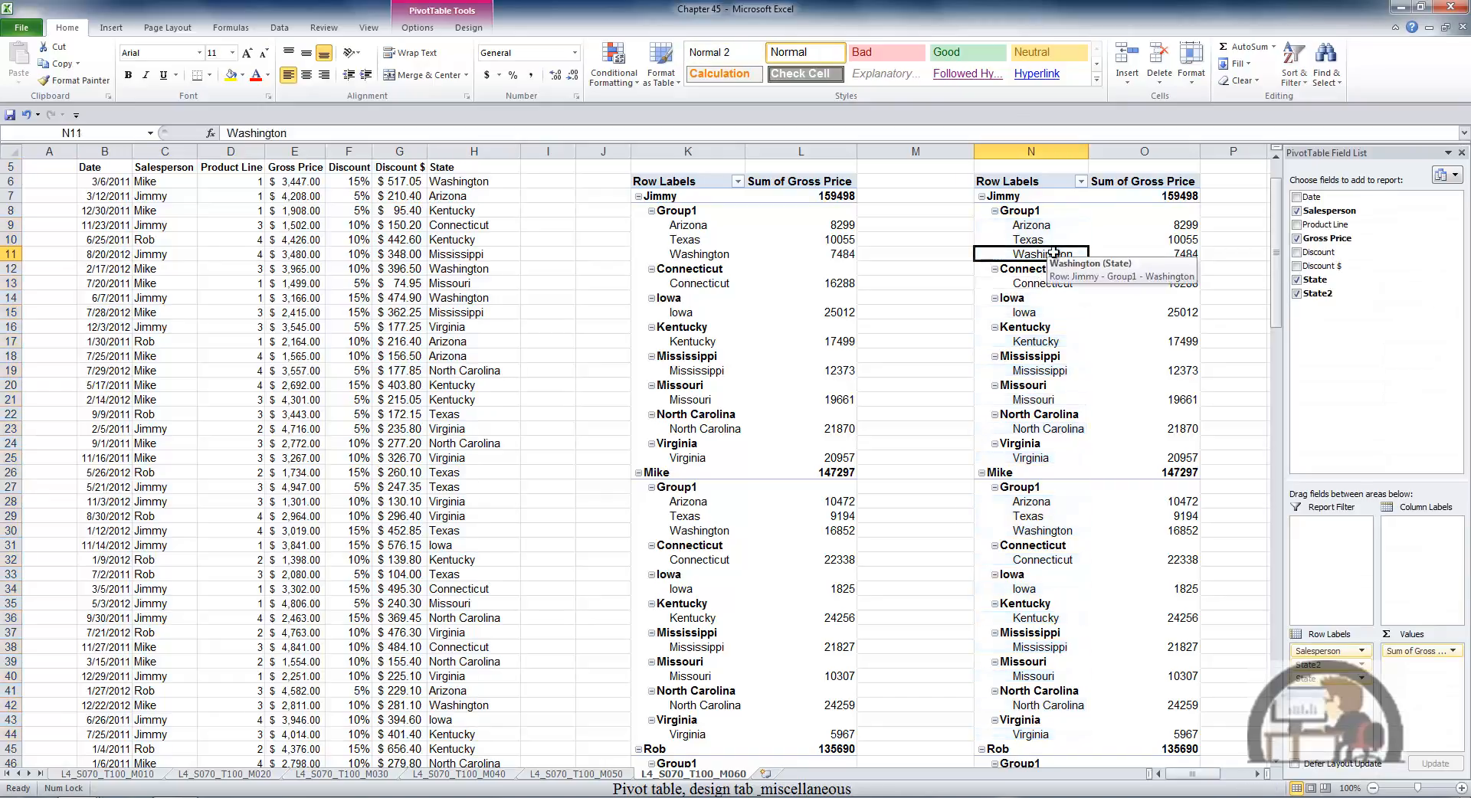
left_click(405, 31)
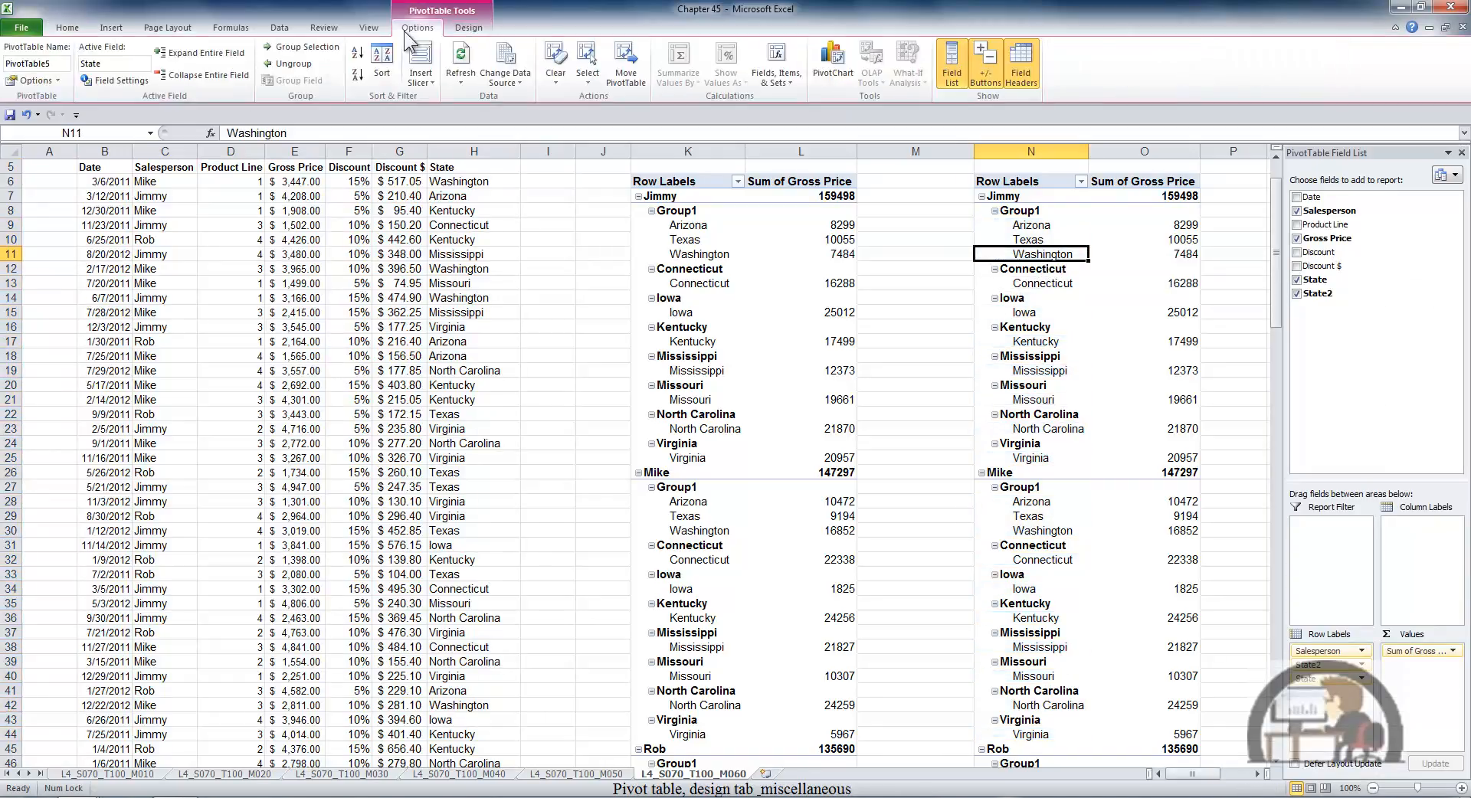
left_click(510, 49)
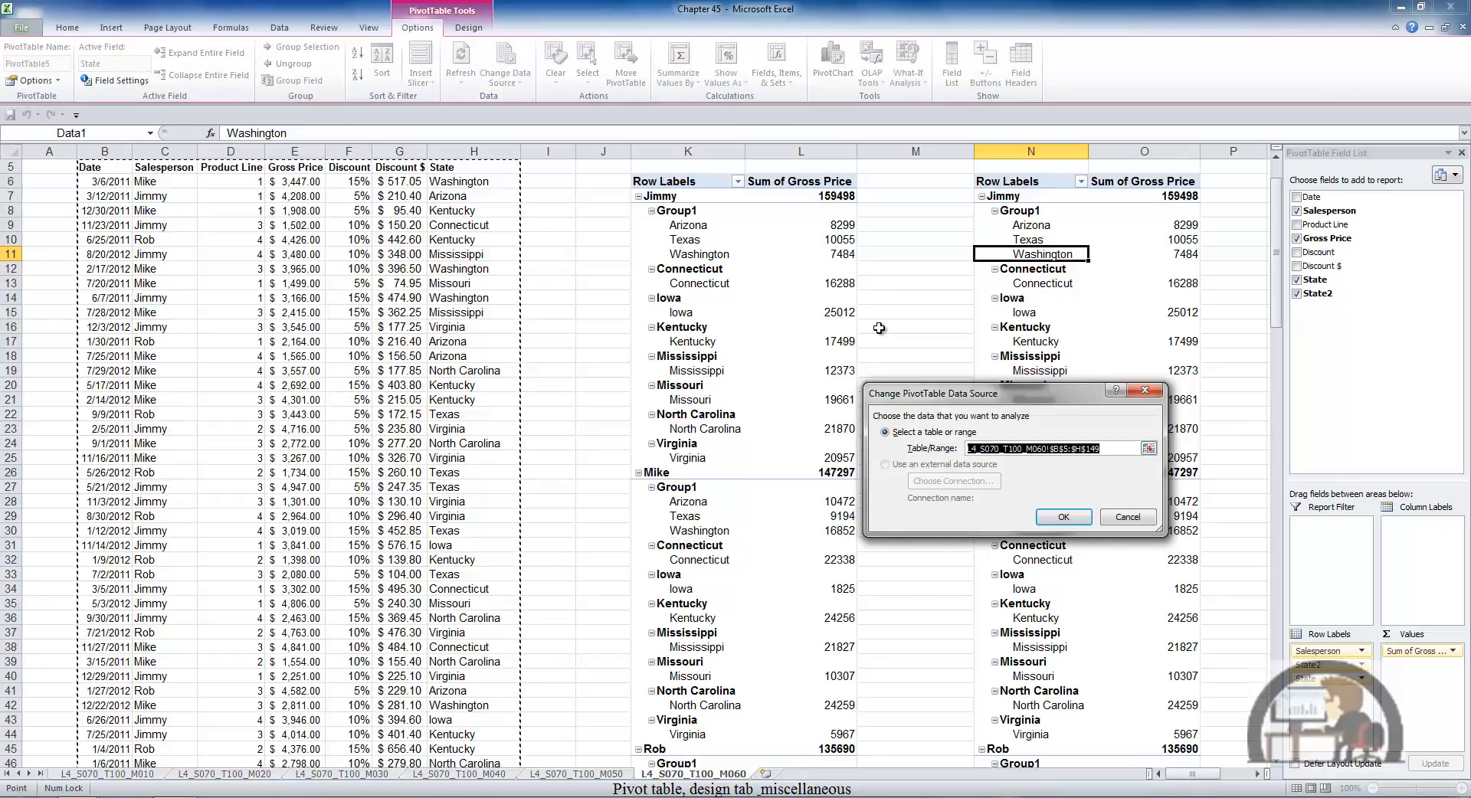
type("Data2")
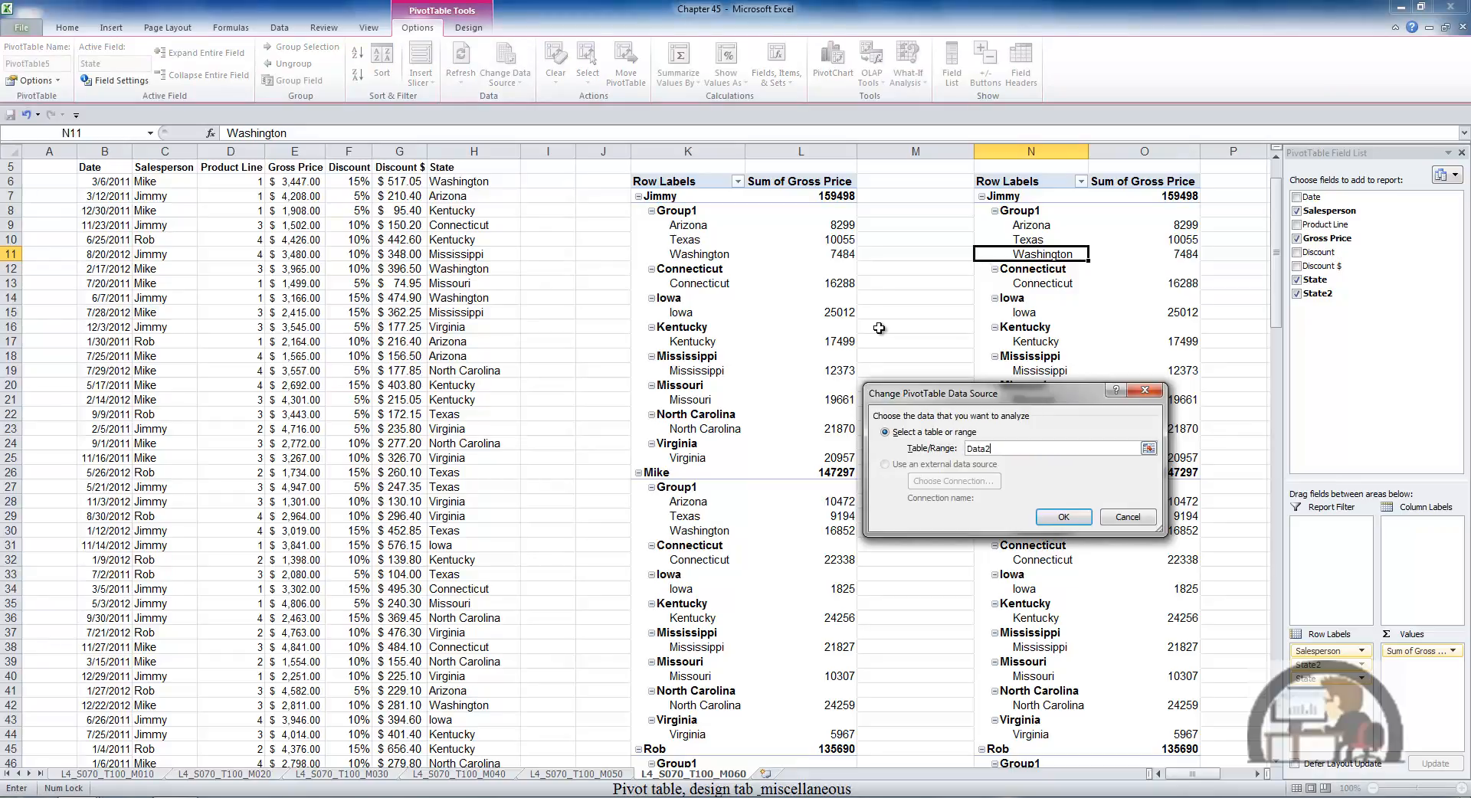
key("Return")
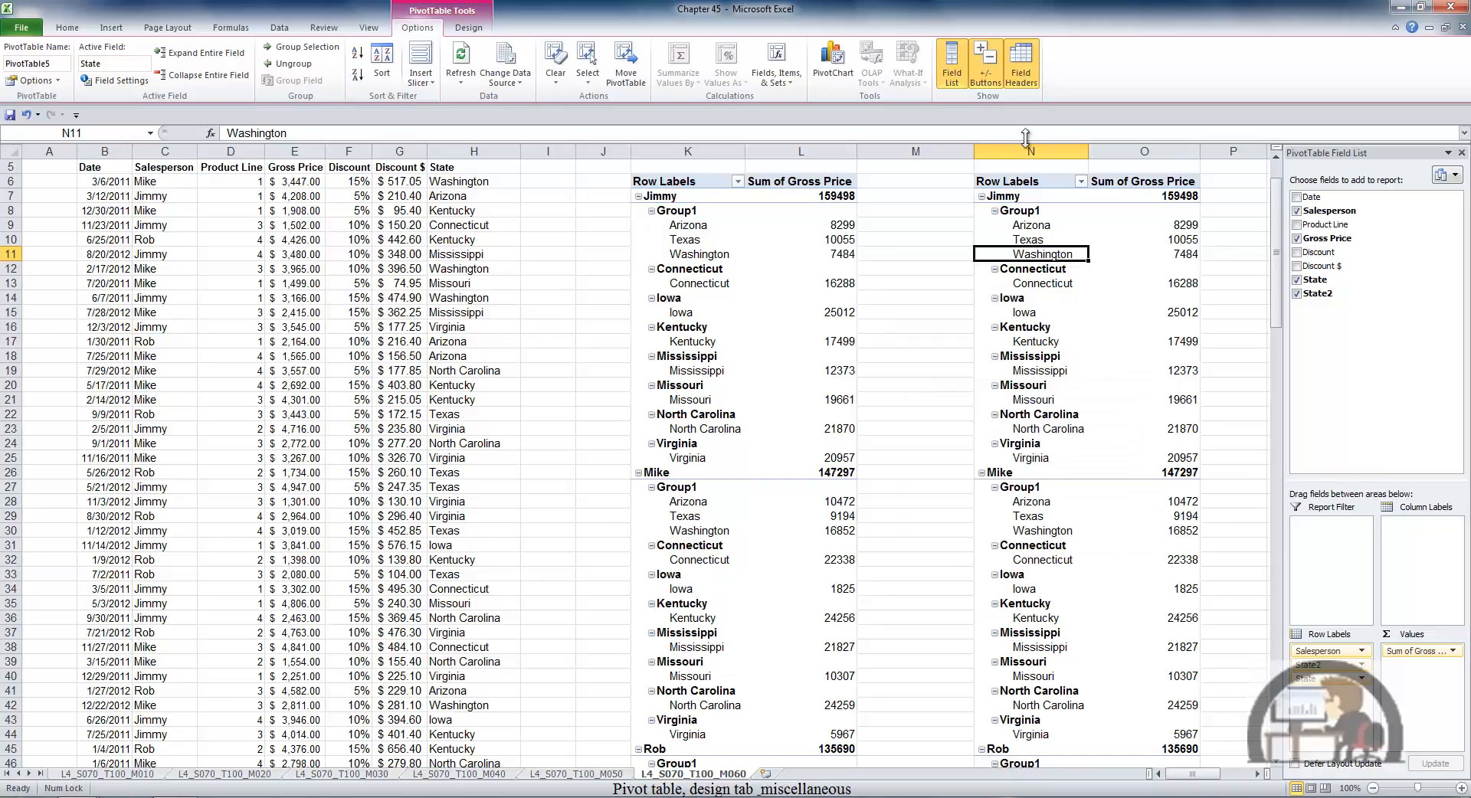
left_click(1043, 210)
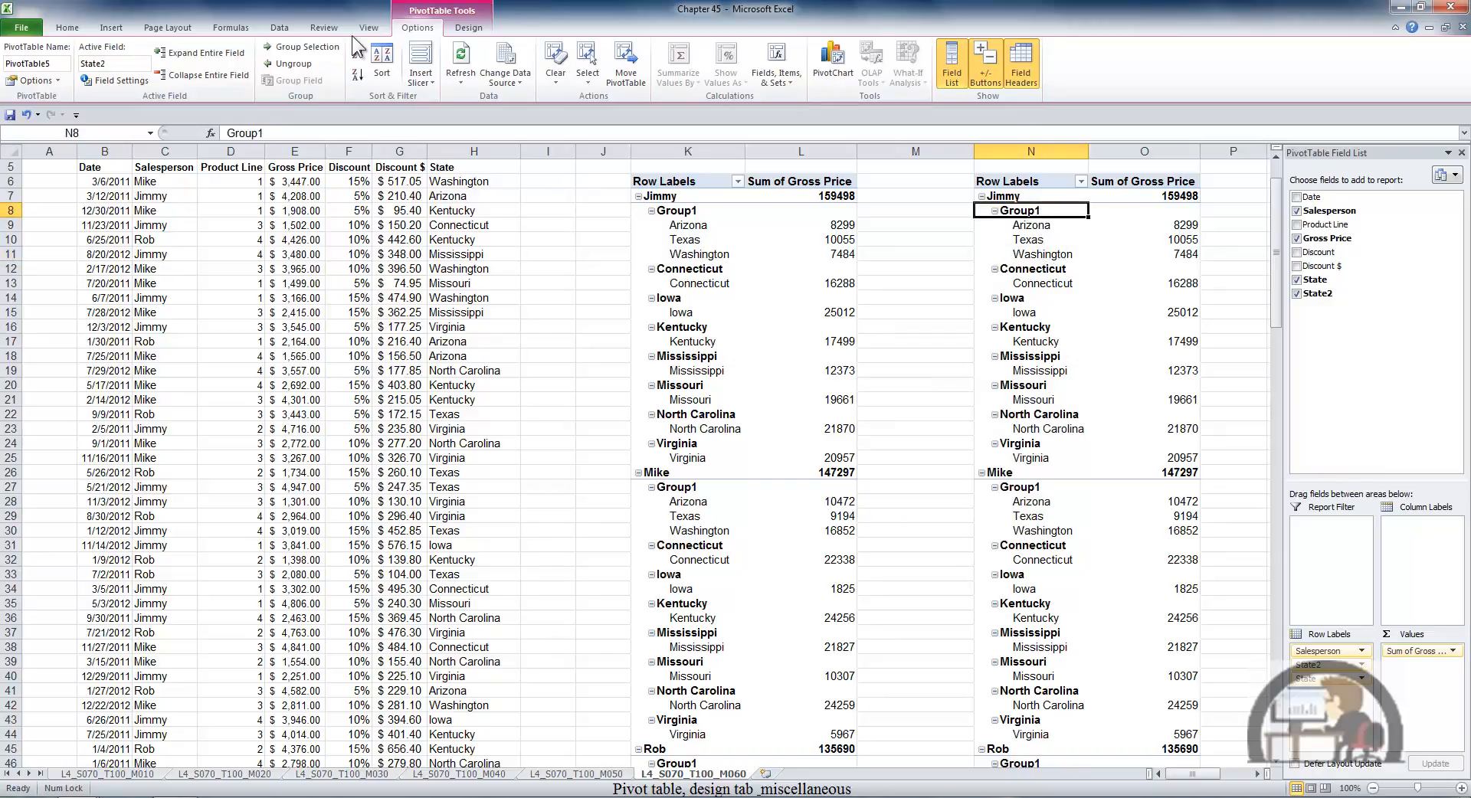
left_click(299, 63)
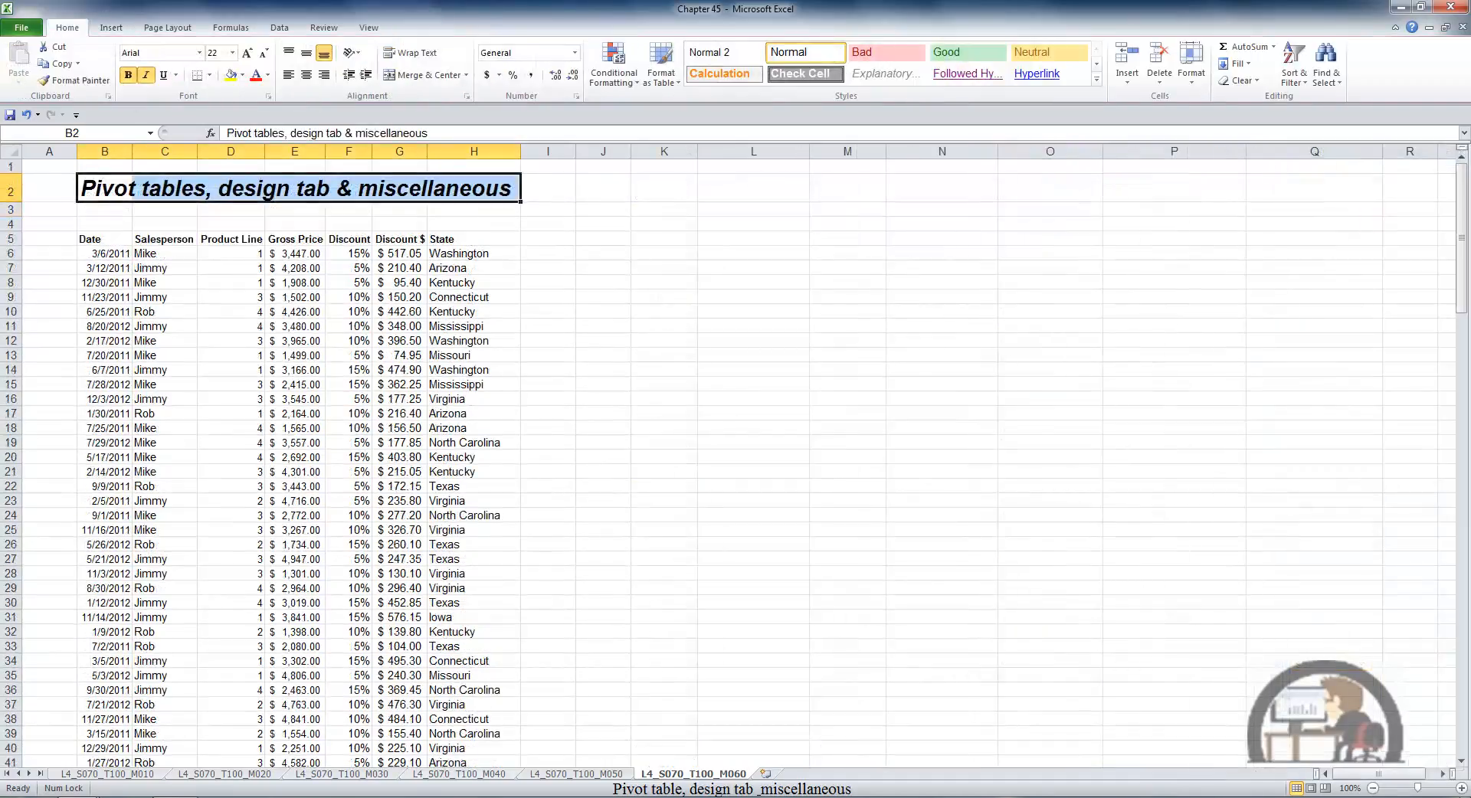
Create a new PivotTable from the data range B5:H149, placed on the existing worksheet at cell L5
left_click(170, 372)
left_click(111, 27)
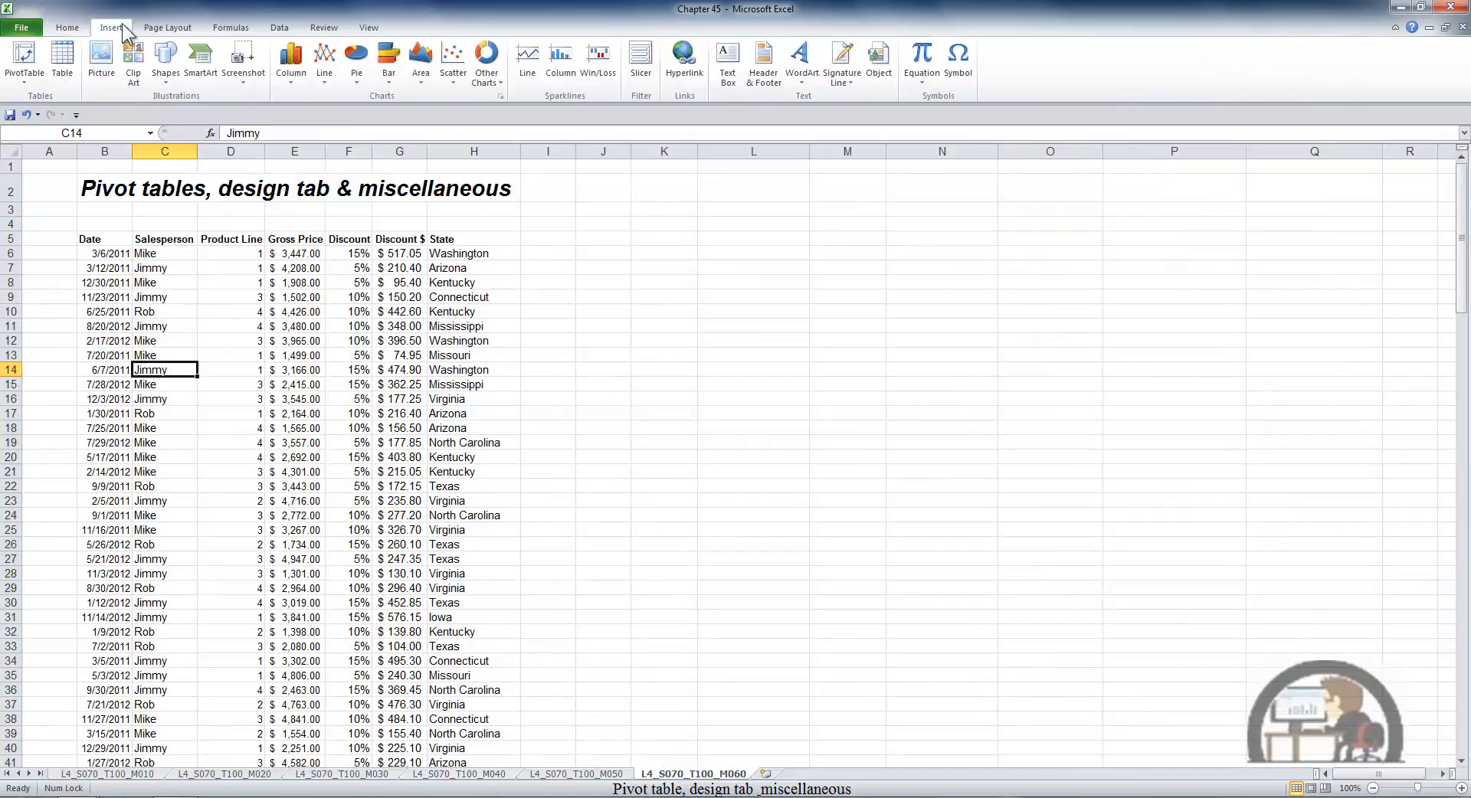
left_click(29, 52)
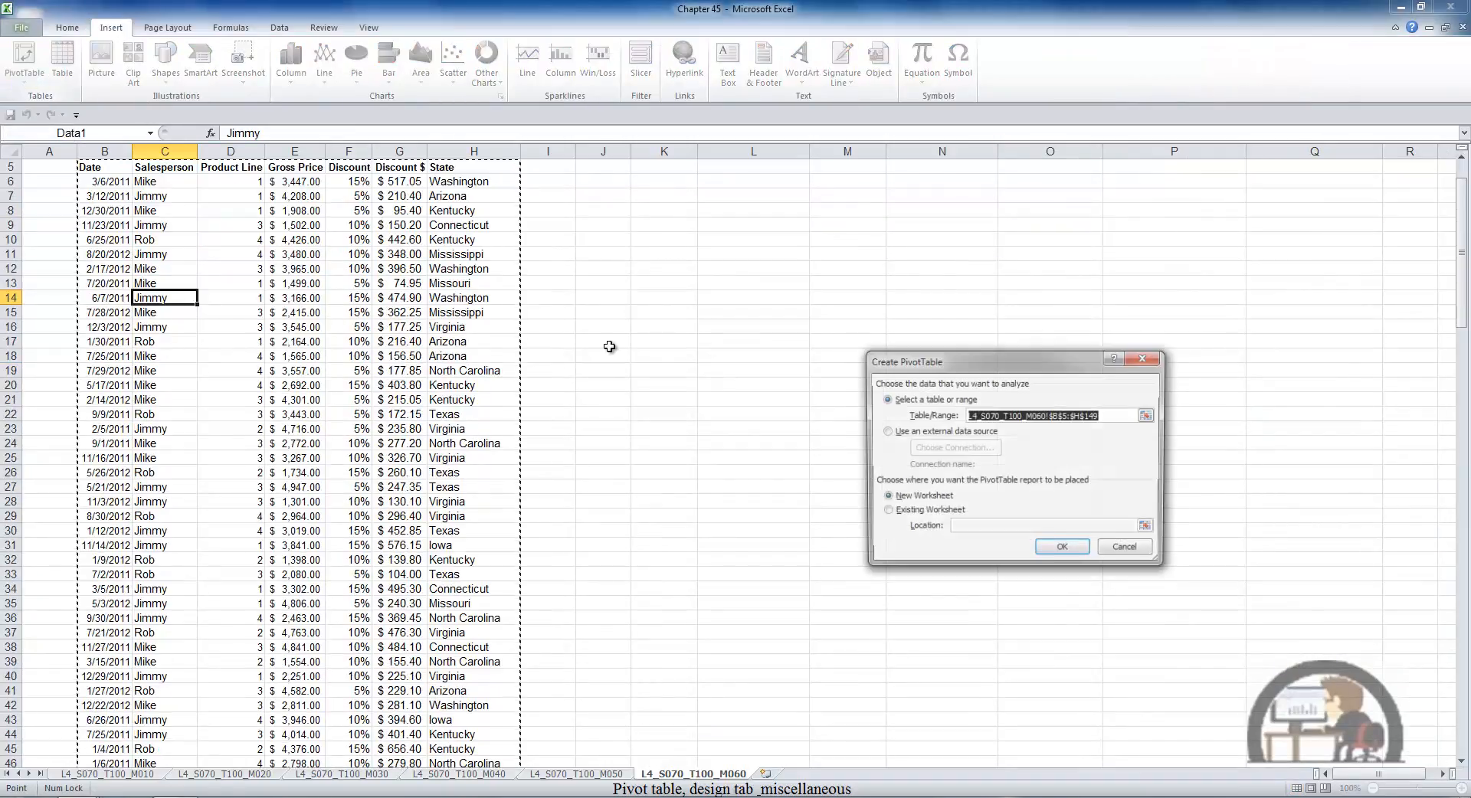
left_click(894, 511)
left_click(971, 526)
scroll(793, 233, "up", 2)
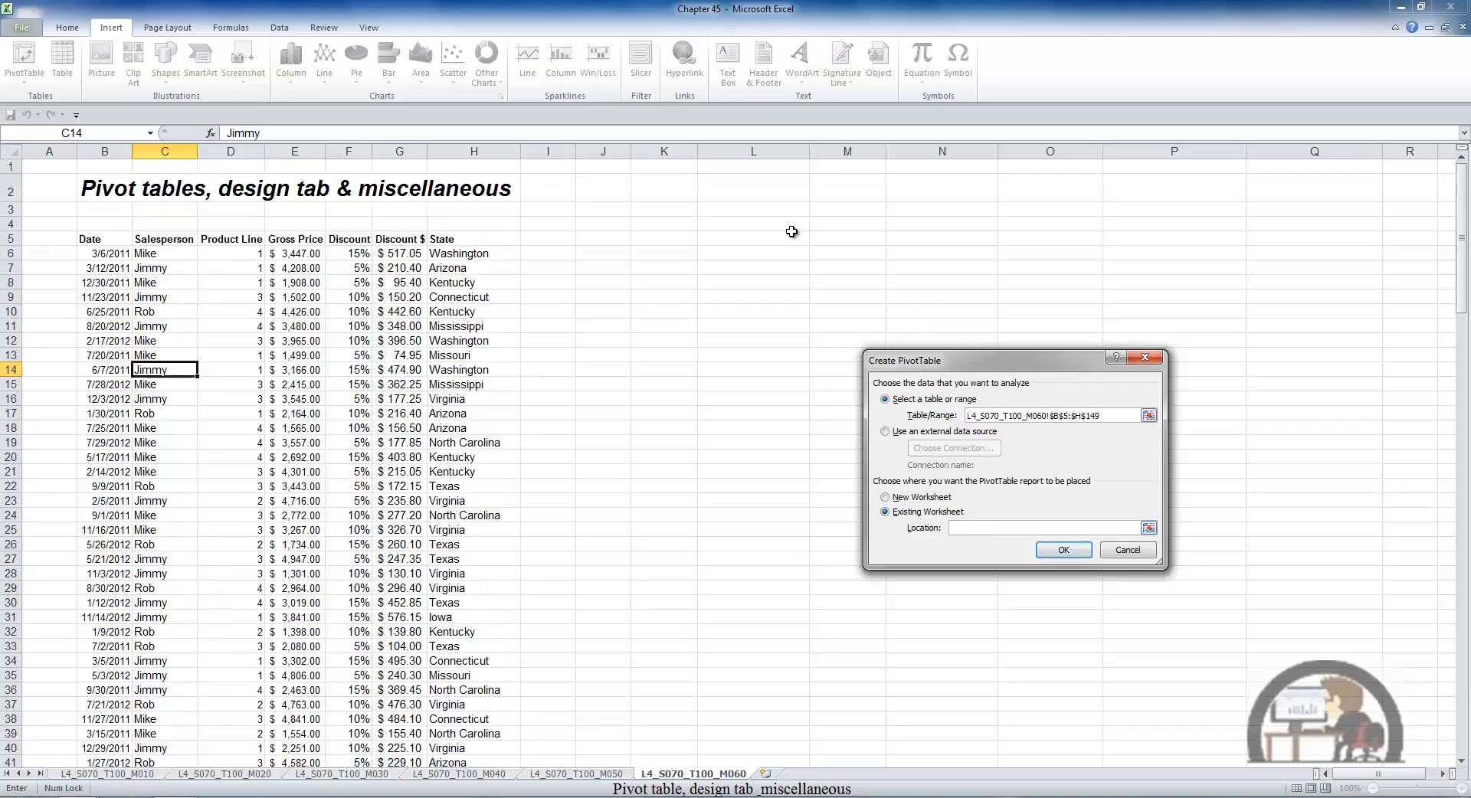
left_click(750, 239)
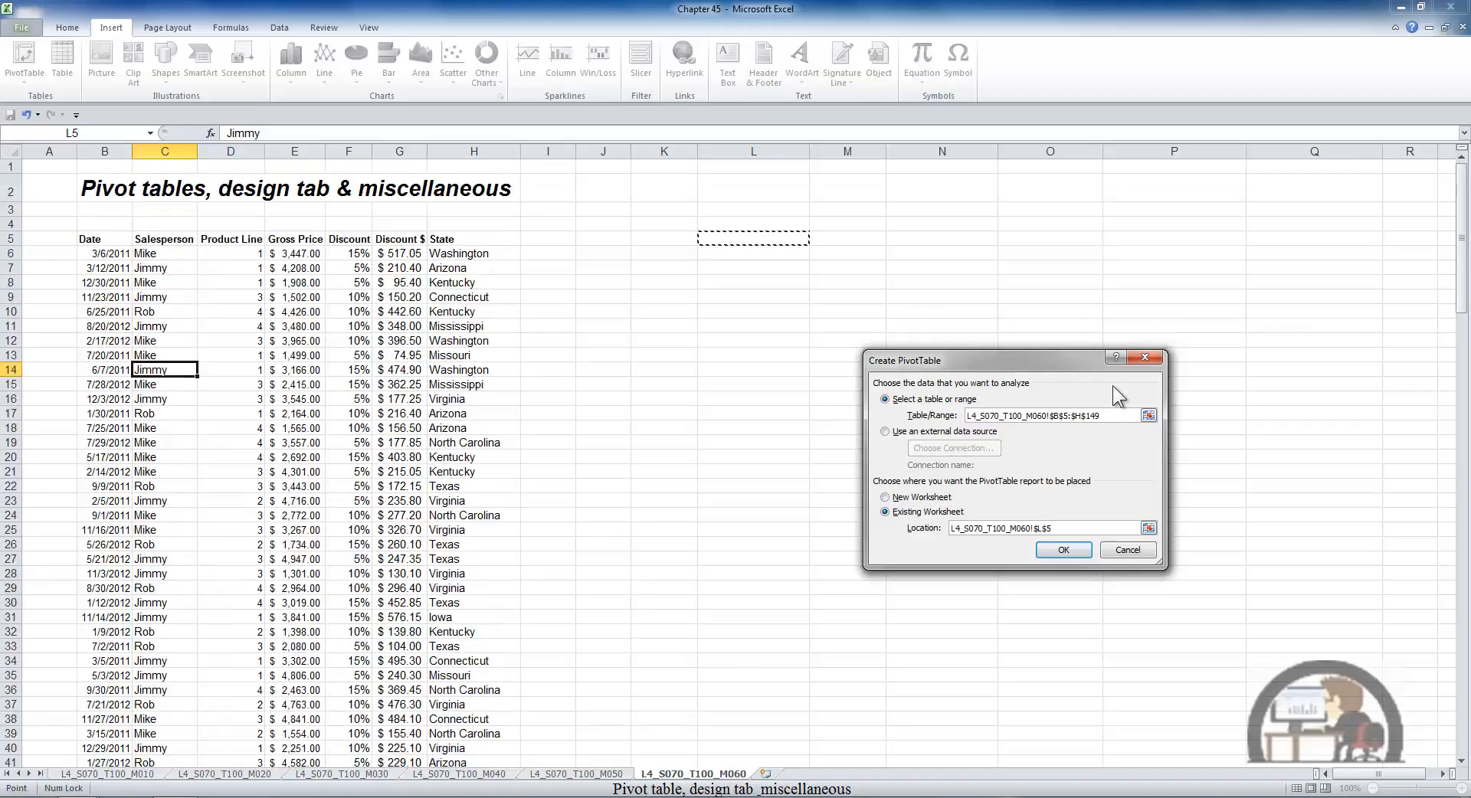
left_click(1049, 558)
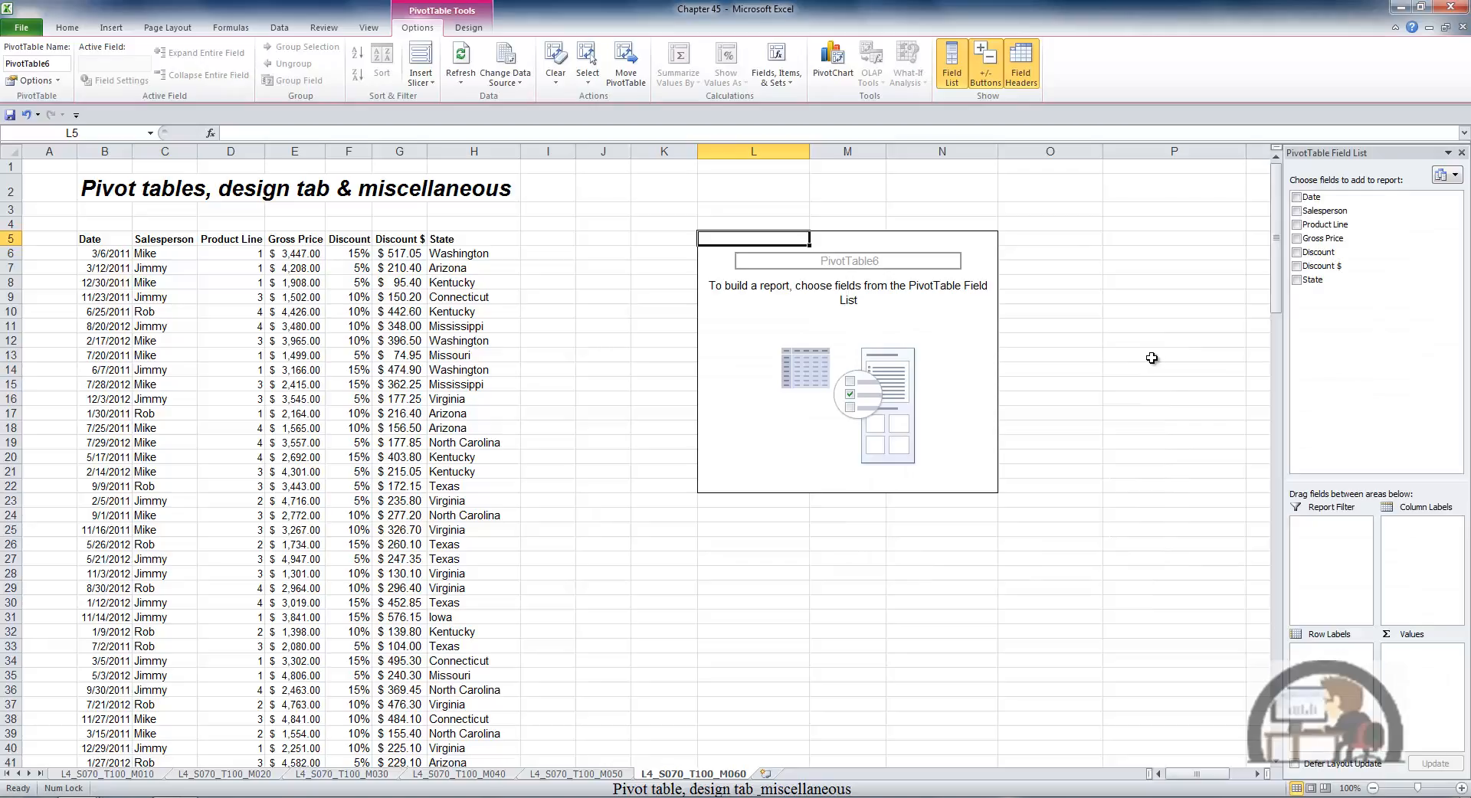
Add Salesperson as row labels and Product Line and Gross Price as summed values to the PivotTable at L5
left_click(1298, 212)
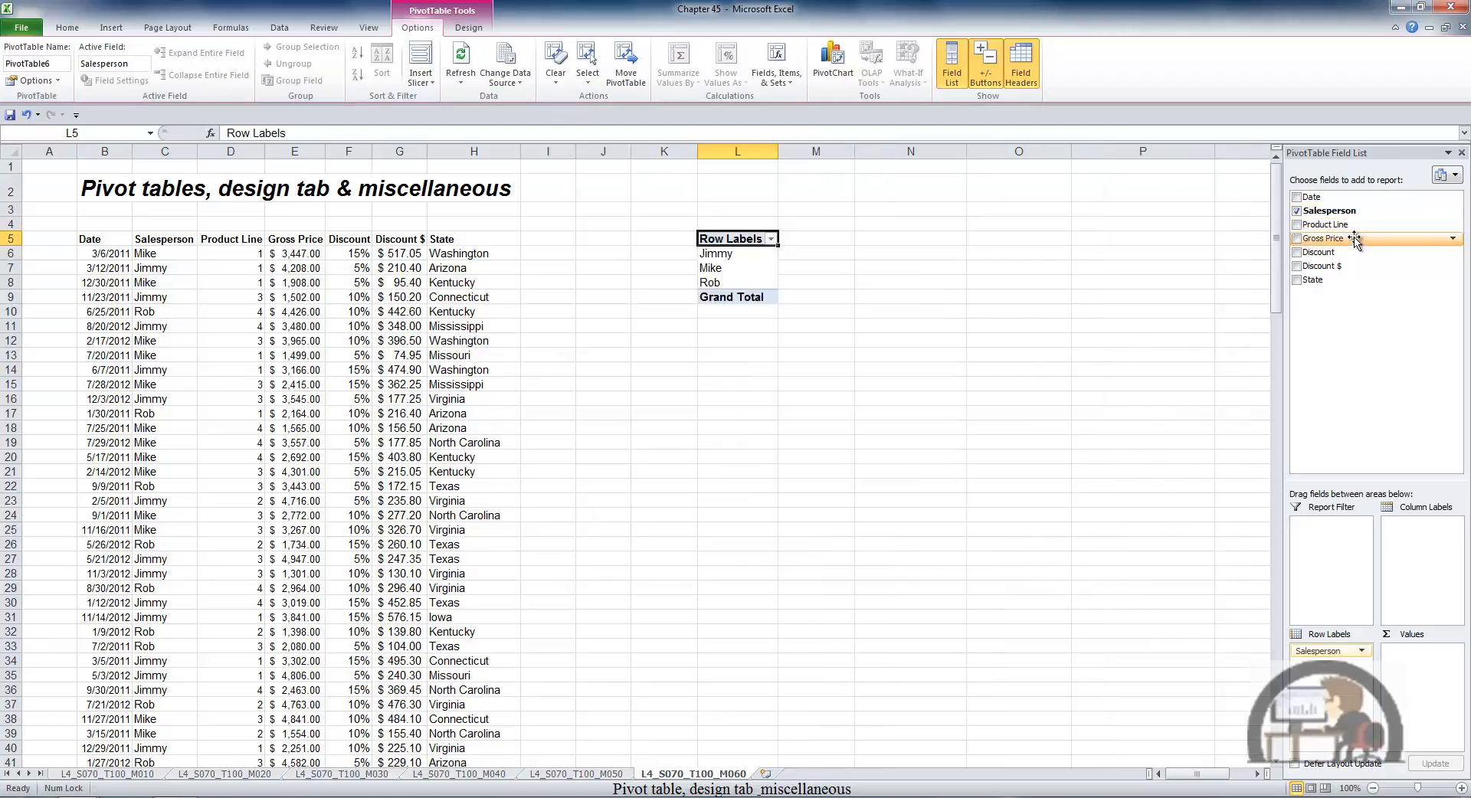
left_click(1297, 225)
left_click(1298, 239)
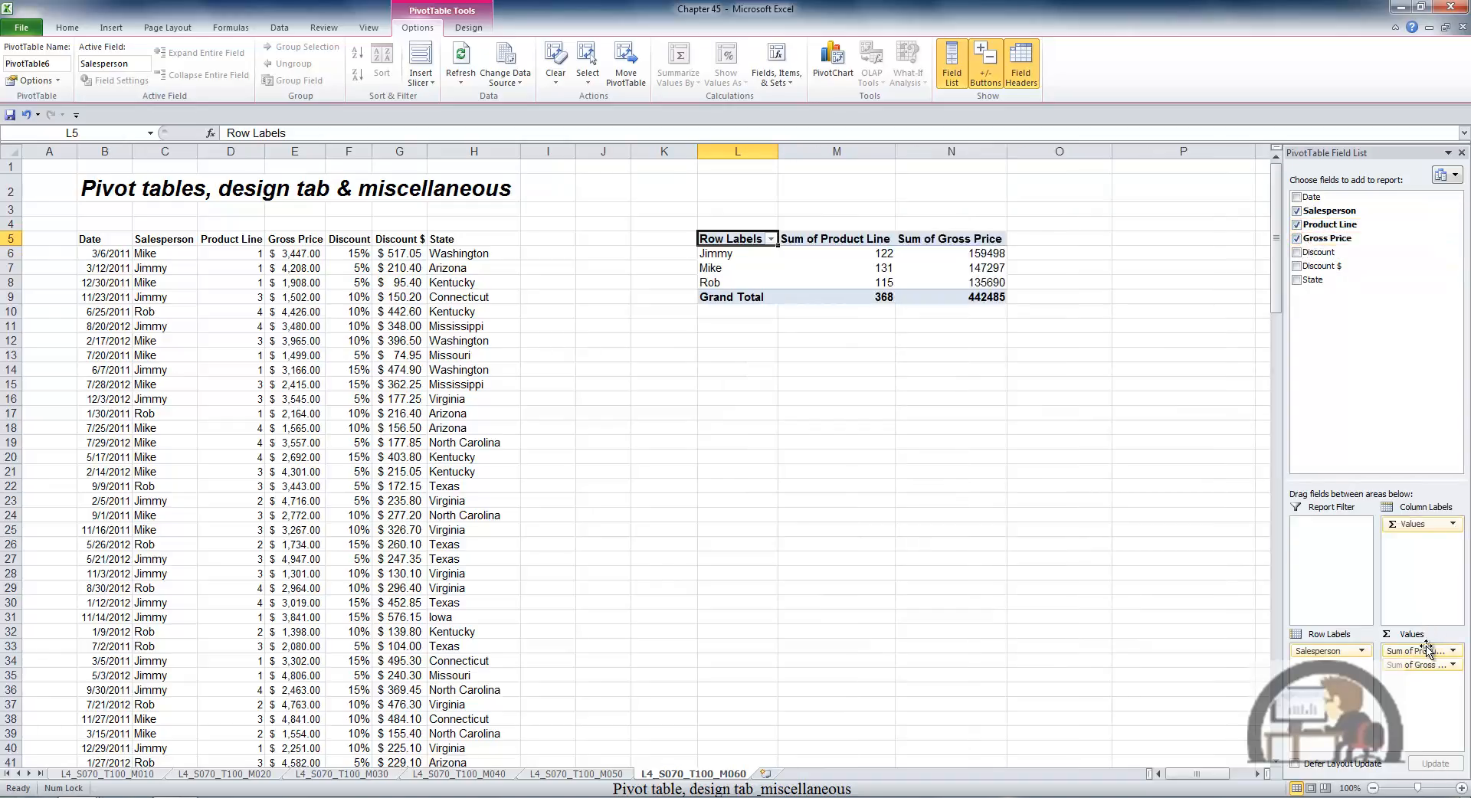
Move Product Line to the row labels under Salesperson and paste a copy of the entire L5 PivotTable at cell O5
left_click_drag(1426, 650, 1334, 665)
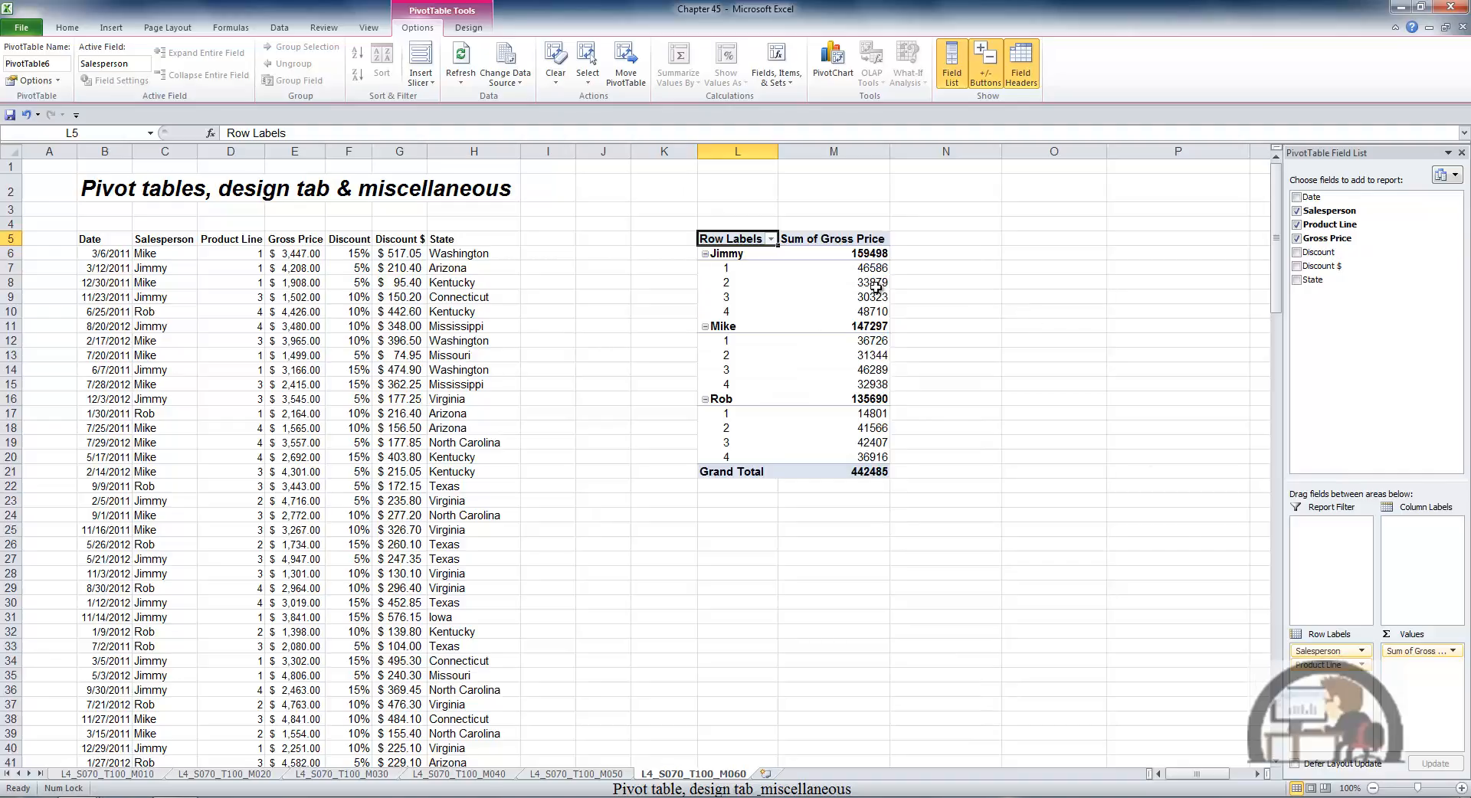
left_click(589, 80)
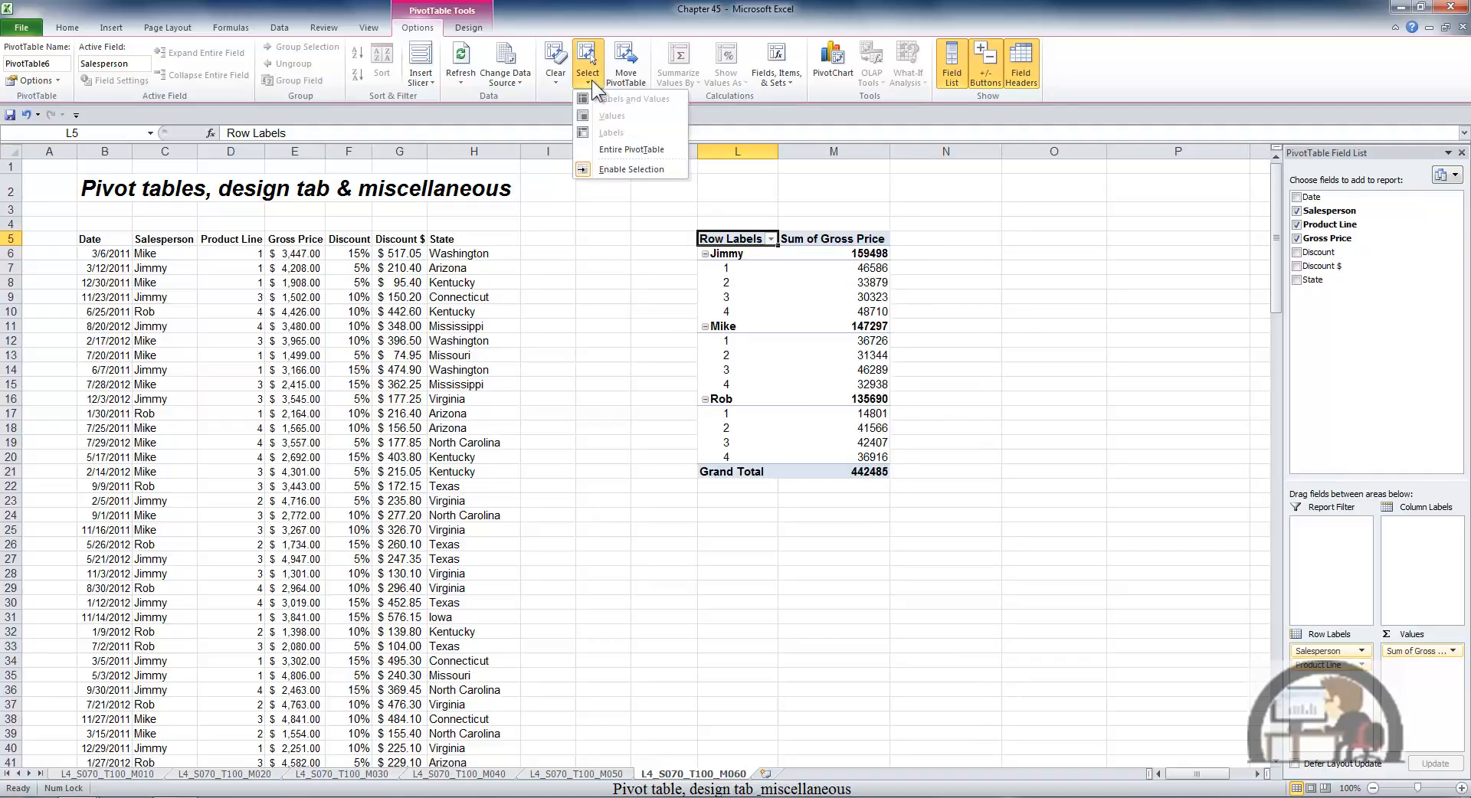
left_click(640, 152)
key("ctrl+c")
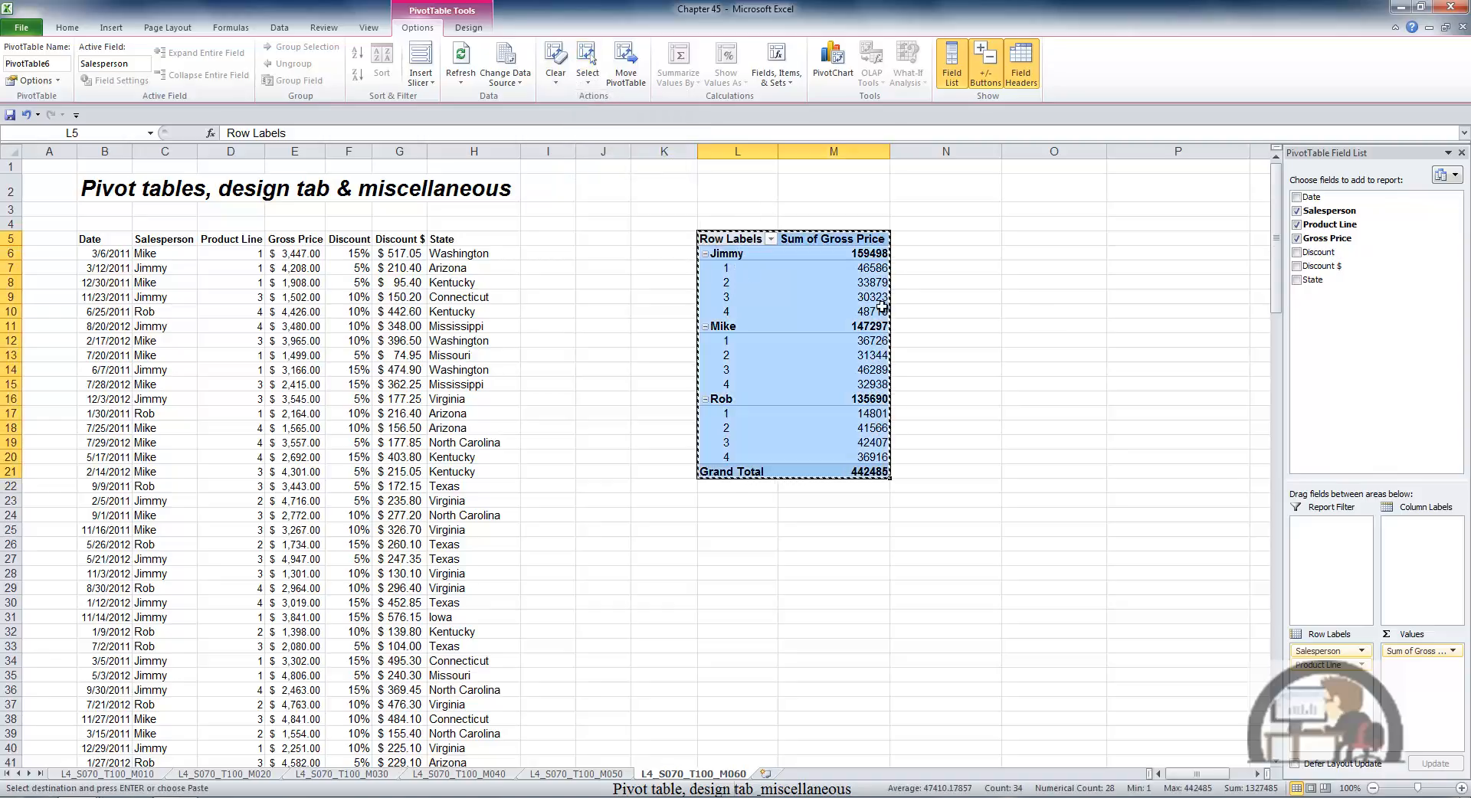
left_click(1035, 238)
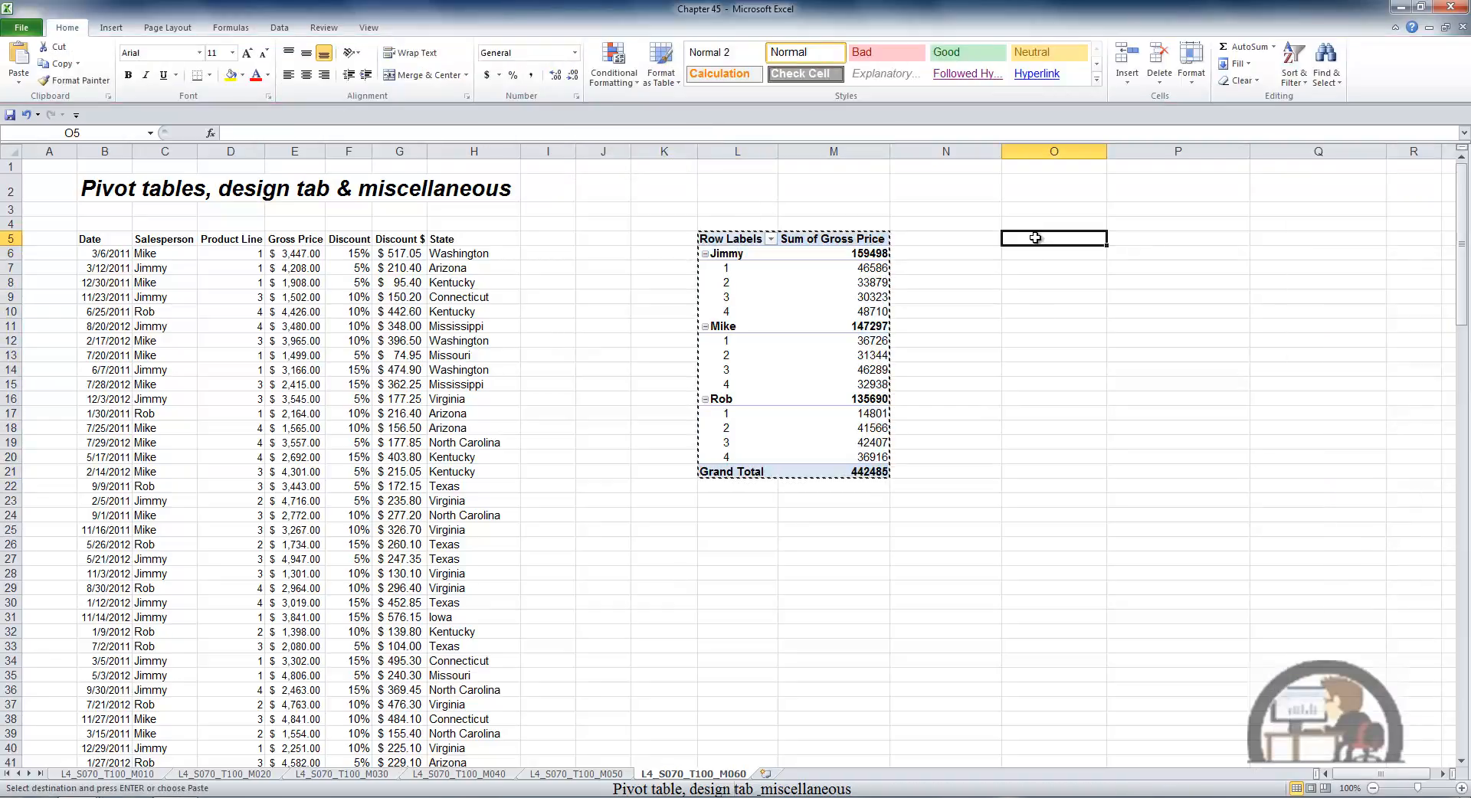
key("ctrl+v")
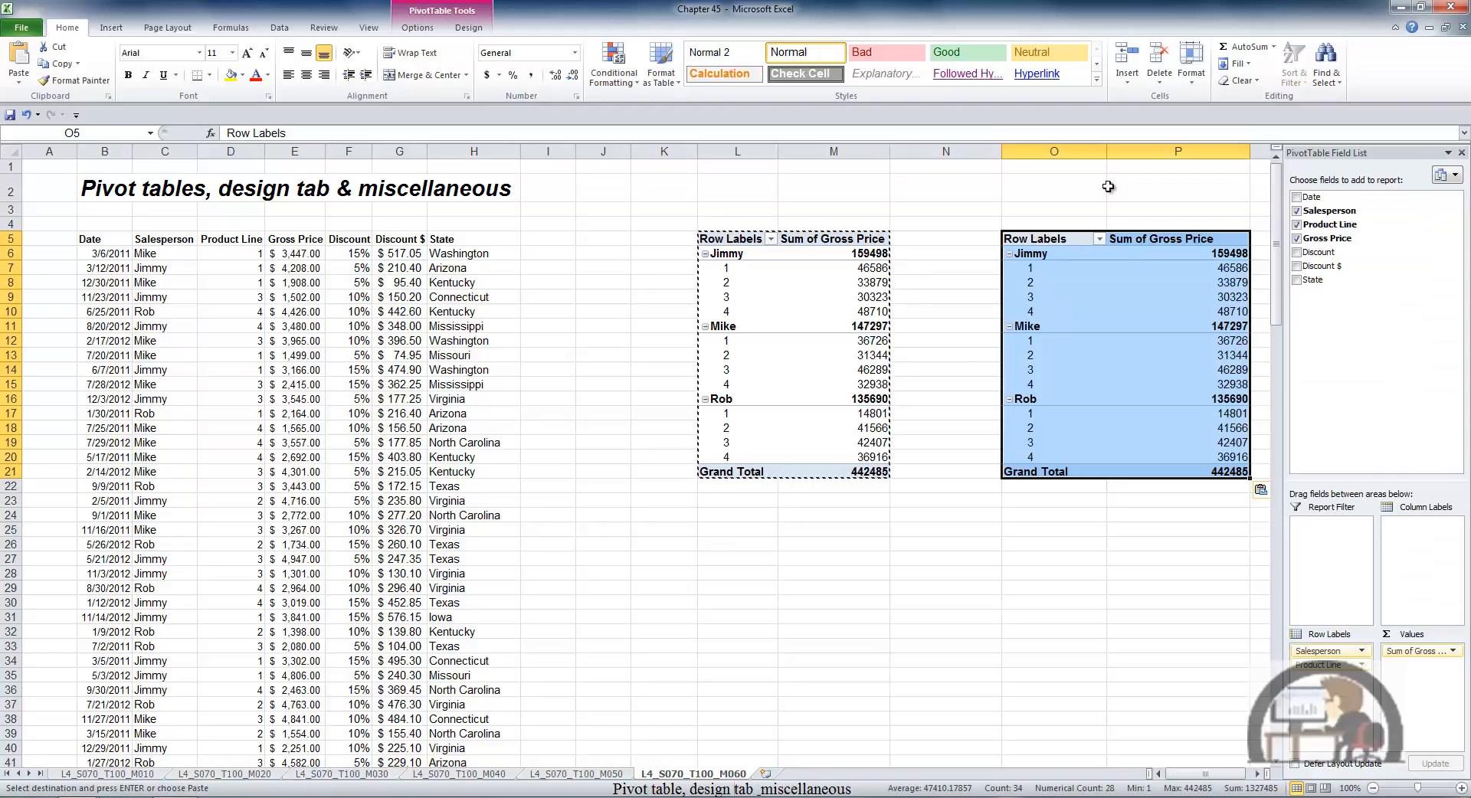
Autofit the widths of columns O and P to the copied PivotTable
left_click_drag(1056, 150, 1252, 152)
double_click(1251, 152)
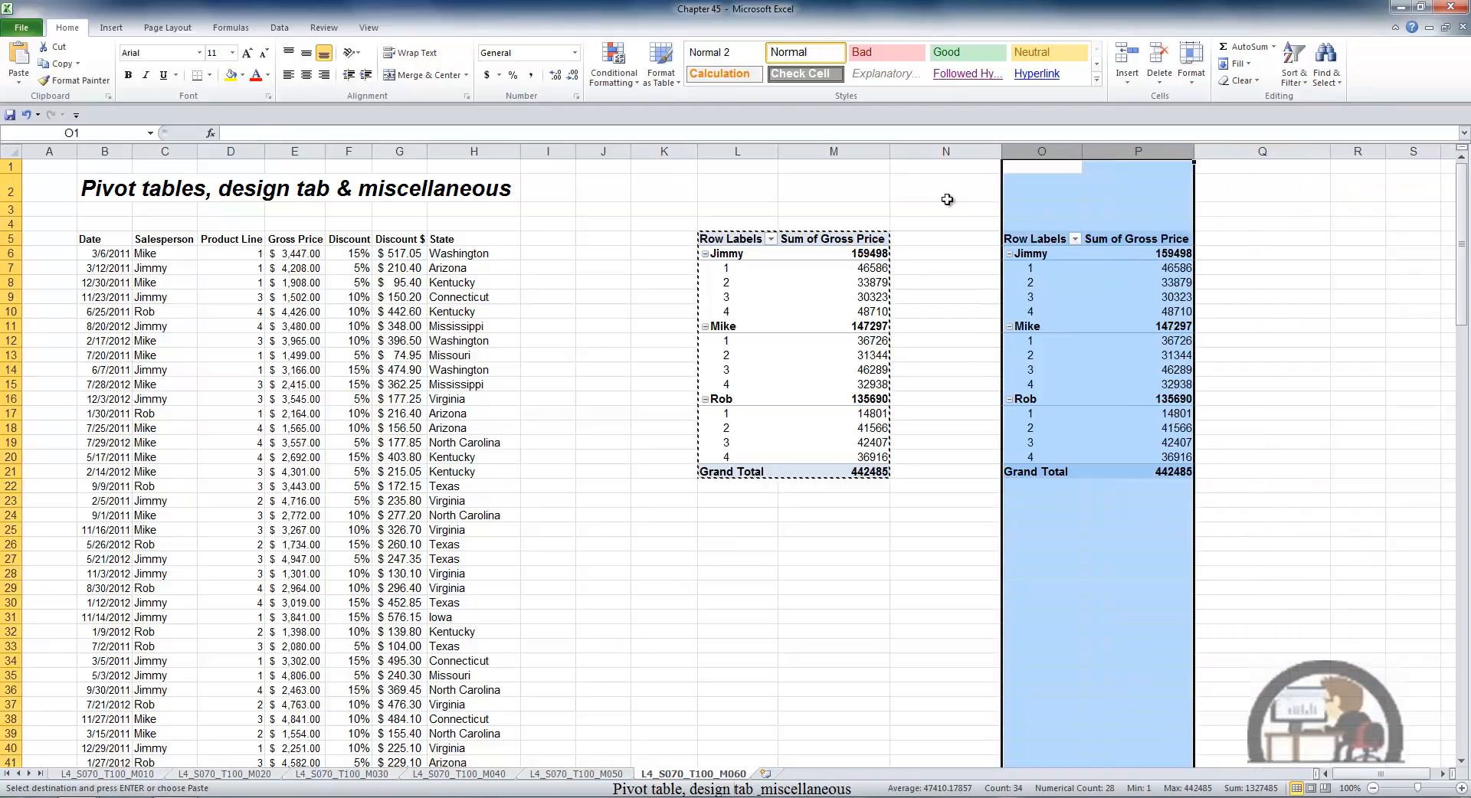
left_click(936, 195)
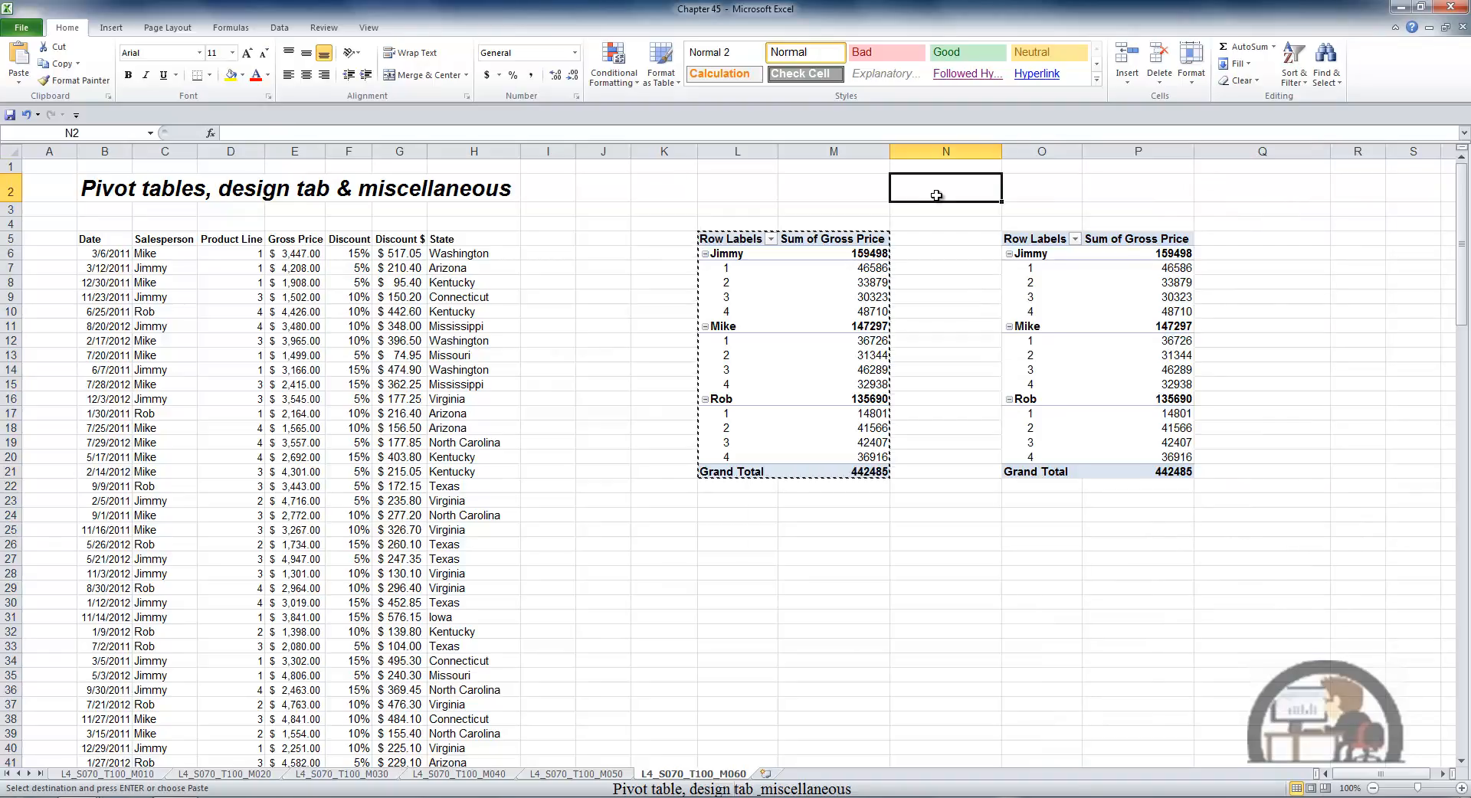
Insert a slicer for the Date field from the original PivotTable at L5
left_click(740, 297)
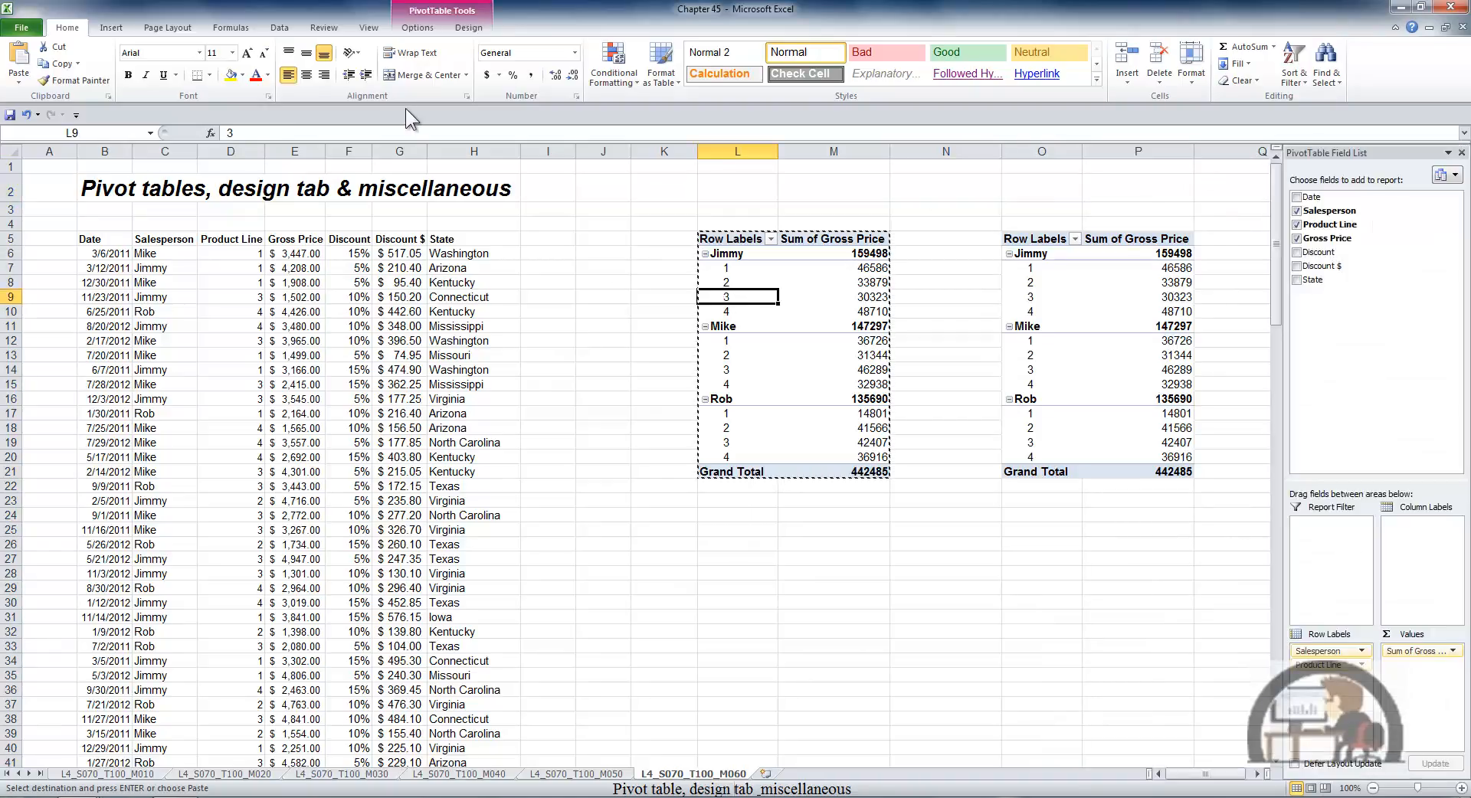
left_click(416, 28)
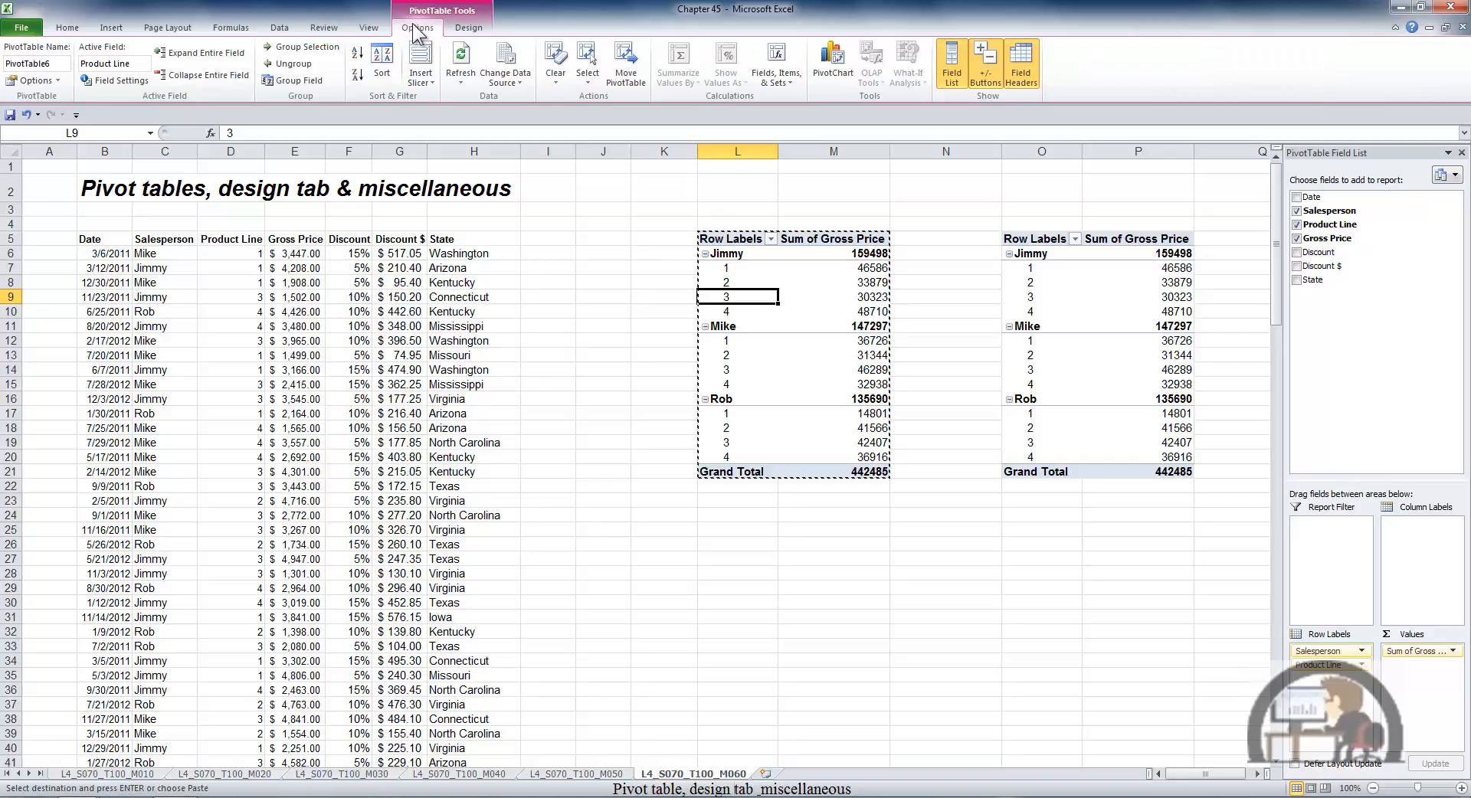
left_click(421, 57)
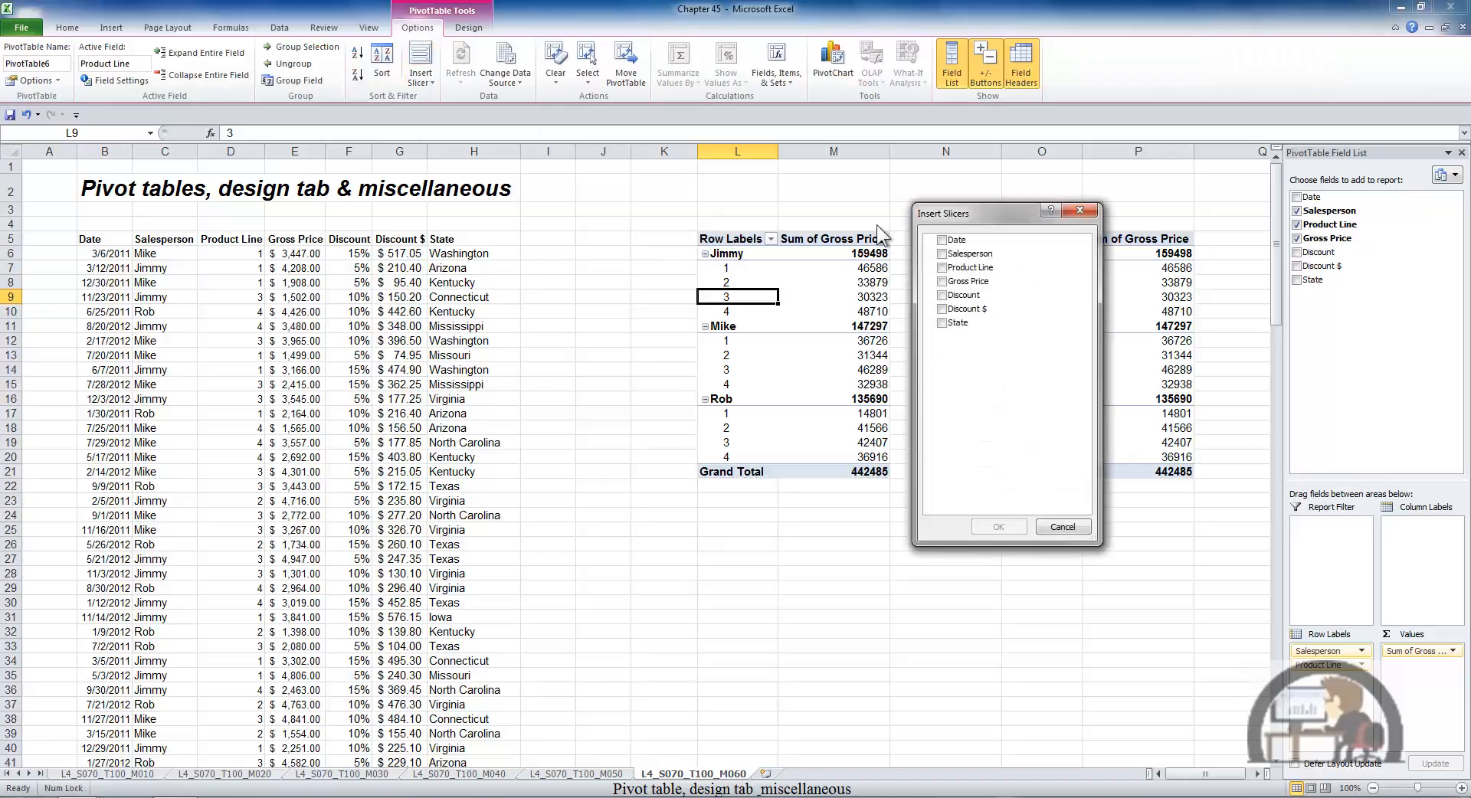
left_click(944, 240)
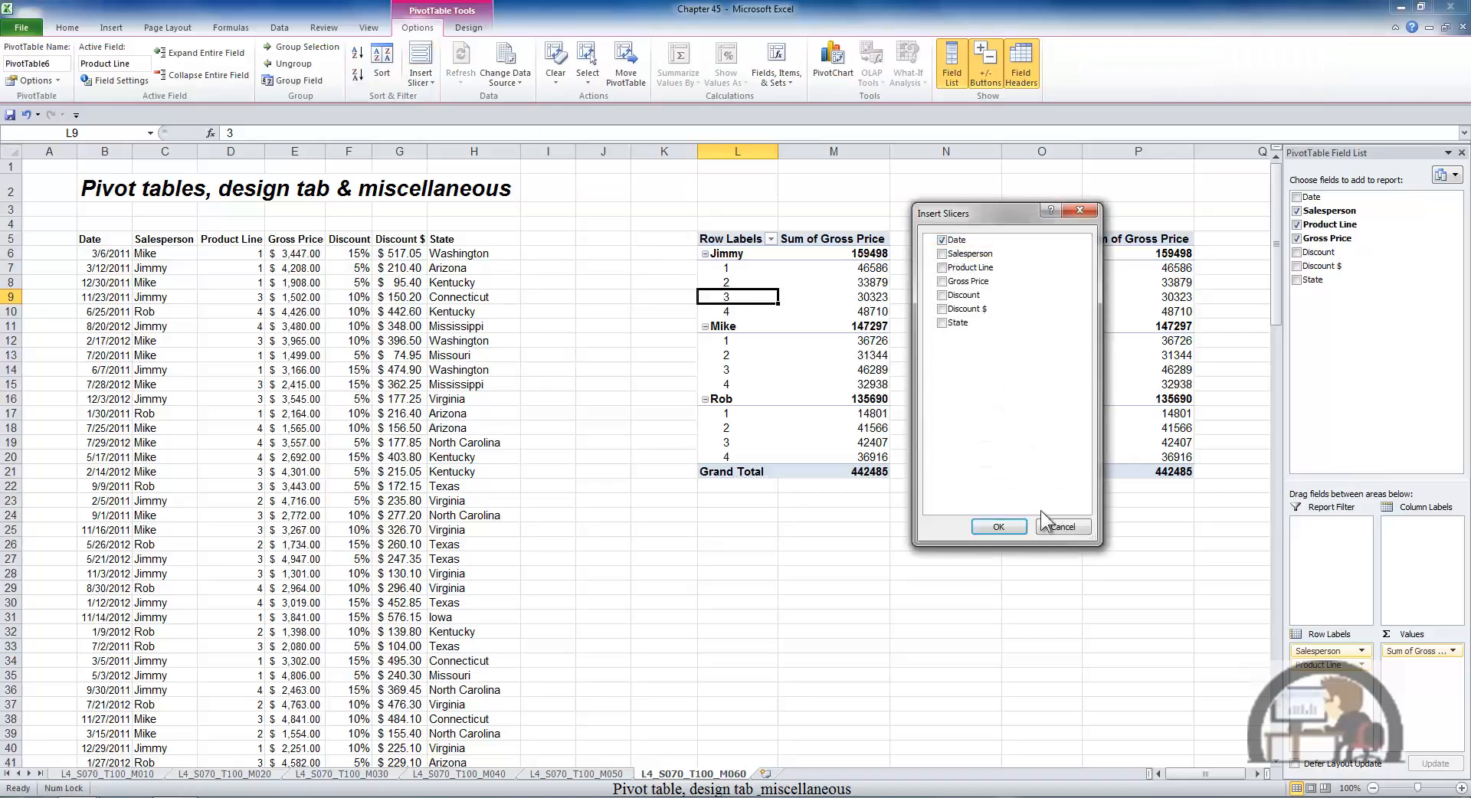
left_click(998, 527)
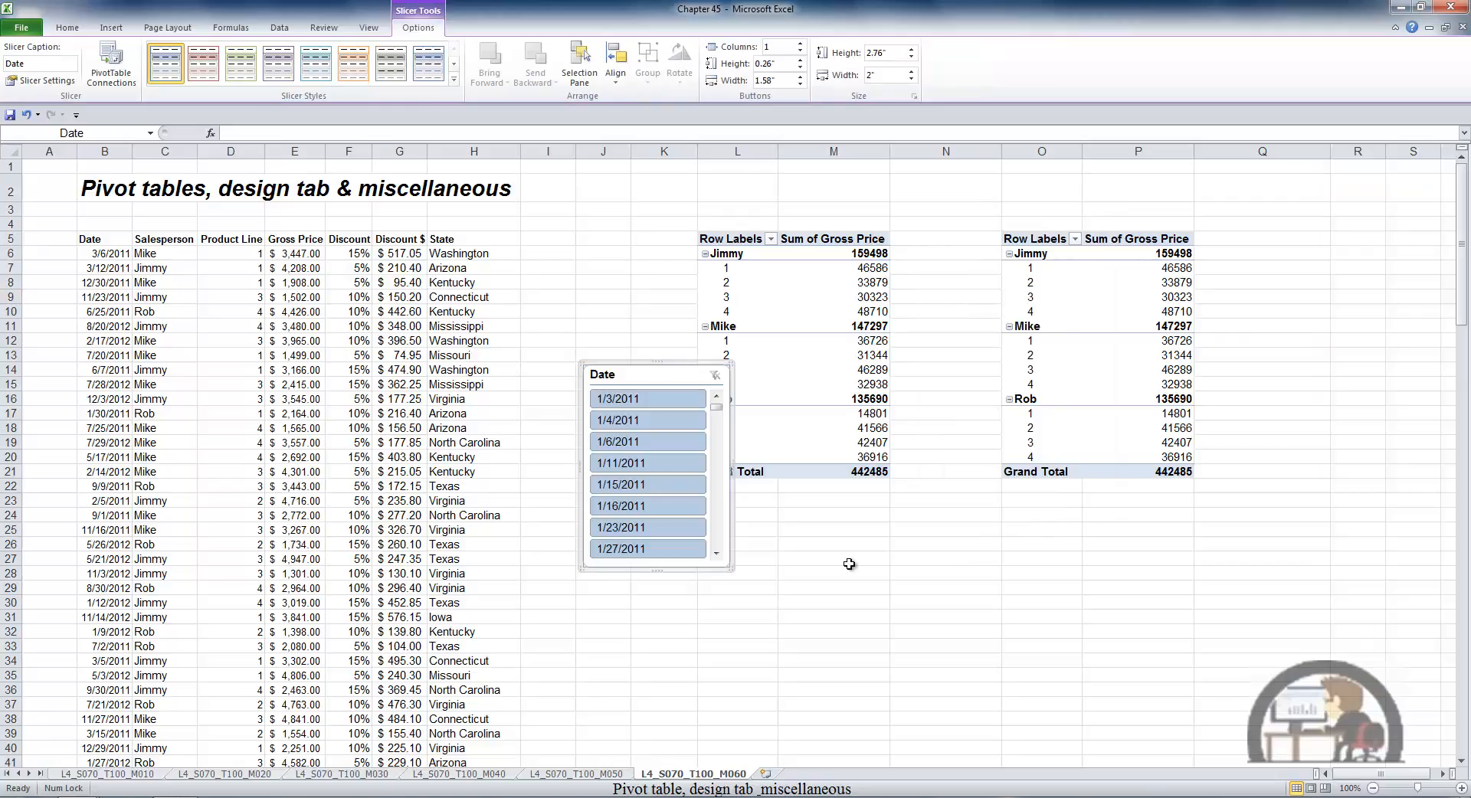
Connect the Date slicer to PivotTable7 in addition to PivotTable6
left_click(113, 71)
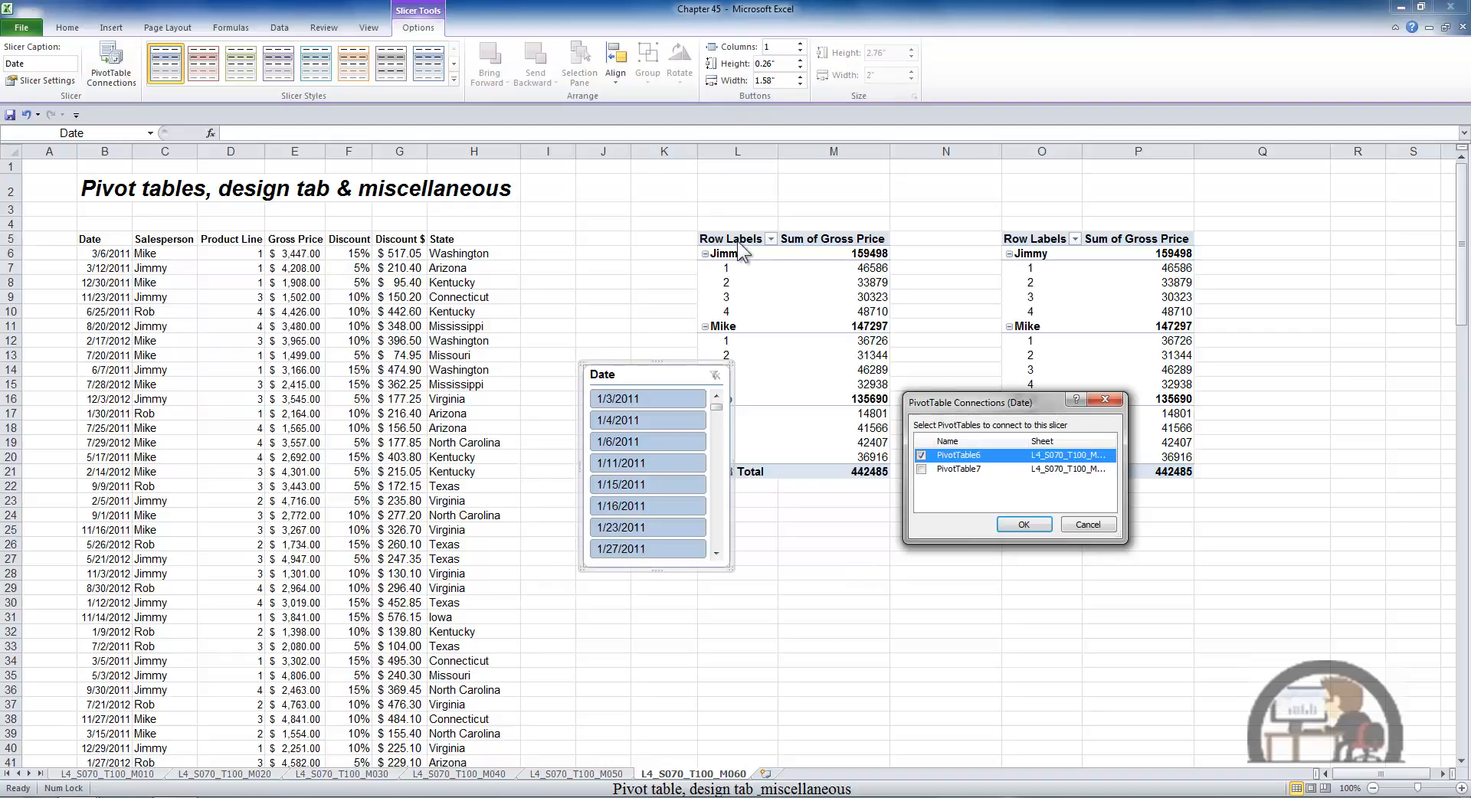
left_click(922, 469)
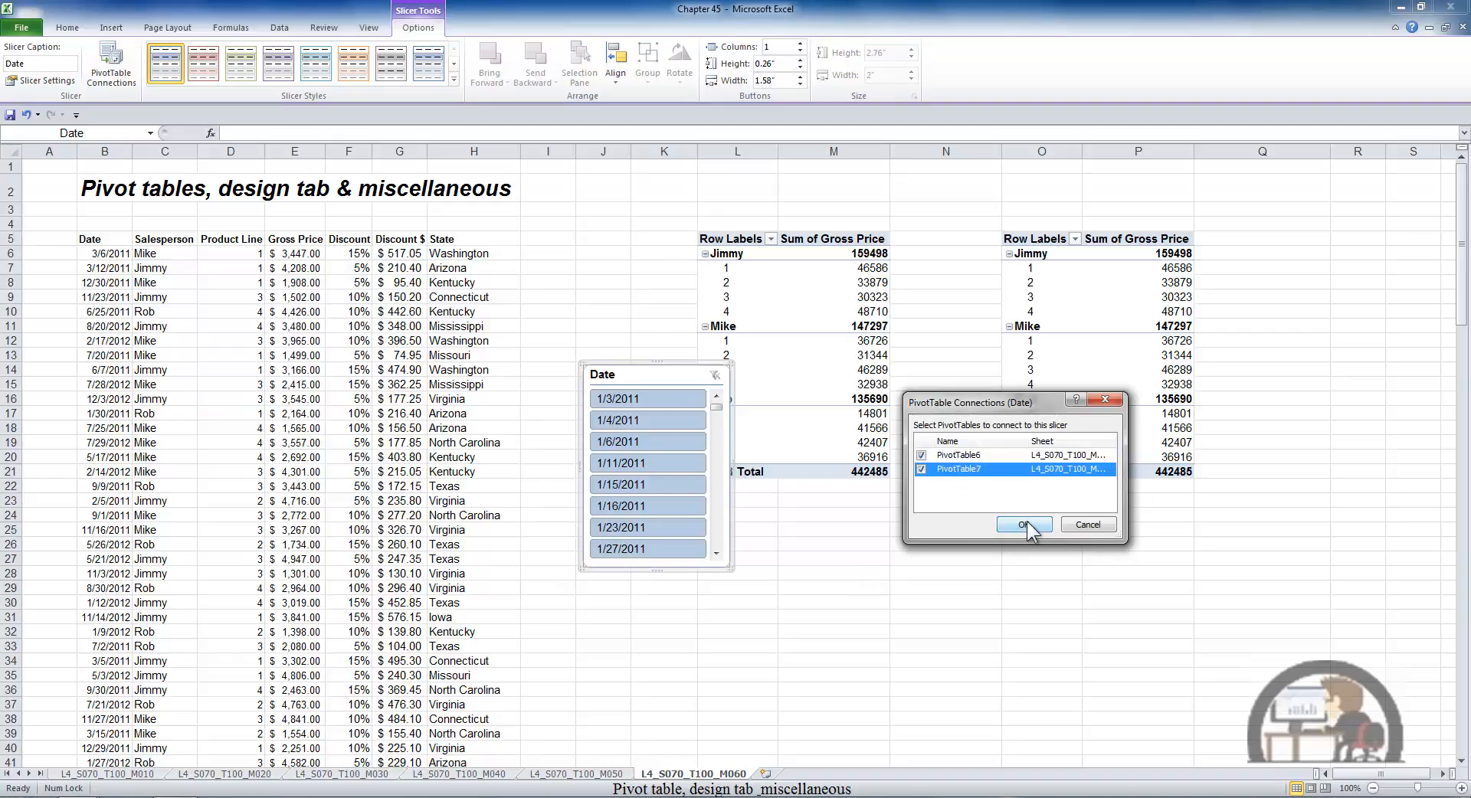
left_click(1026, 526)
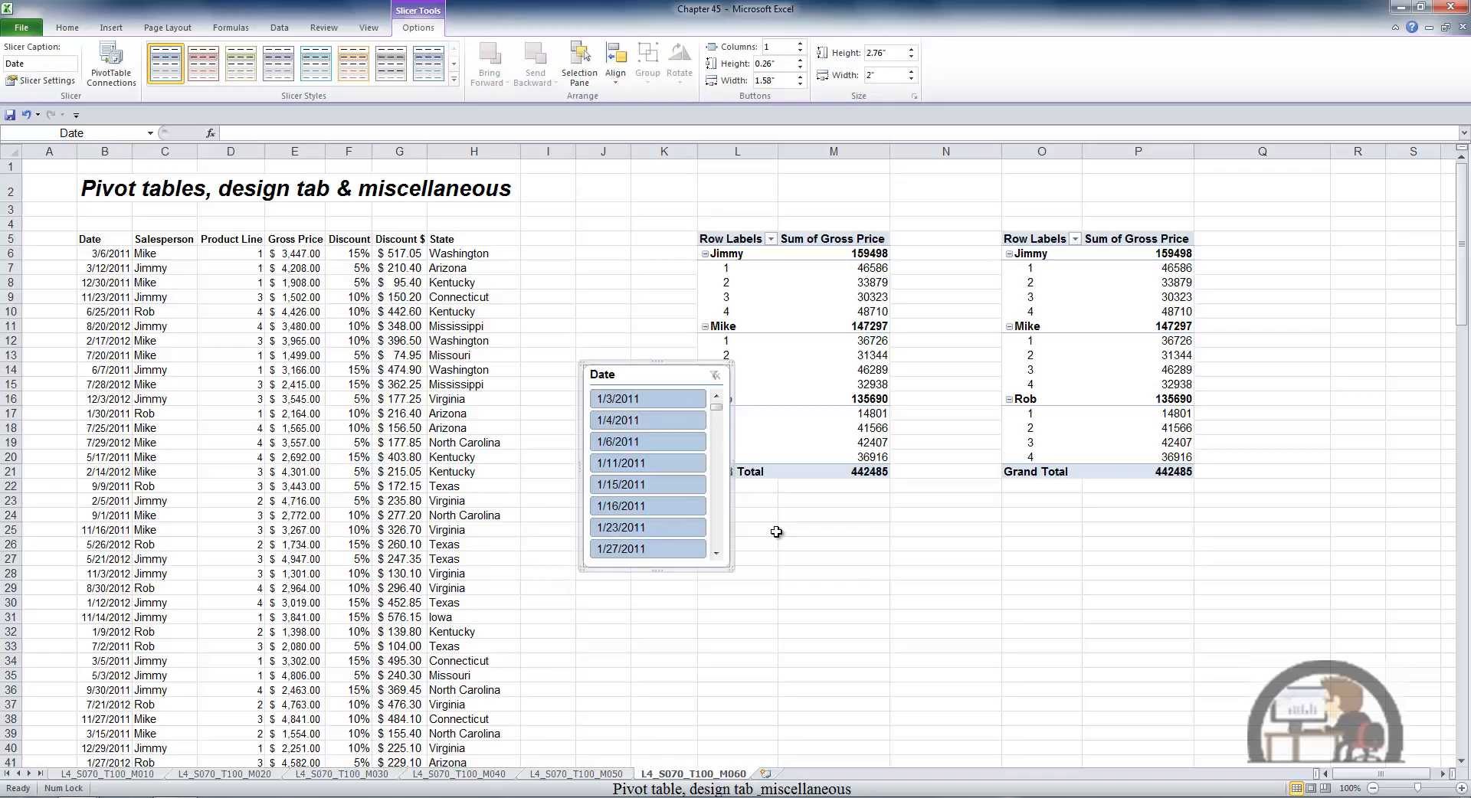
Filter the Date slicer to 1/3/2011 through 2/5/2011 and move it between the source data and the L5 PivotTable
left_click(660, 405)
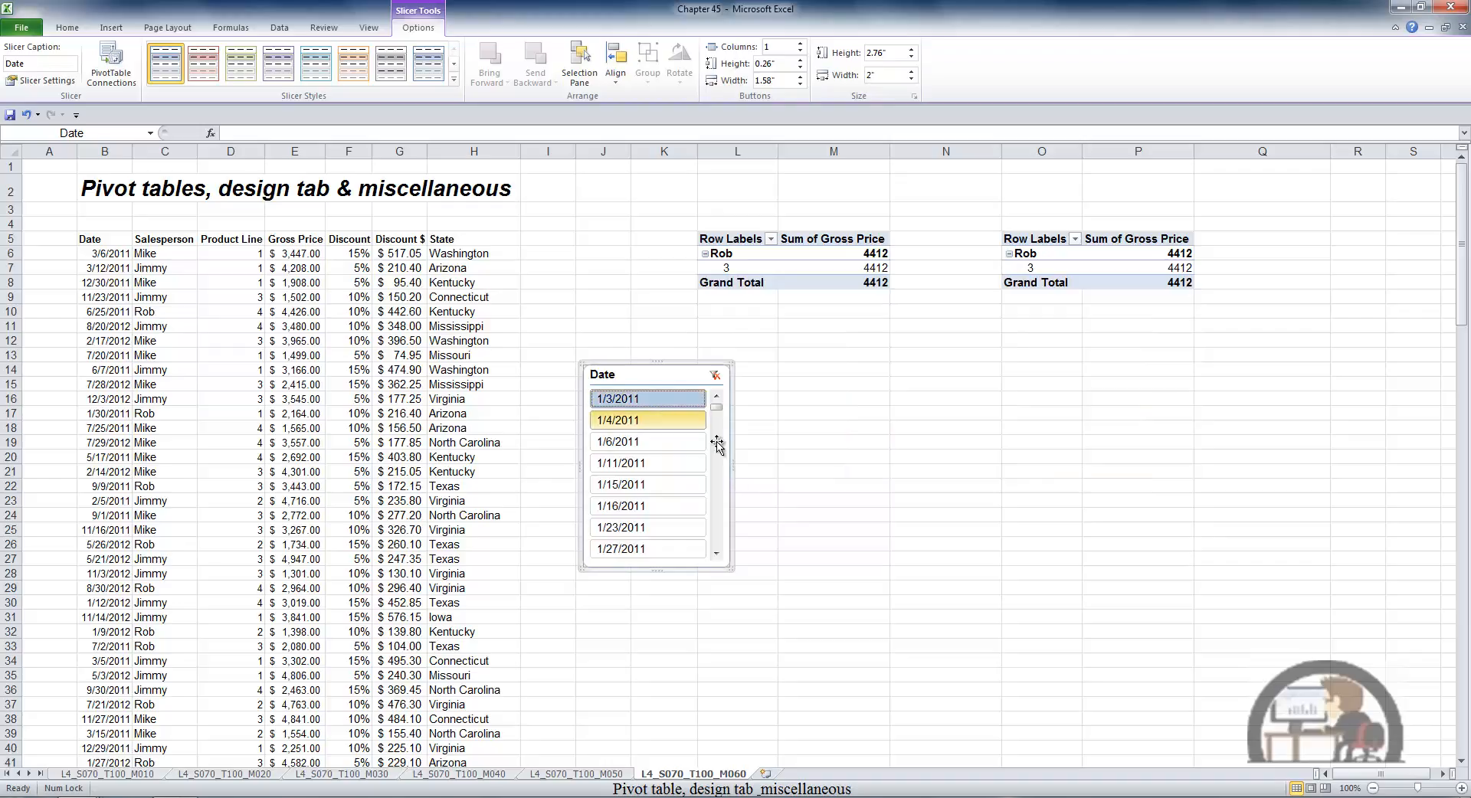
left_click(716, 527)
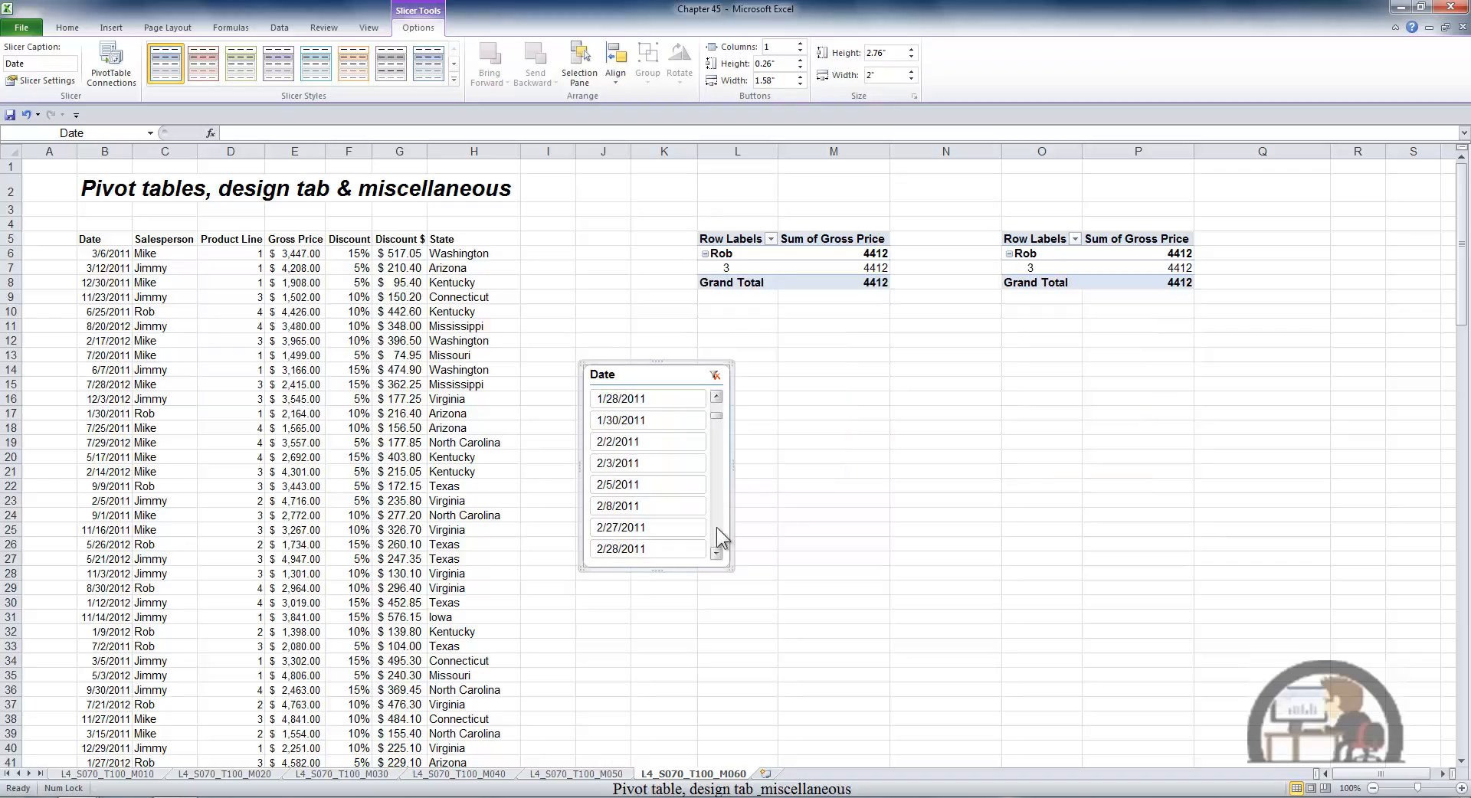
left_click(641, 485, "shift")
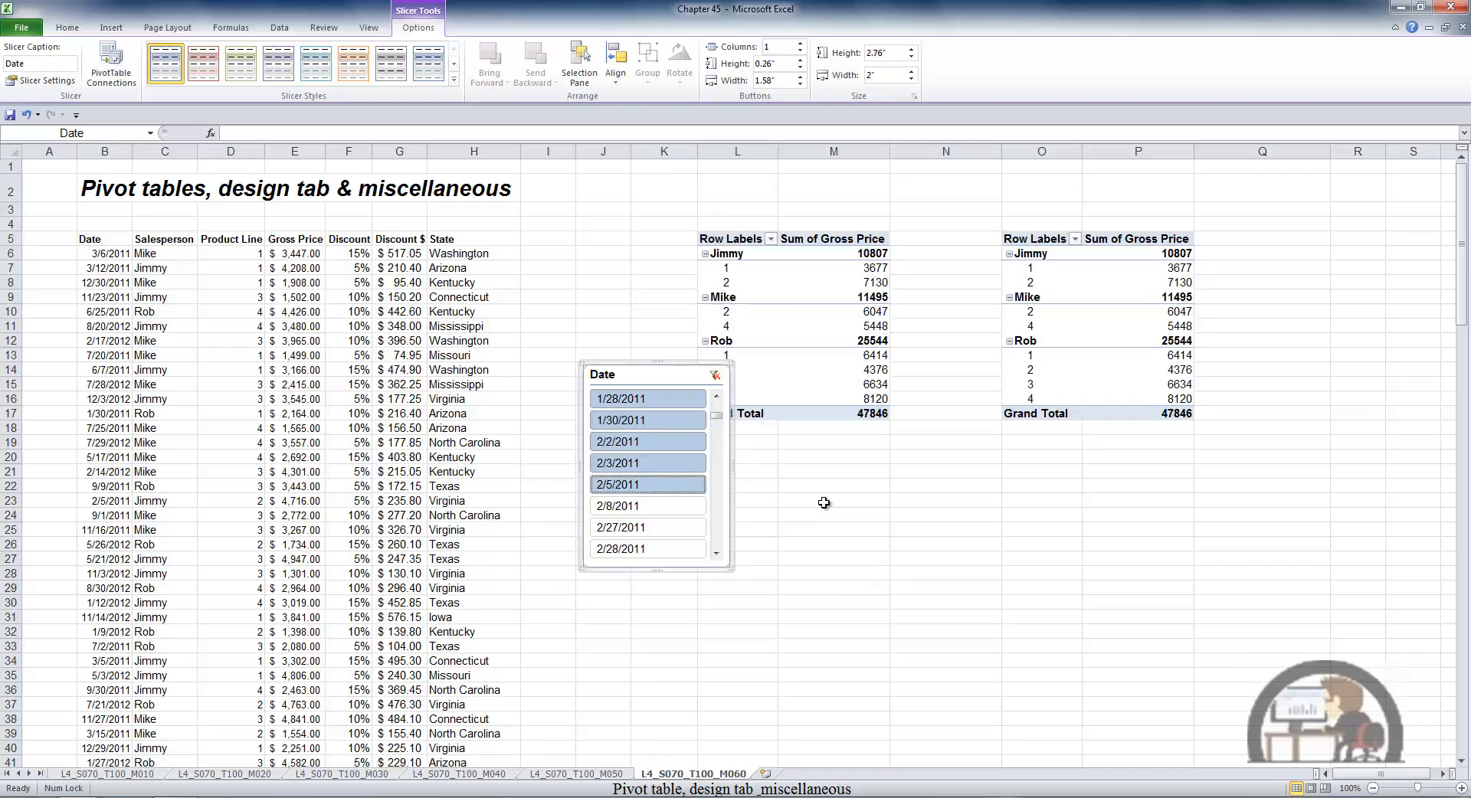
left_click_drag(654, 378, 589, 238)
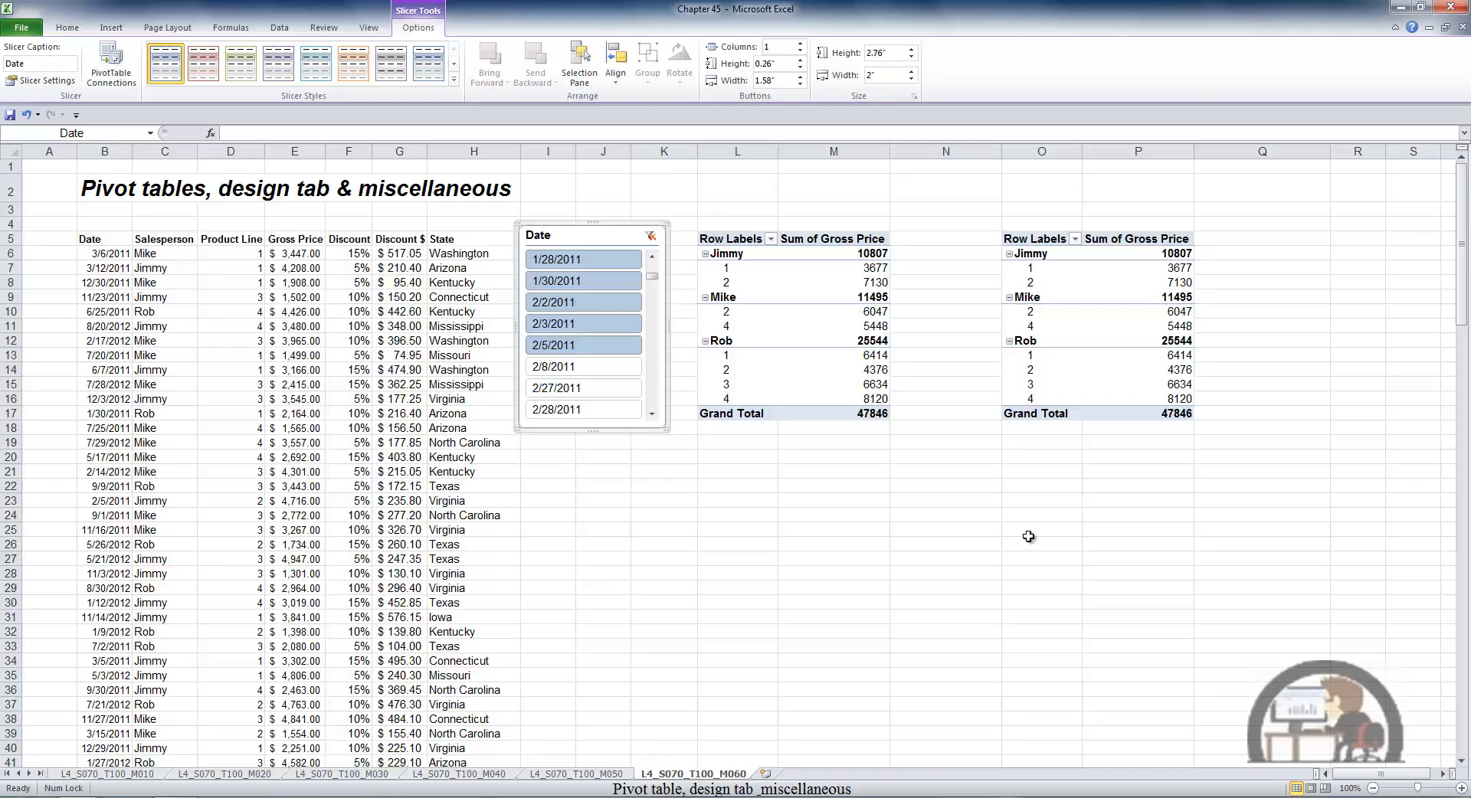
left_click(726, 282)
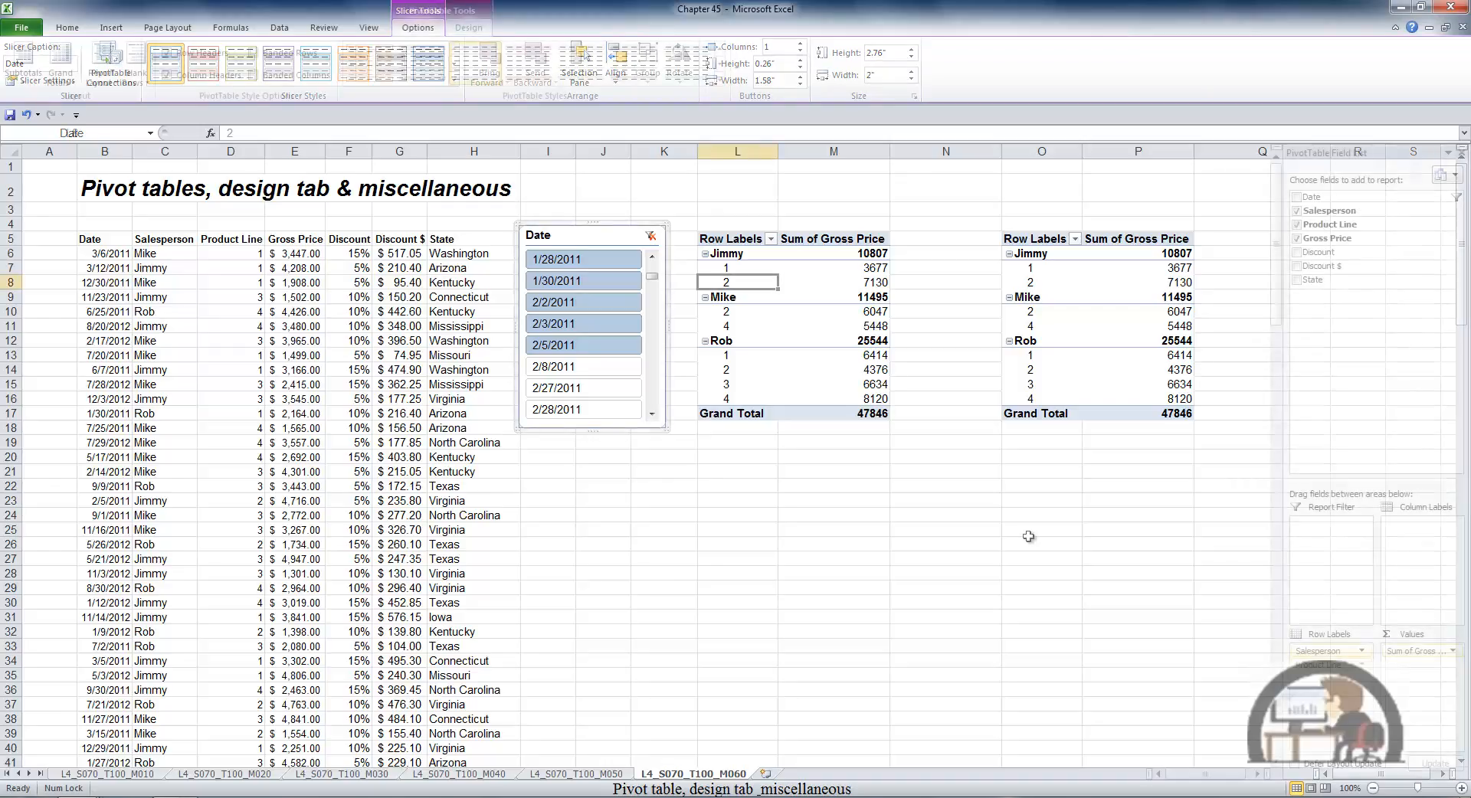